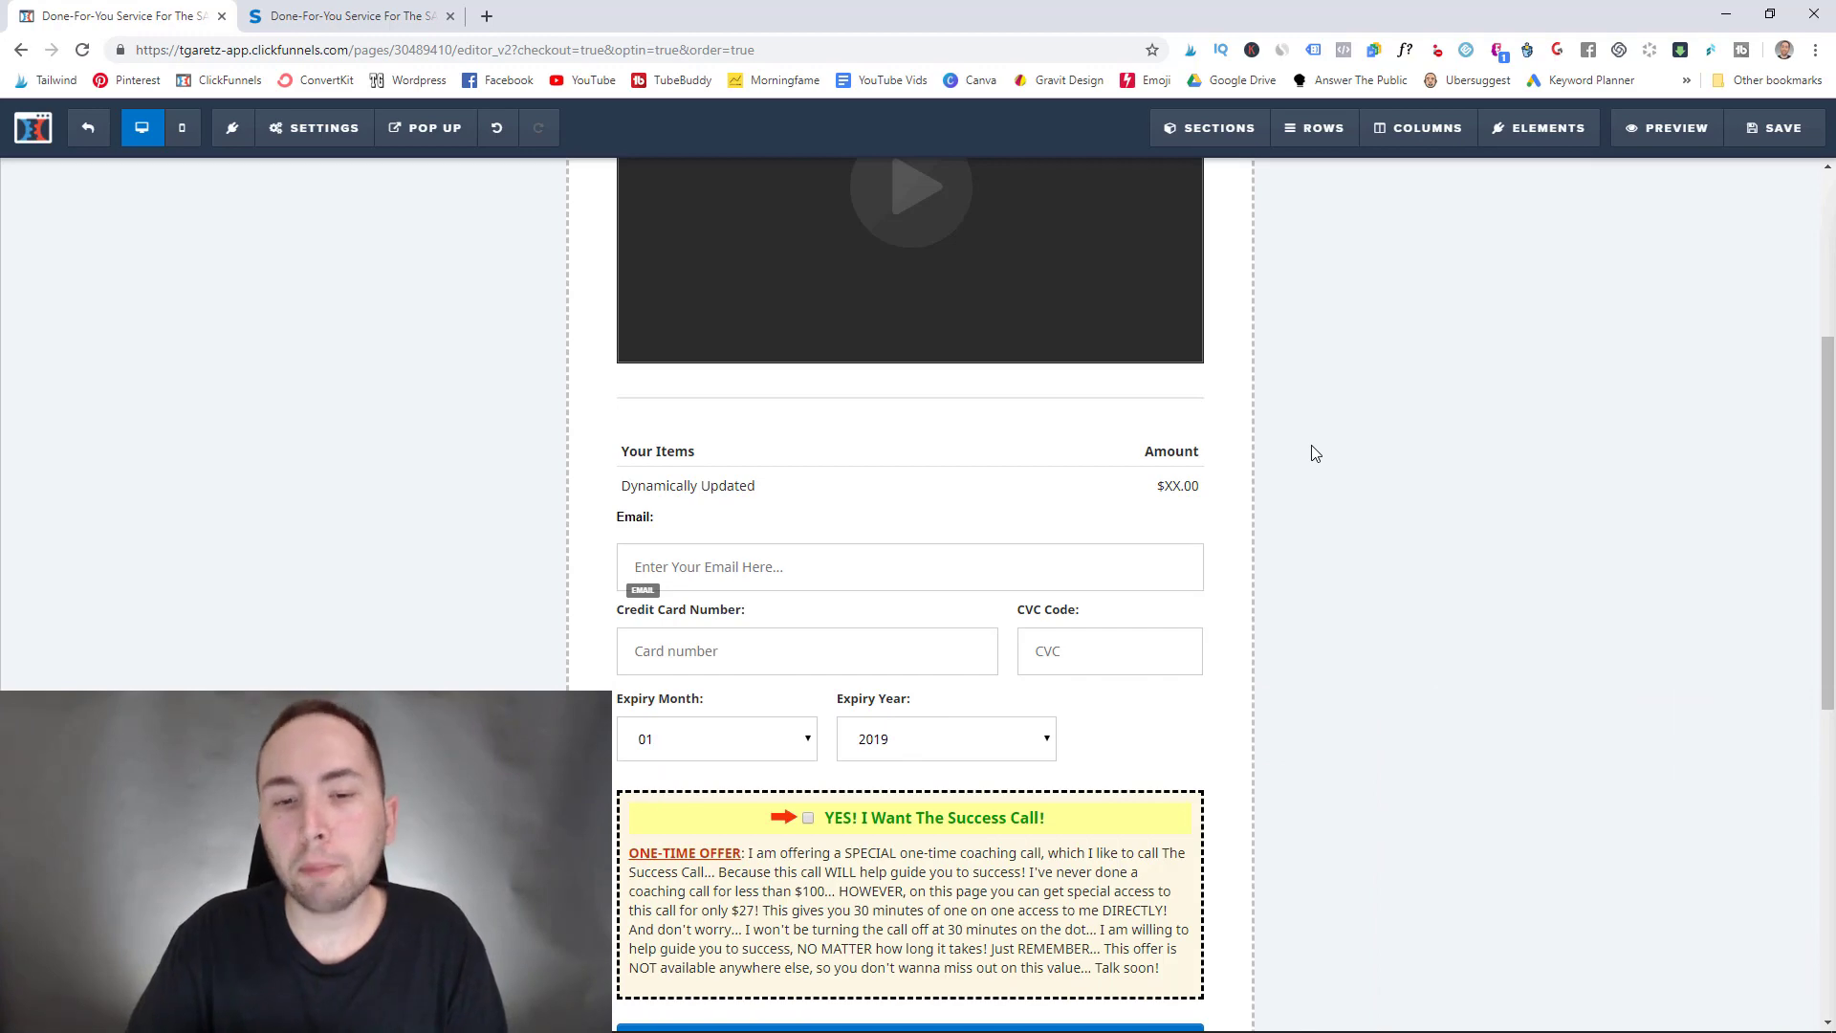
Step: Unhide the Select Product 2.0 element via Elements > Manage so its Item/Price list shows
mouse_move(1549, 134)
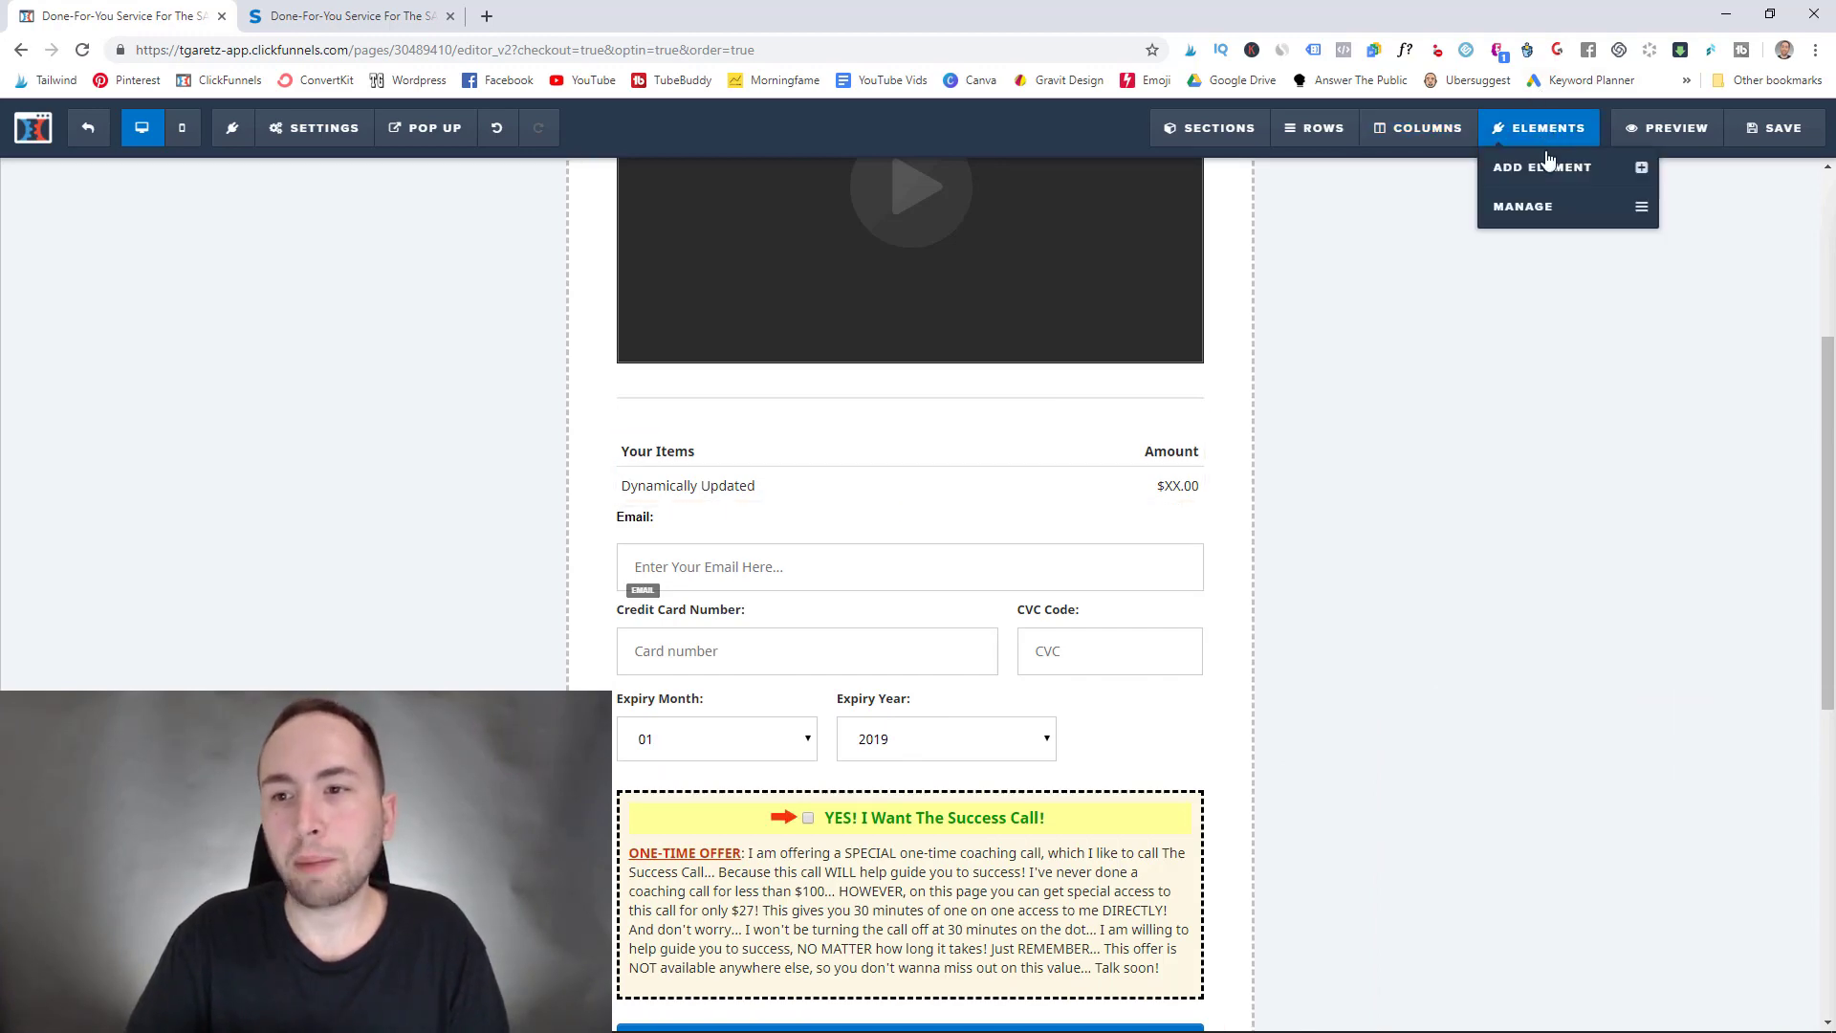
left_click(1549, 205)
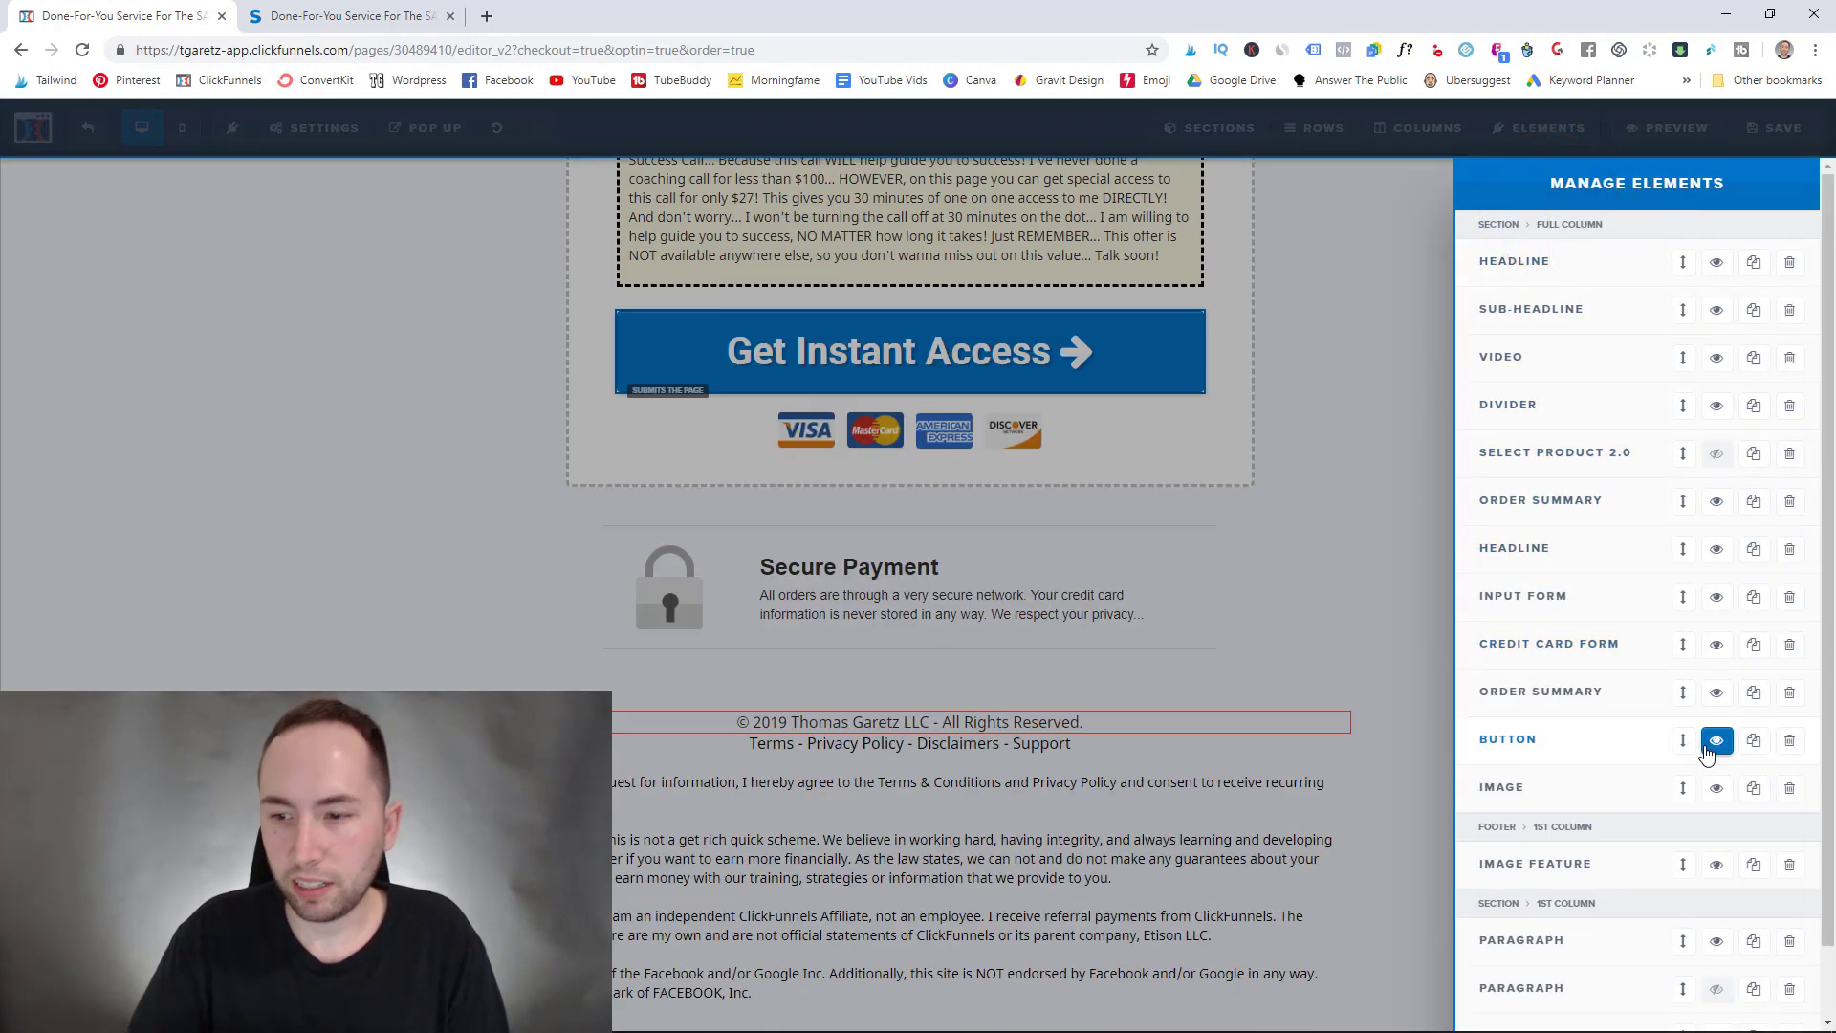
left_click(1724, 453)
left_click(1280, 366)
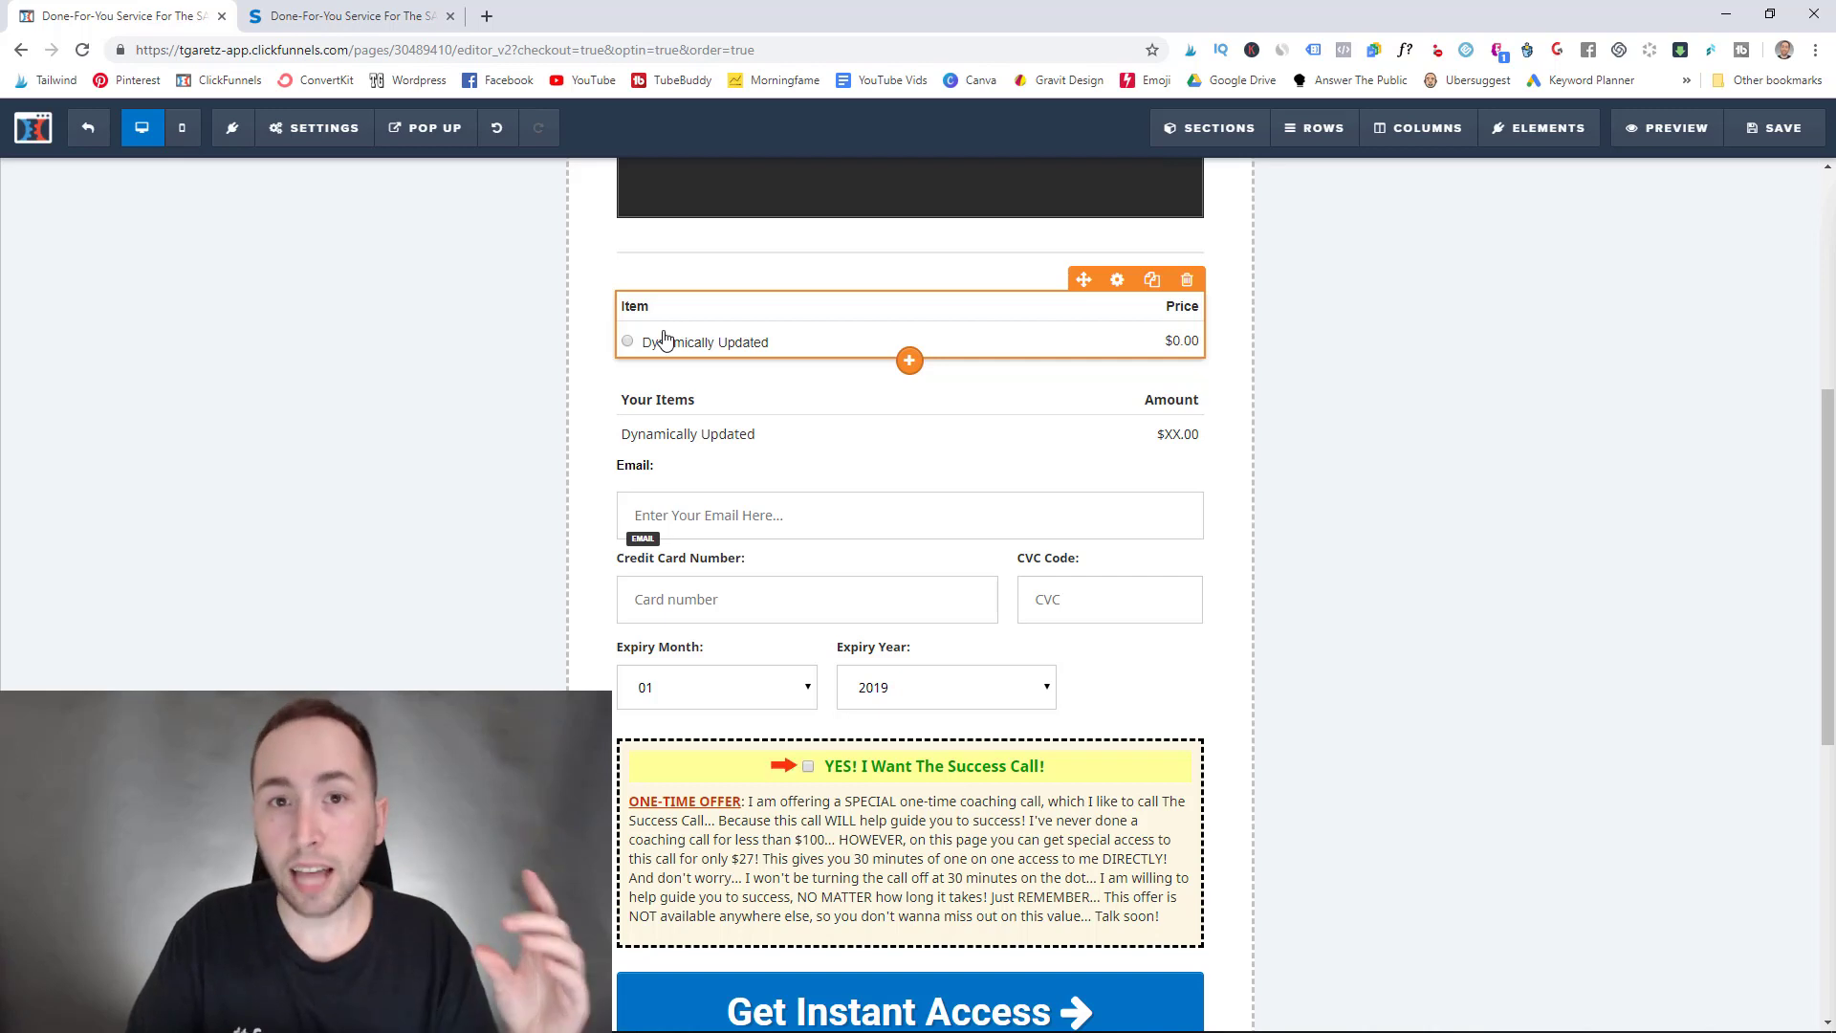
left_click(904, 454)
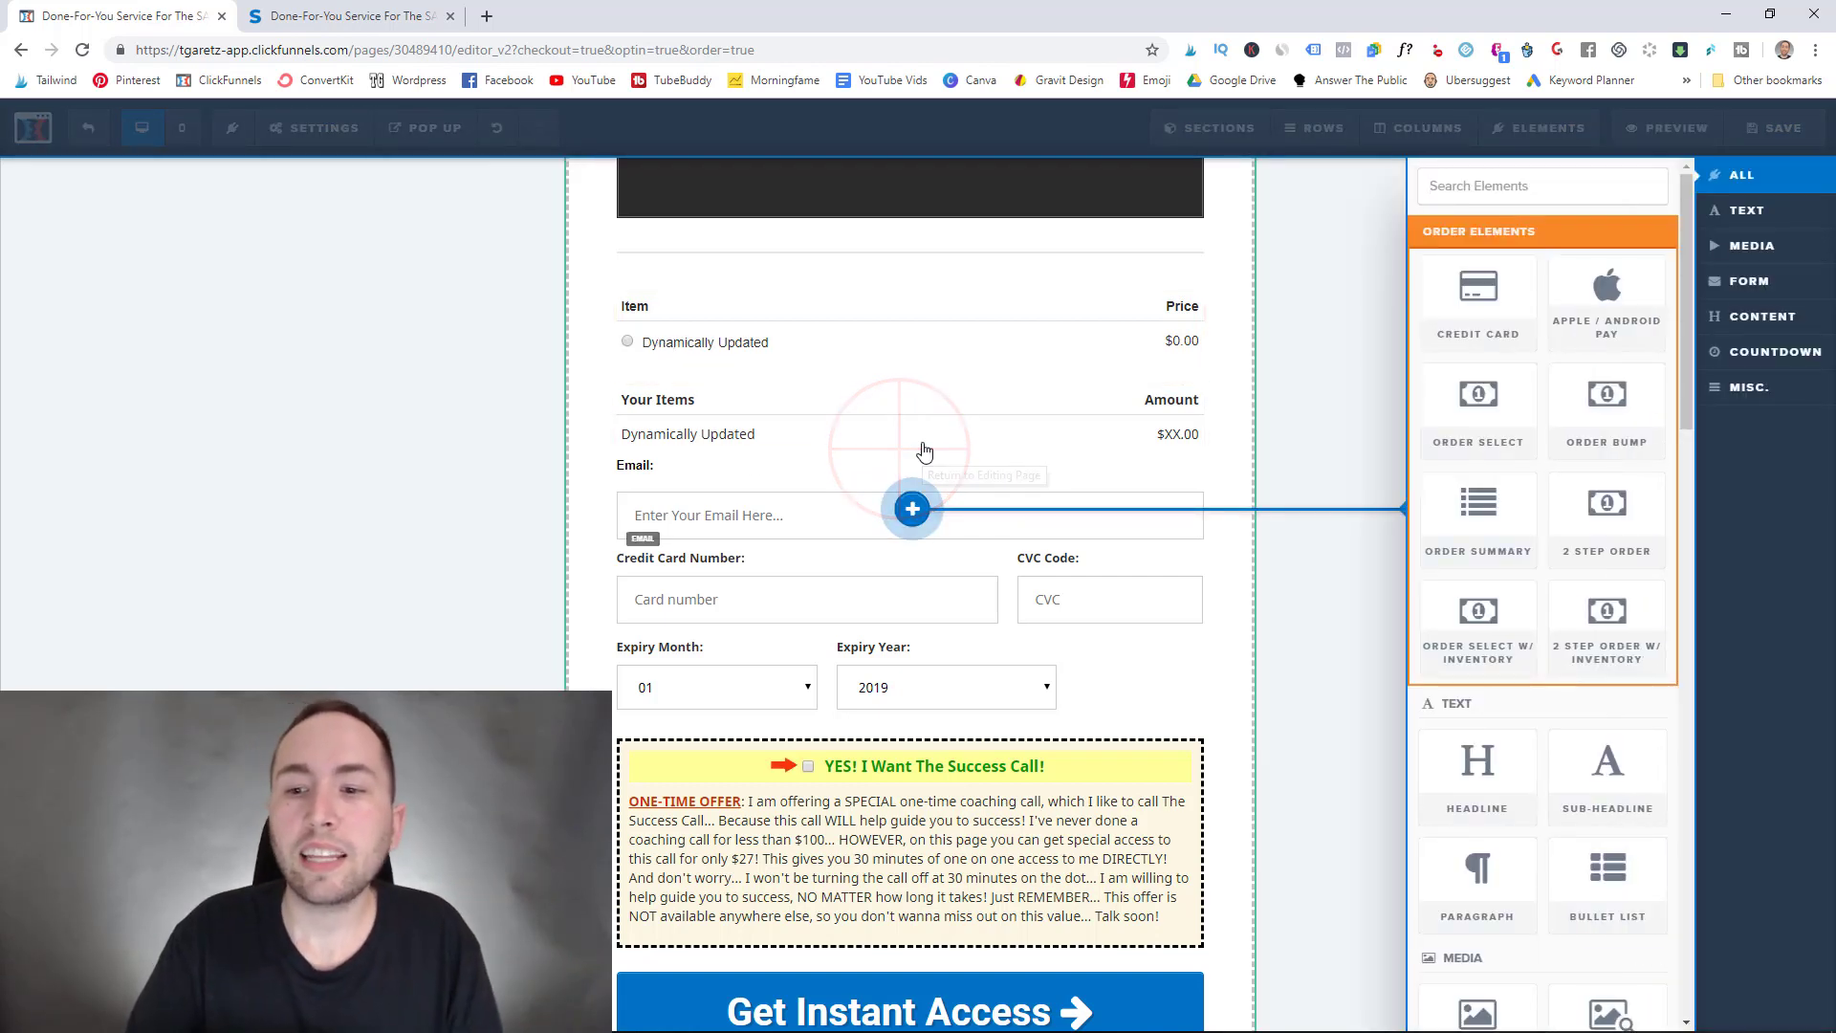
left_click(1464, 486)
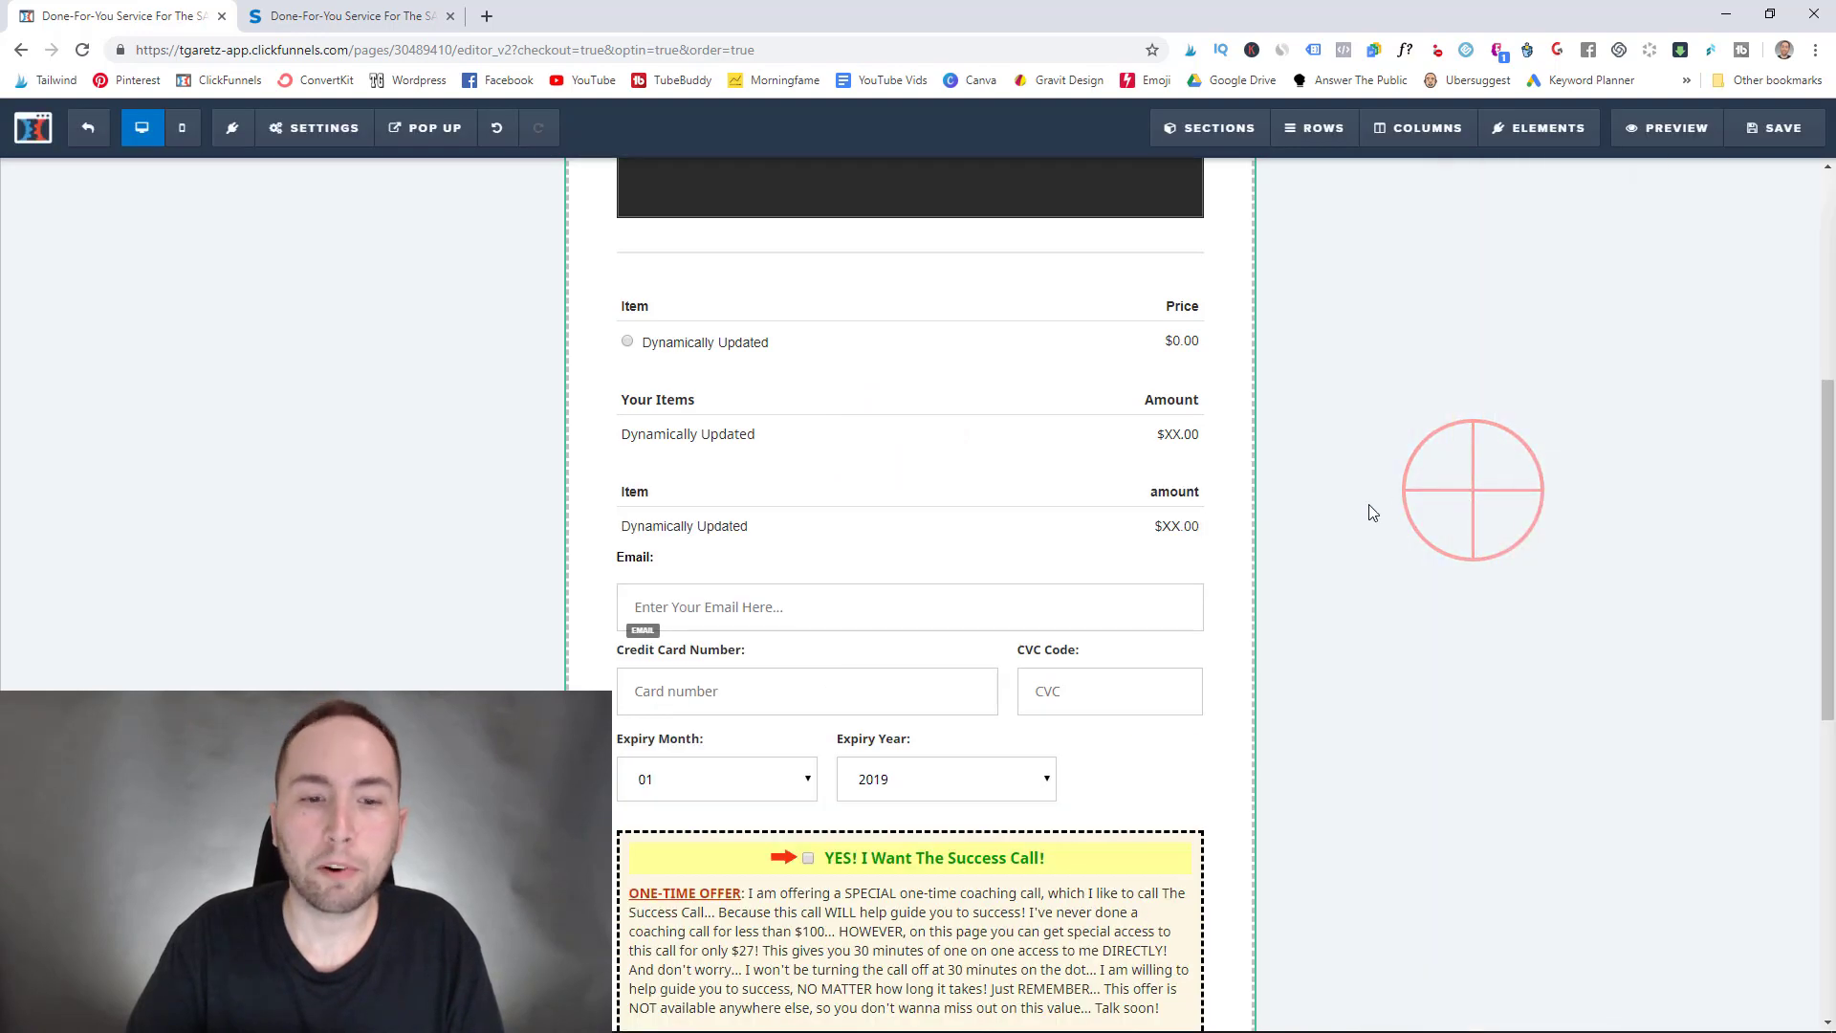
left_click(713, 493)
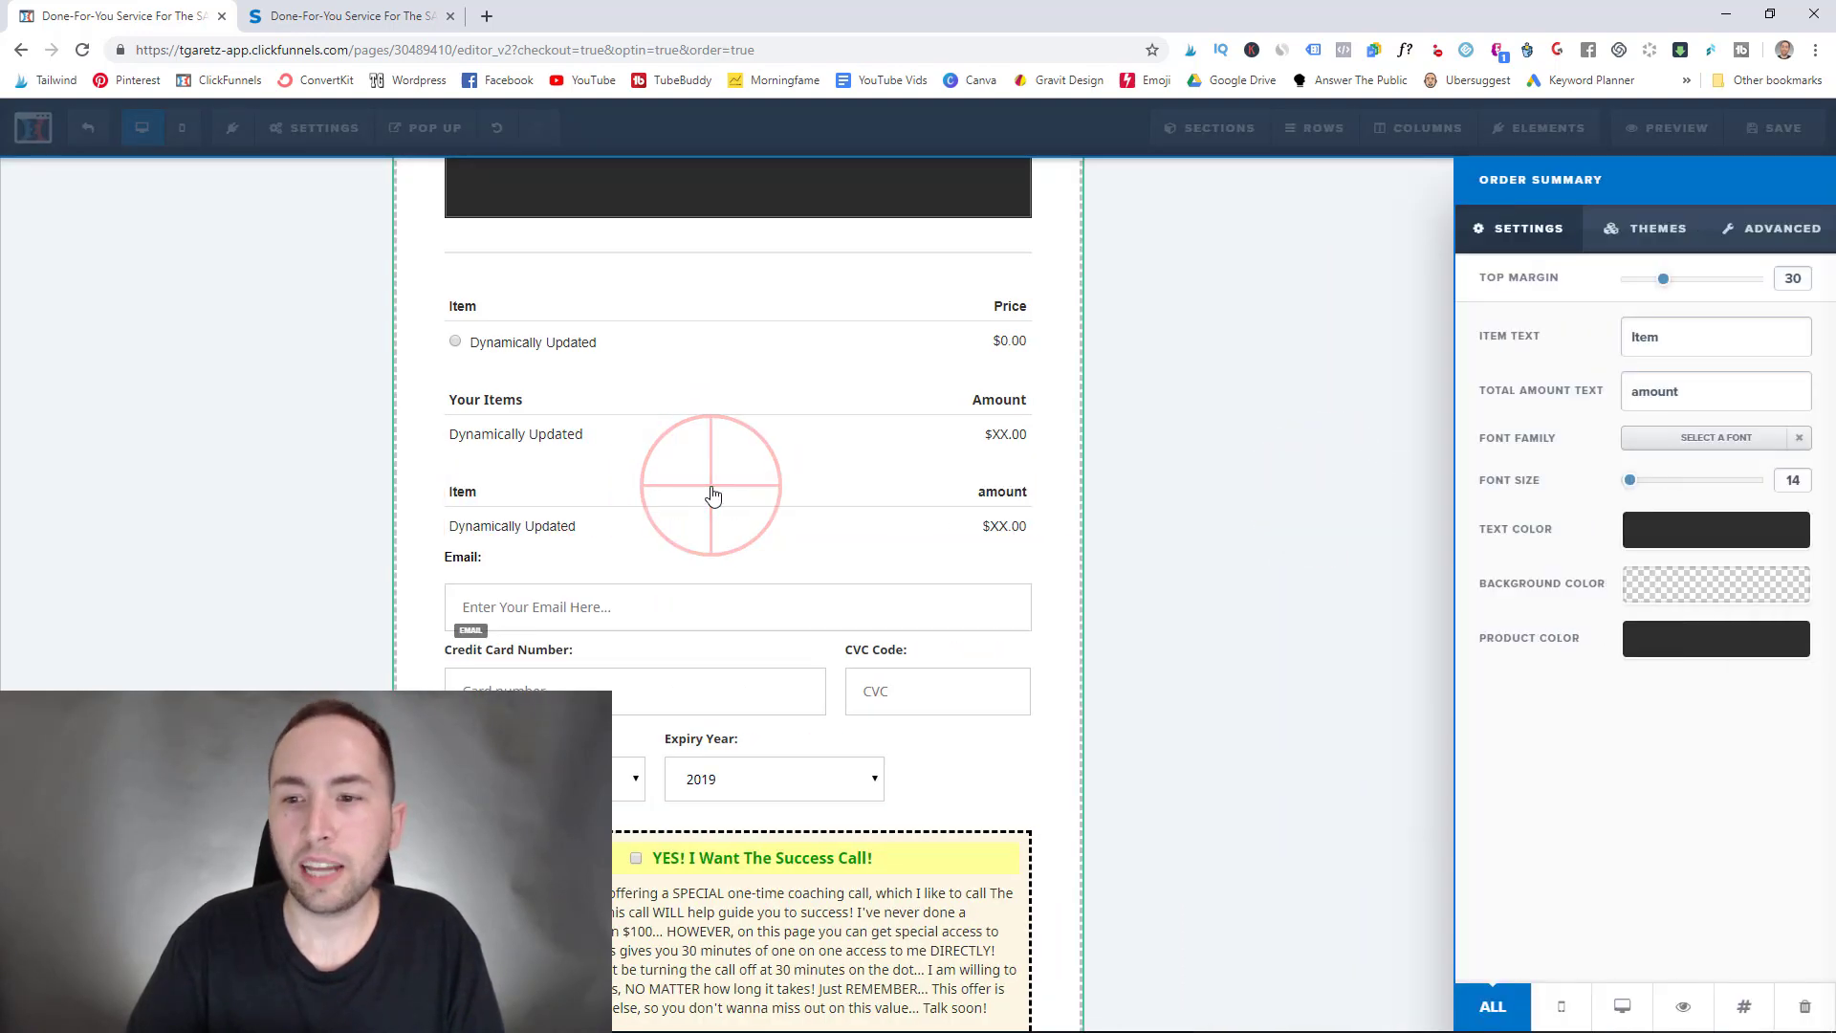
double_click(1683, 339)
type("Your Itme")
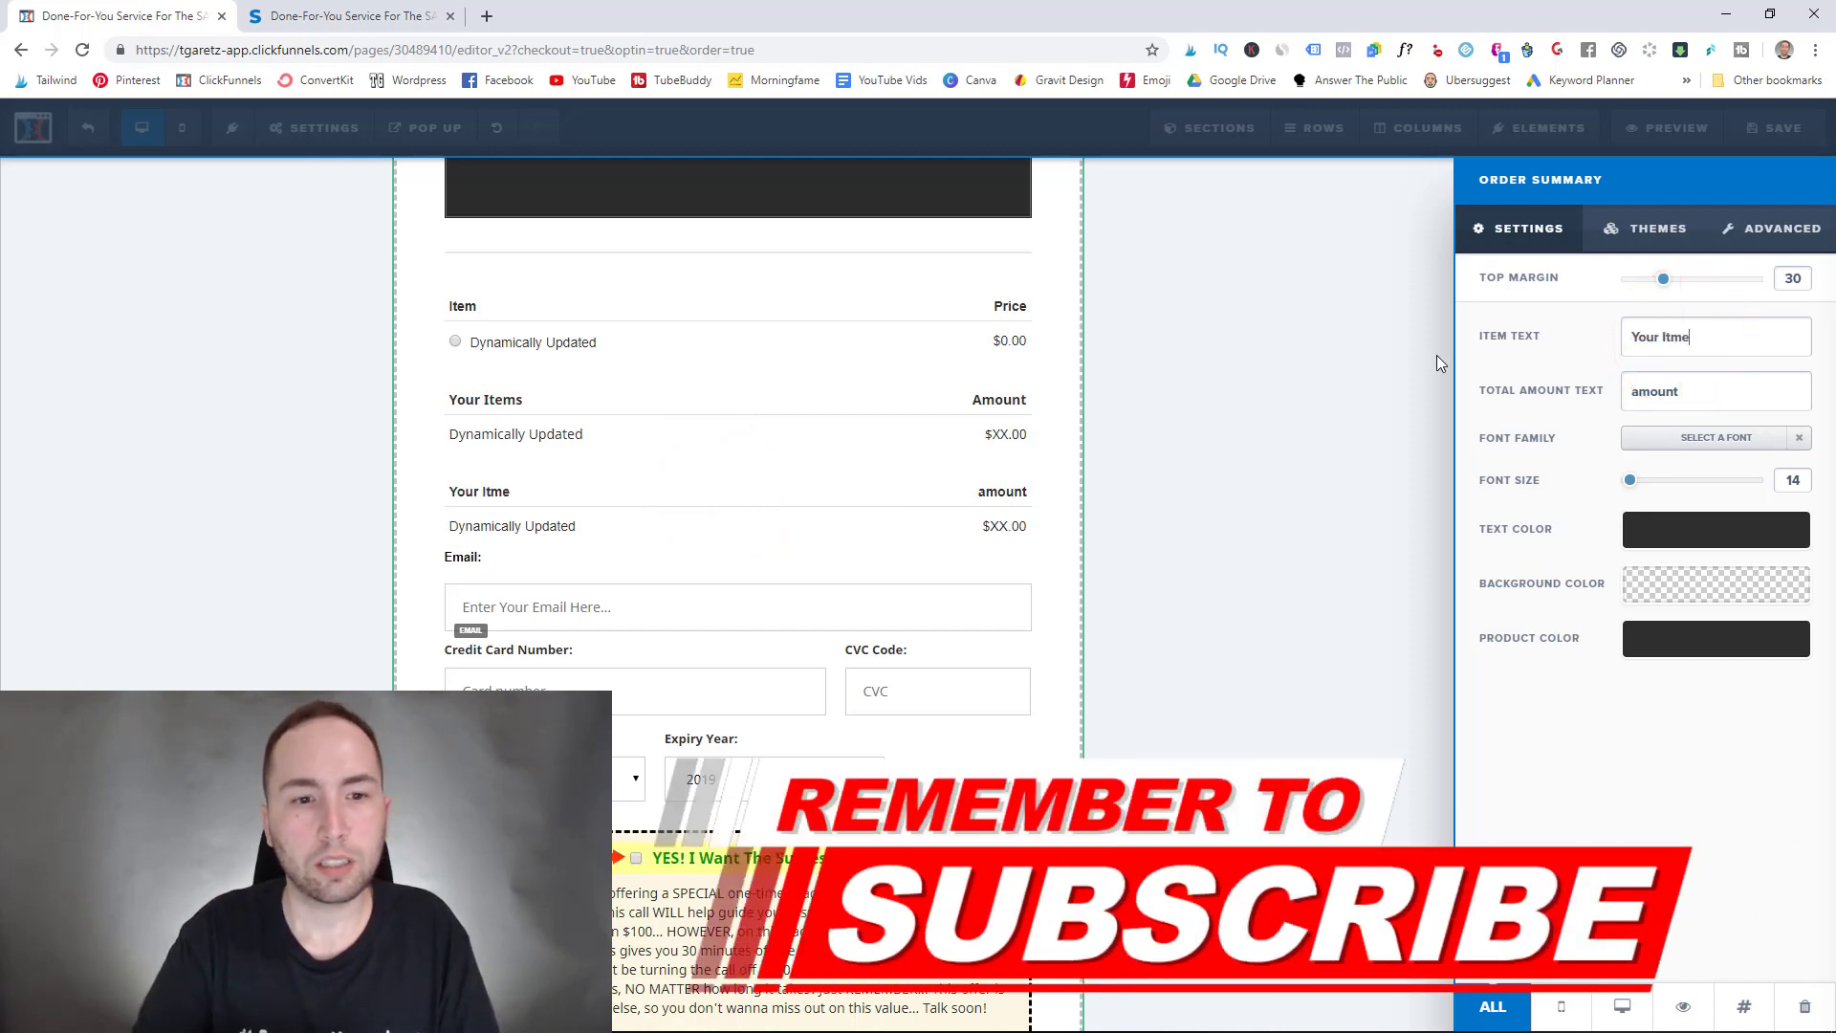
key("BackSpace")
key("BackSpace")
type("ems")
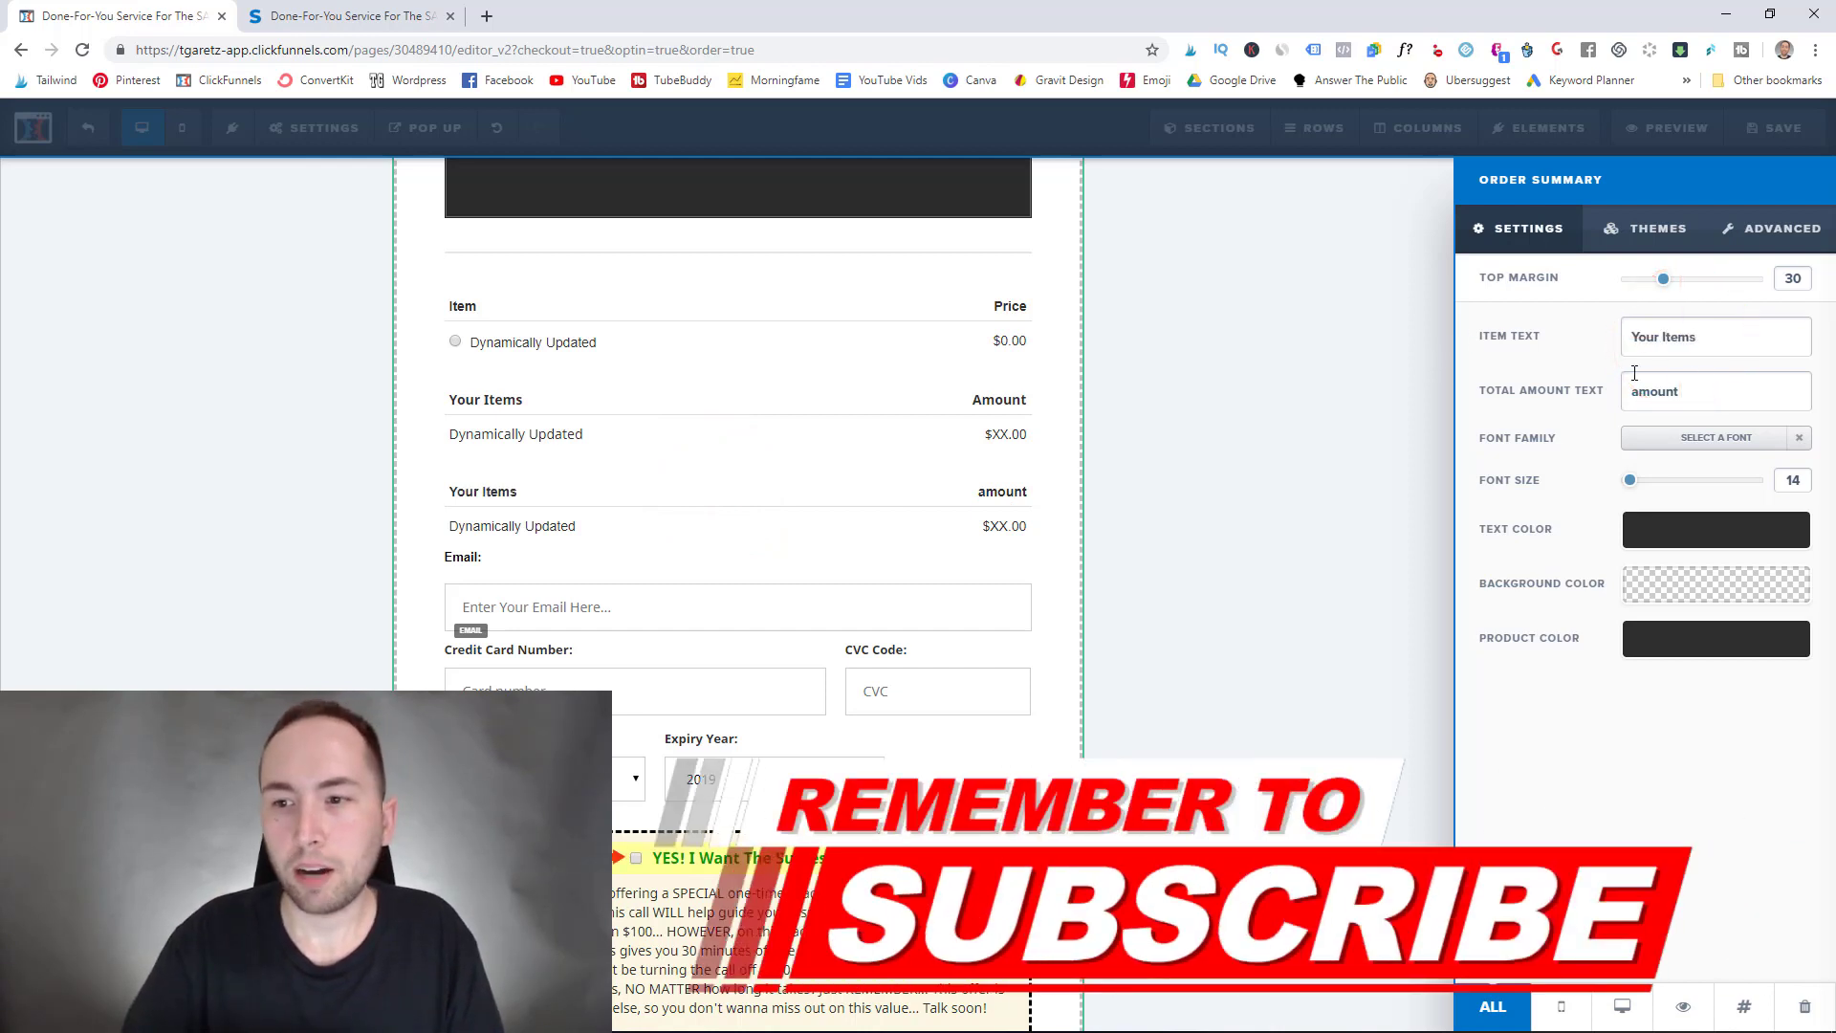
left_click(1636, 390)
key("BackSpace")
type("A")
left_click(1394, 411)
left_click(1168, 443)
left_click(1004, 163)
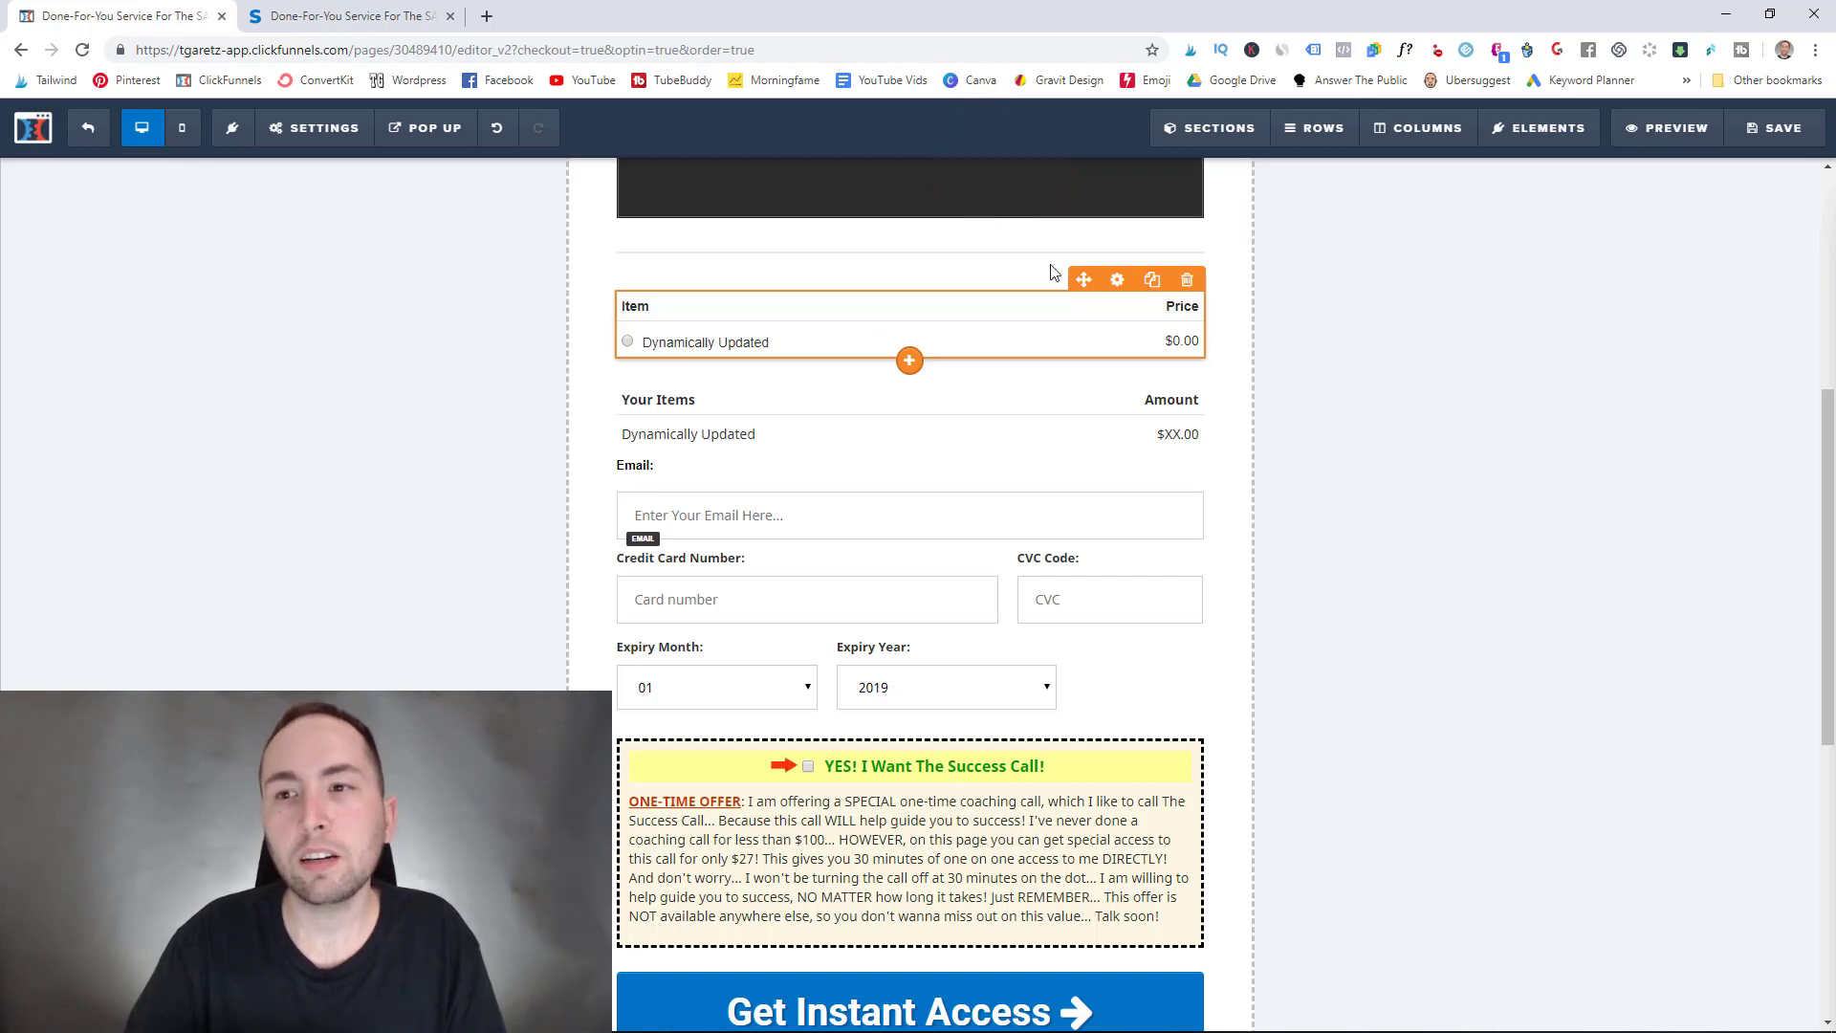
Step: Save the page, tick the Success Call offer live, and check Your Items lists both items
left_click(1807, 144)
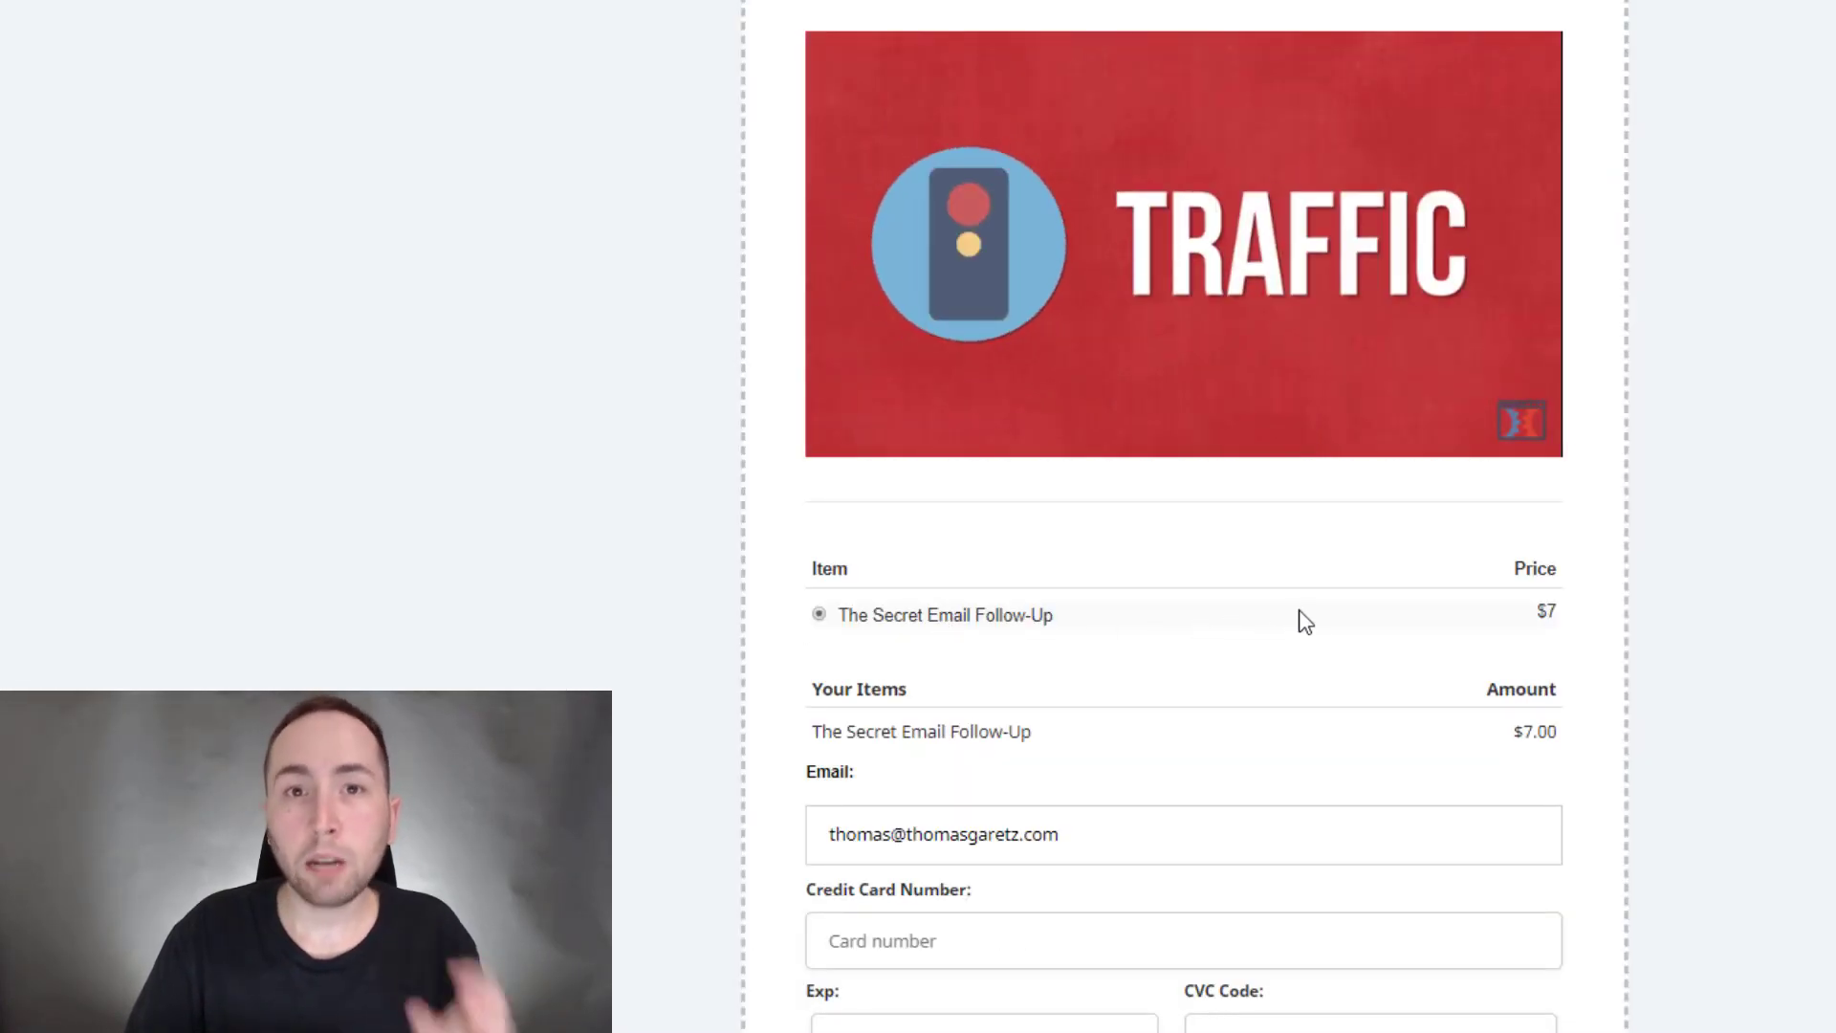
scroll(1303, 620, "down", 5)
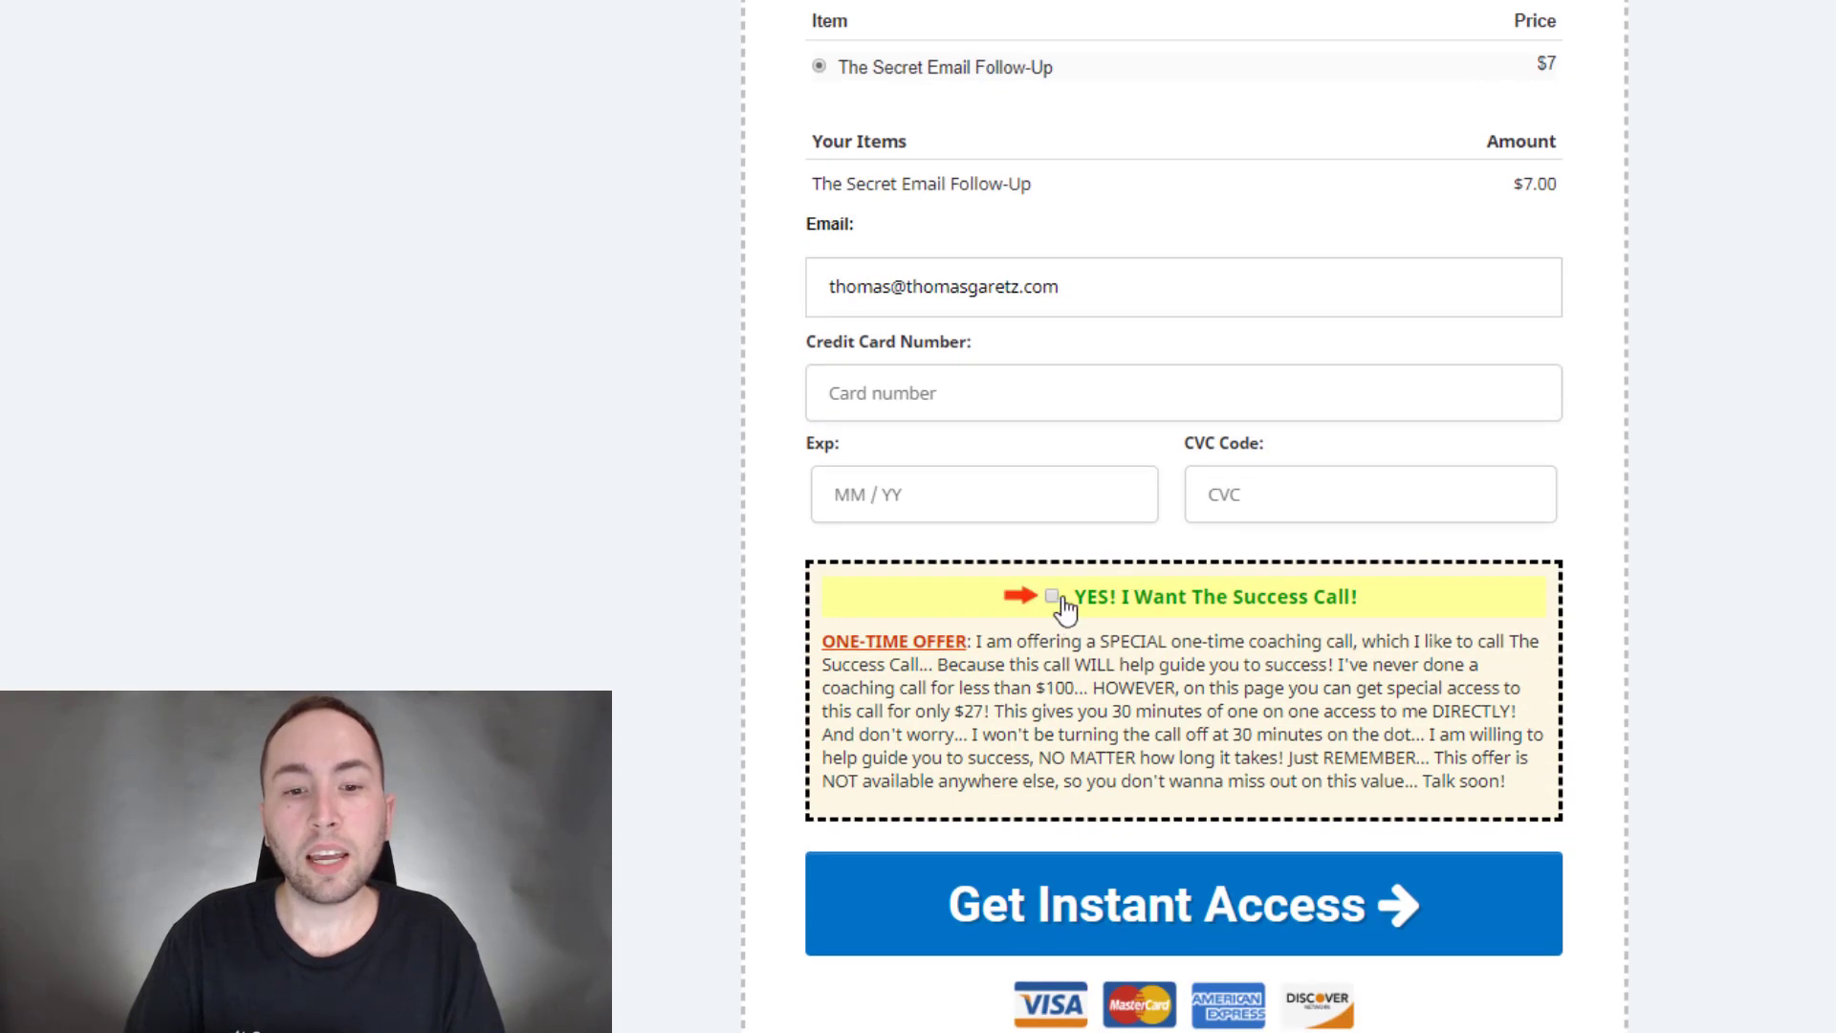
left_click(1052, 596)
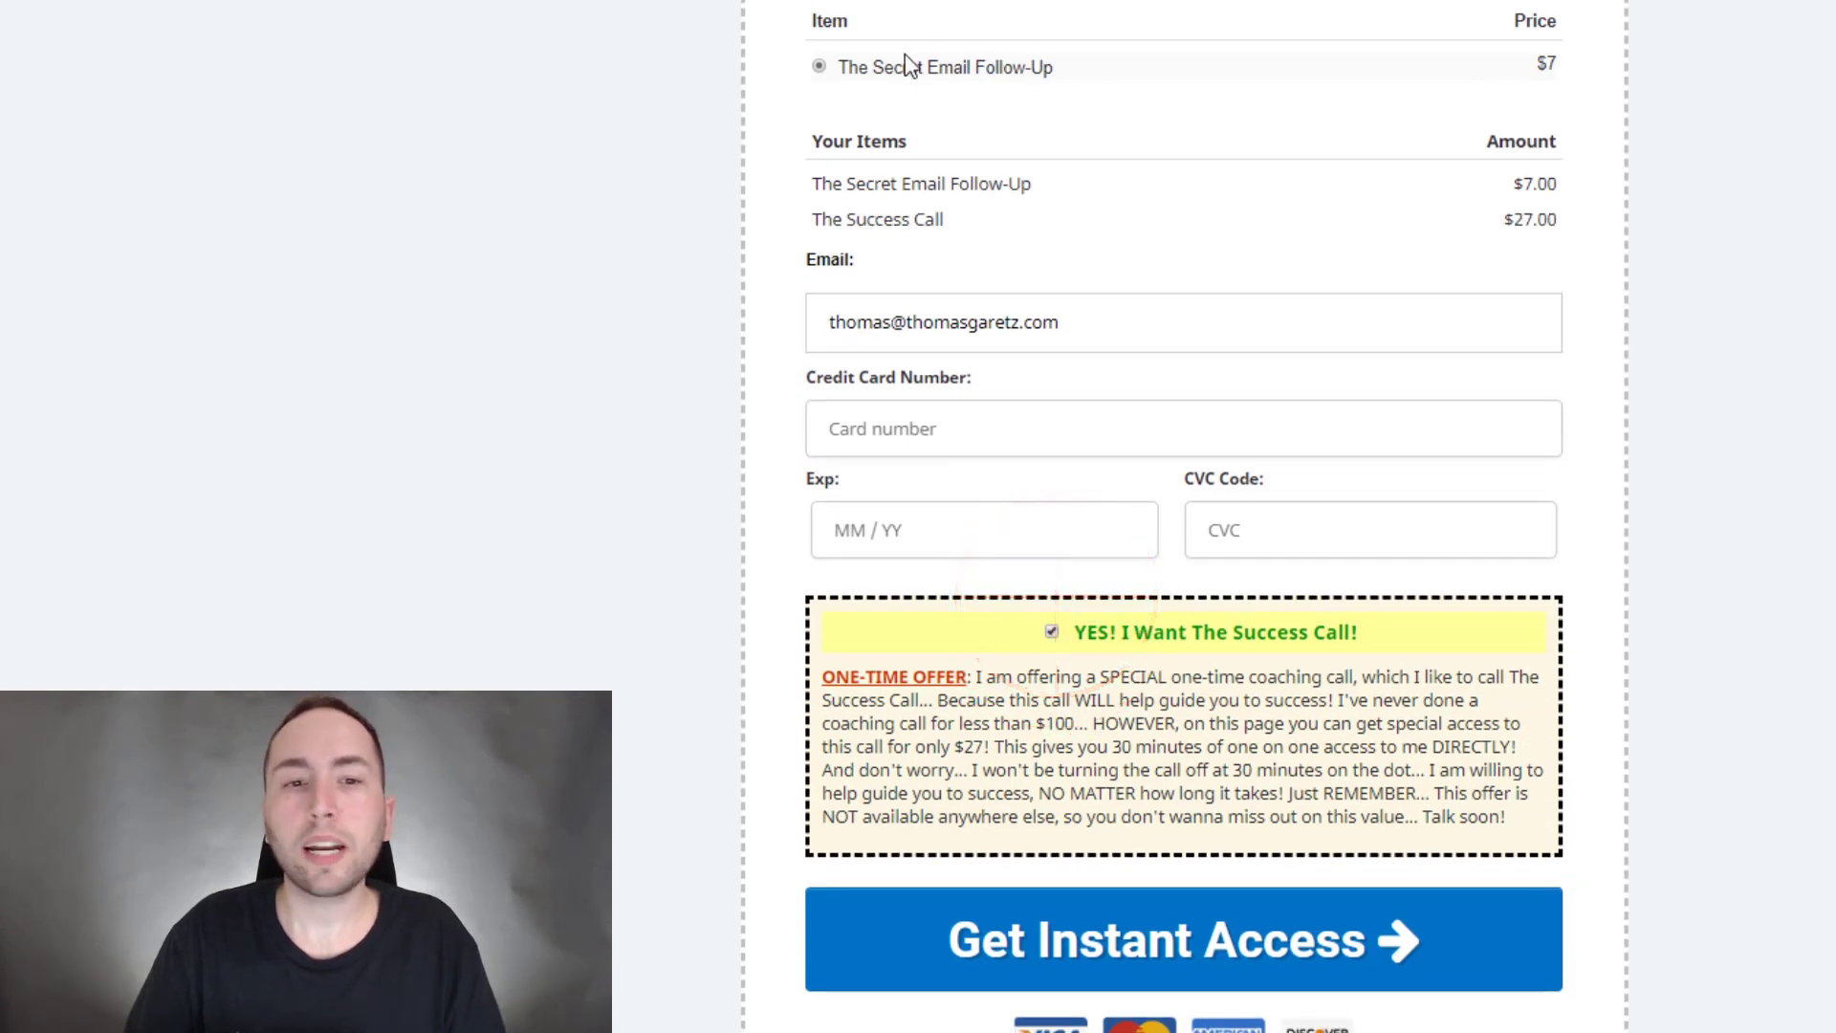
mouse_move(757, 62)
left_mouse_down()
mouse_move(1549, 66)
mouse_move(1578, 88)
left_mouse_up()
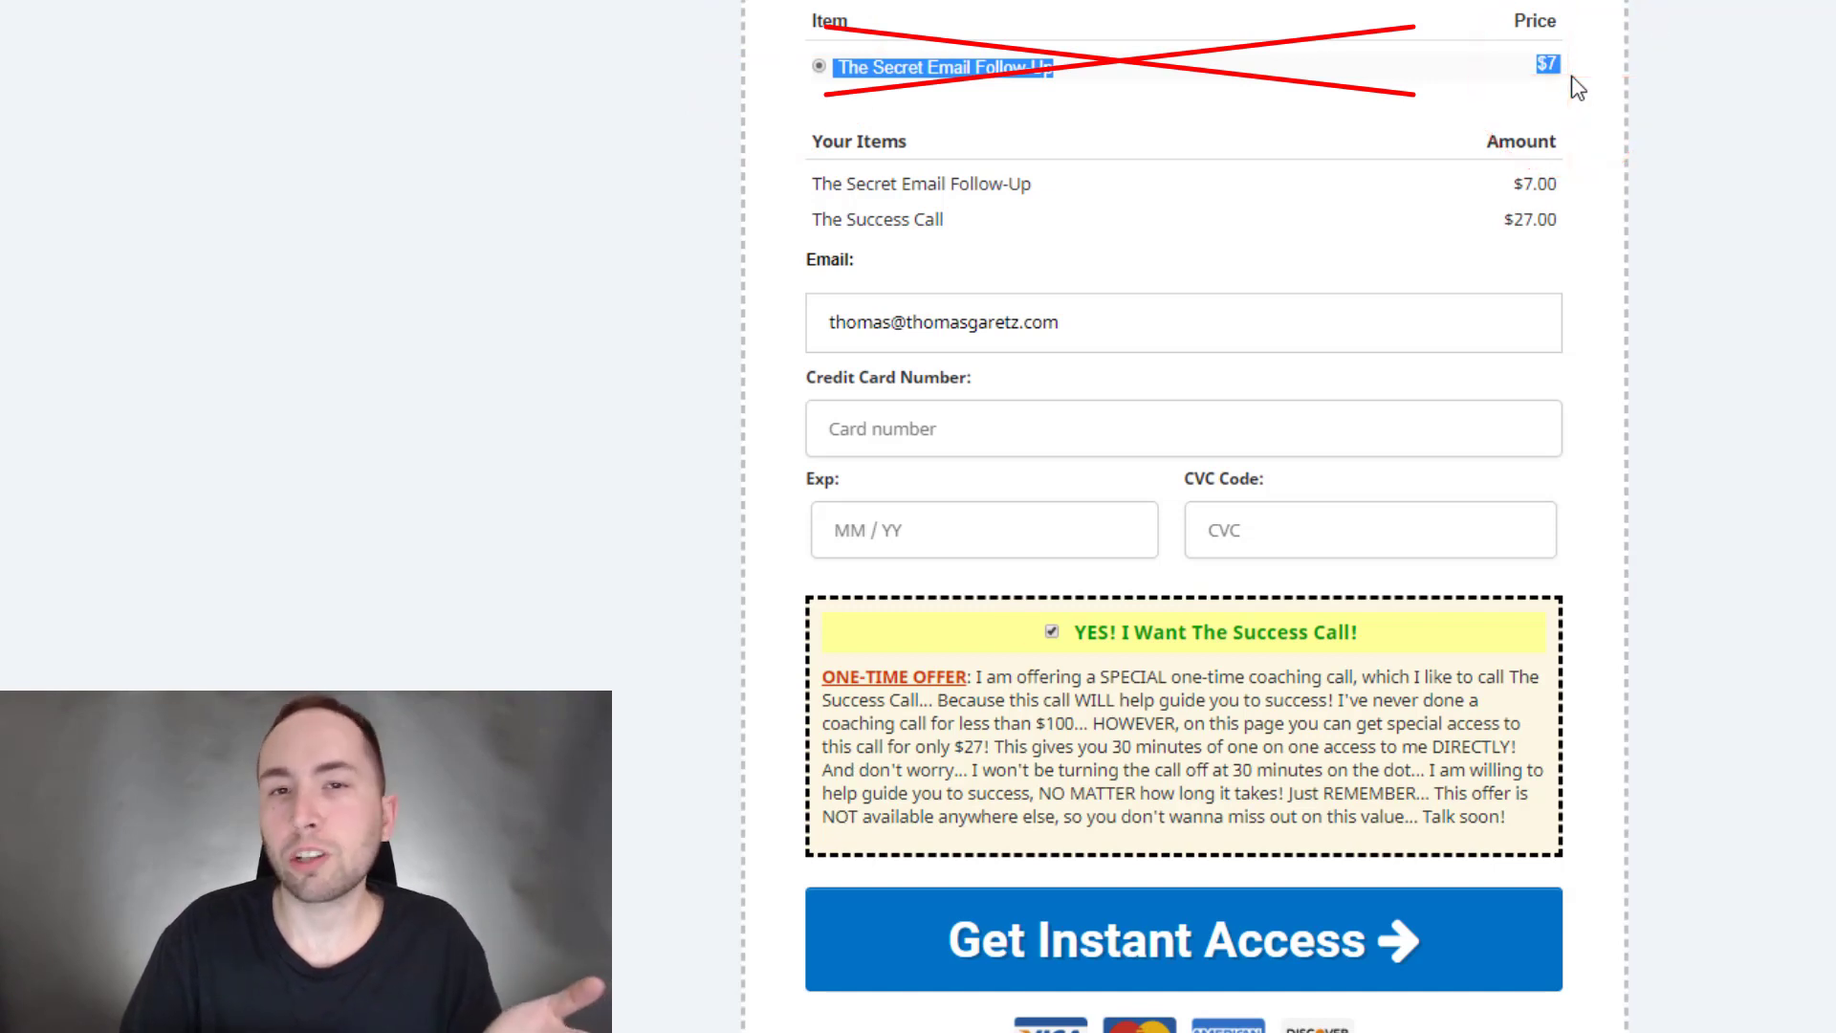
left_click(1576, 84)
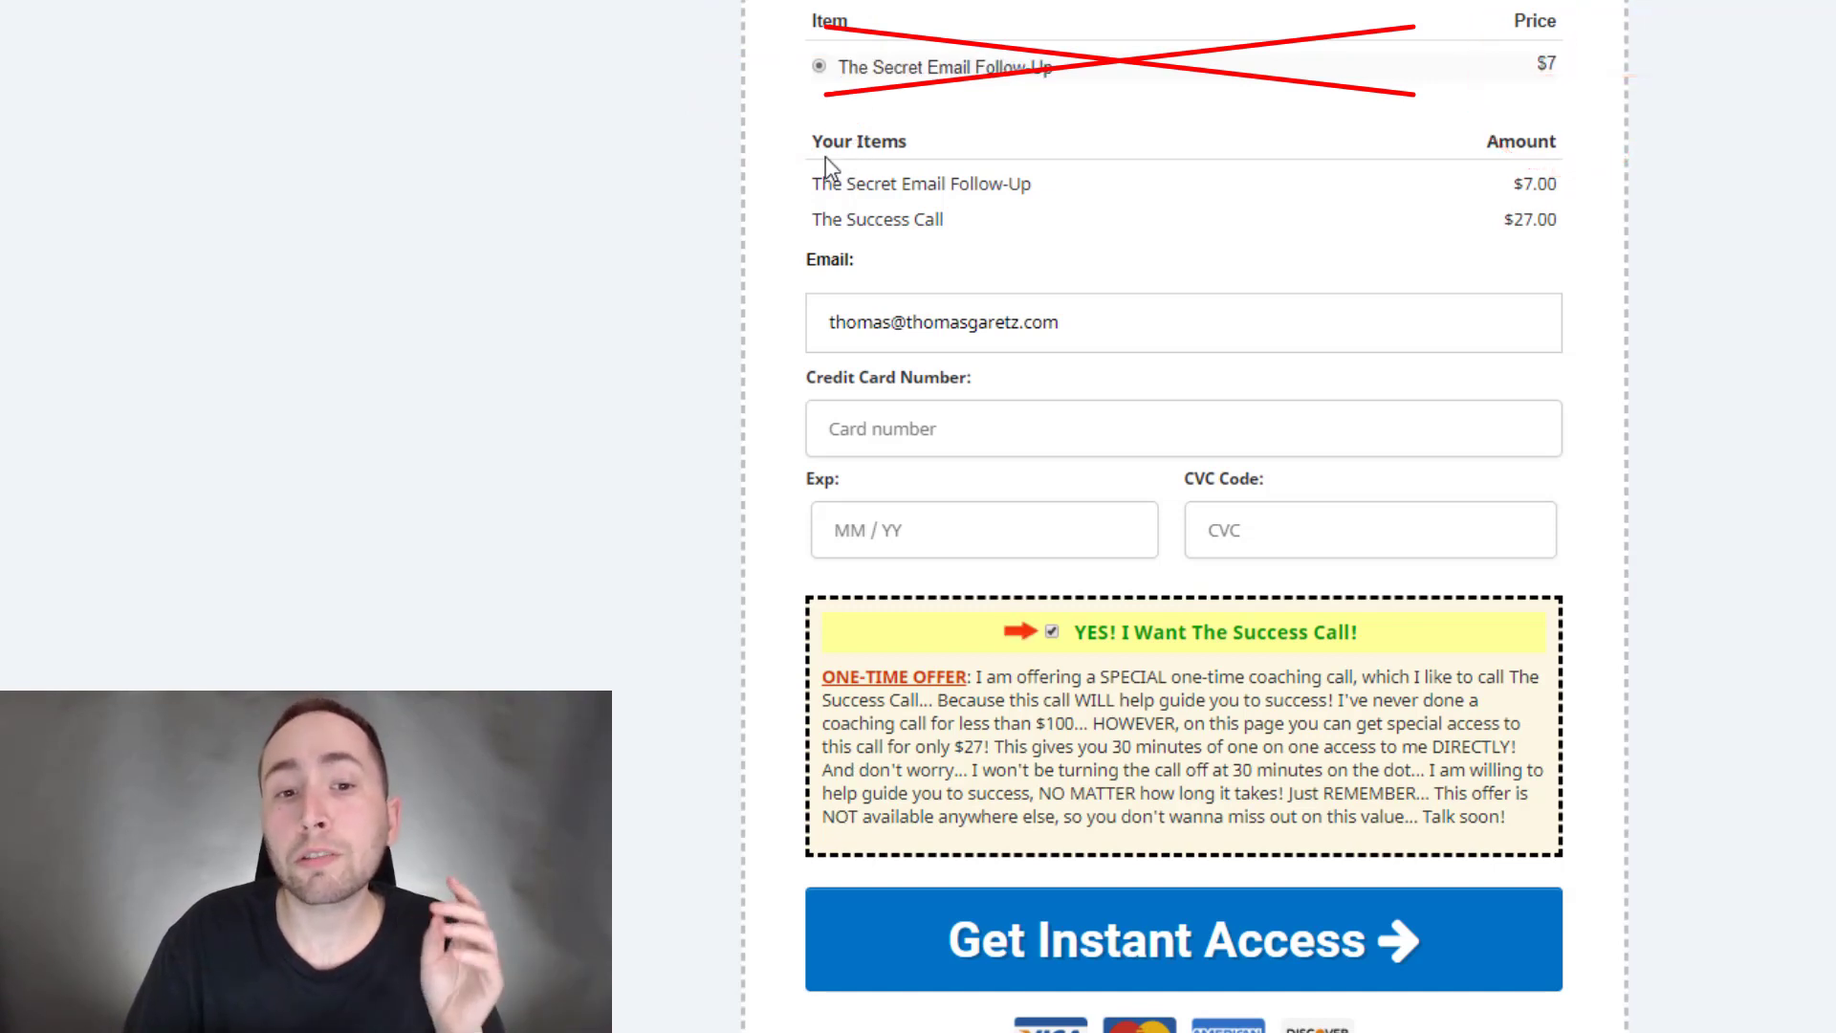
left_click_drag(742, 172, 1590, 225)
left_click(1585, 213)
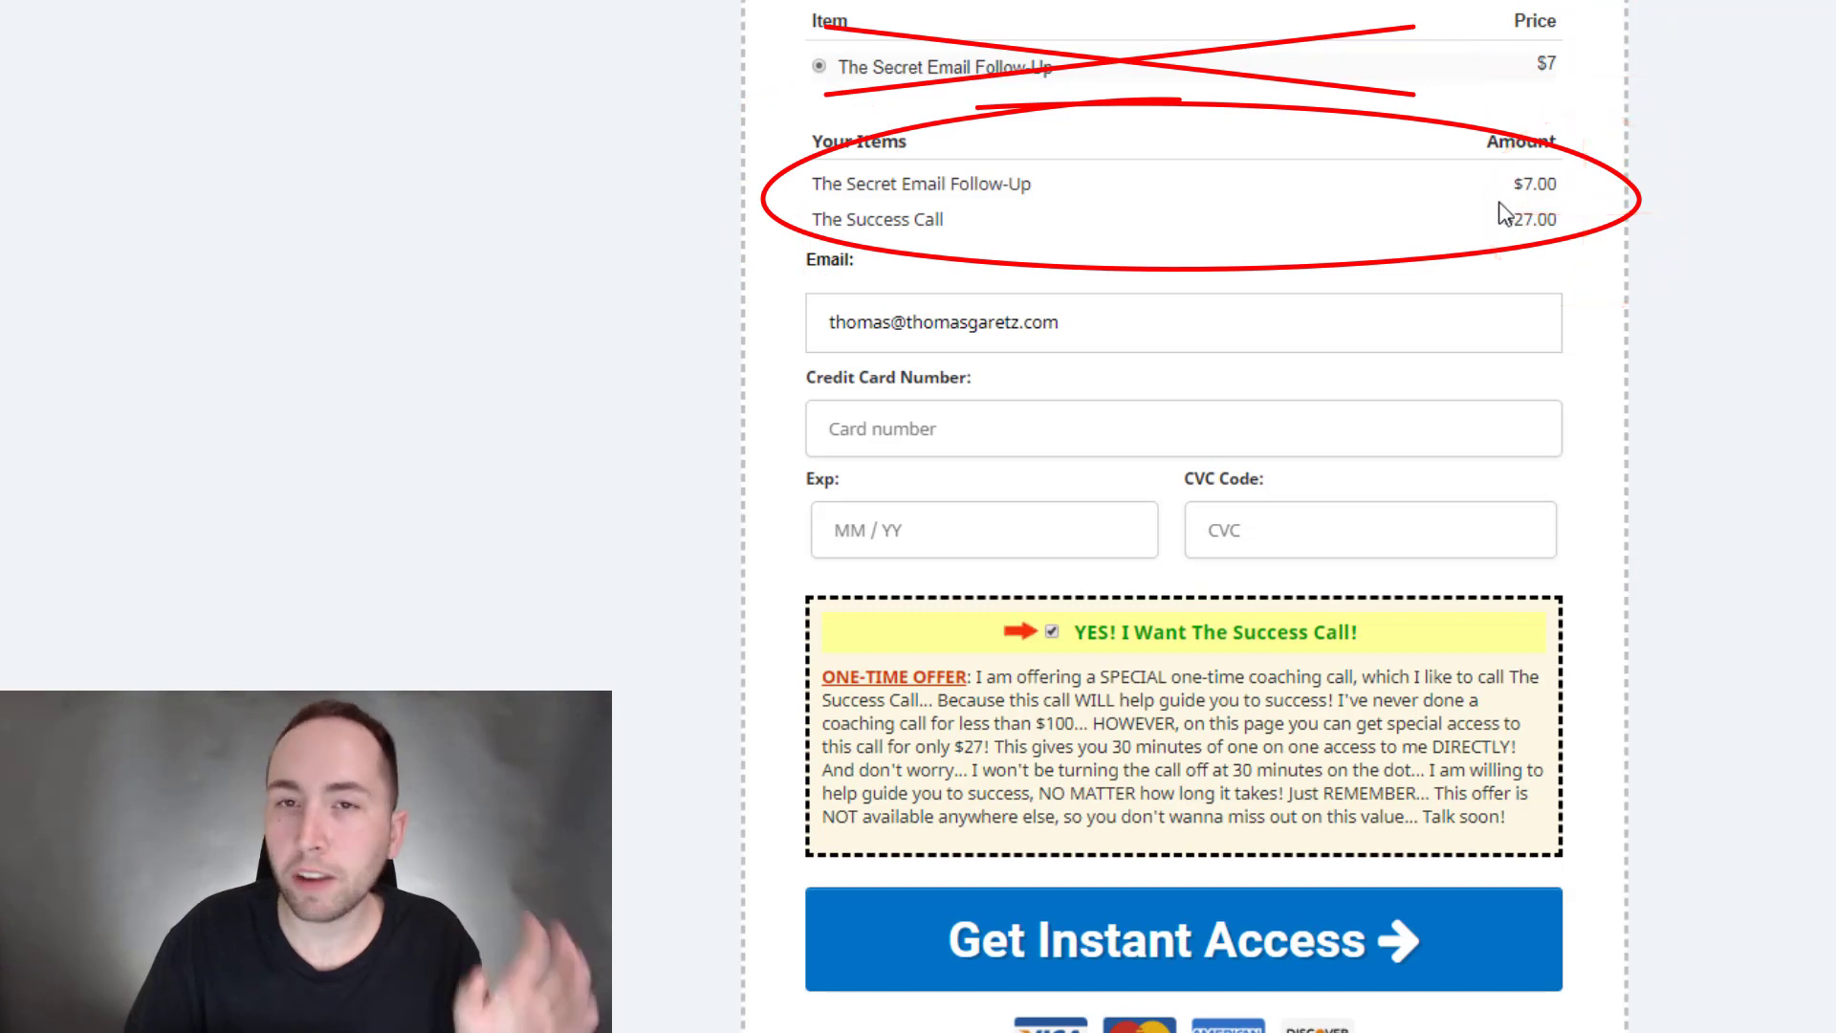
Step: Untick and re-tick the Success Call offer, then return to the page editor
left_click(1050, 632)
left_click(1050, 597)
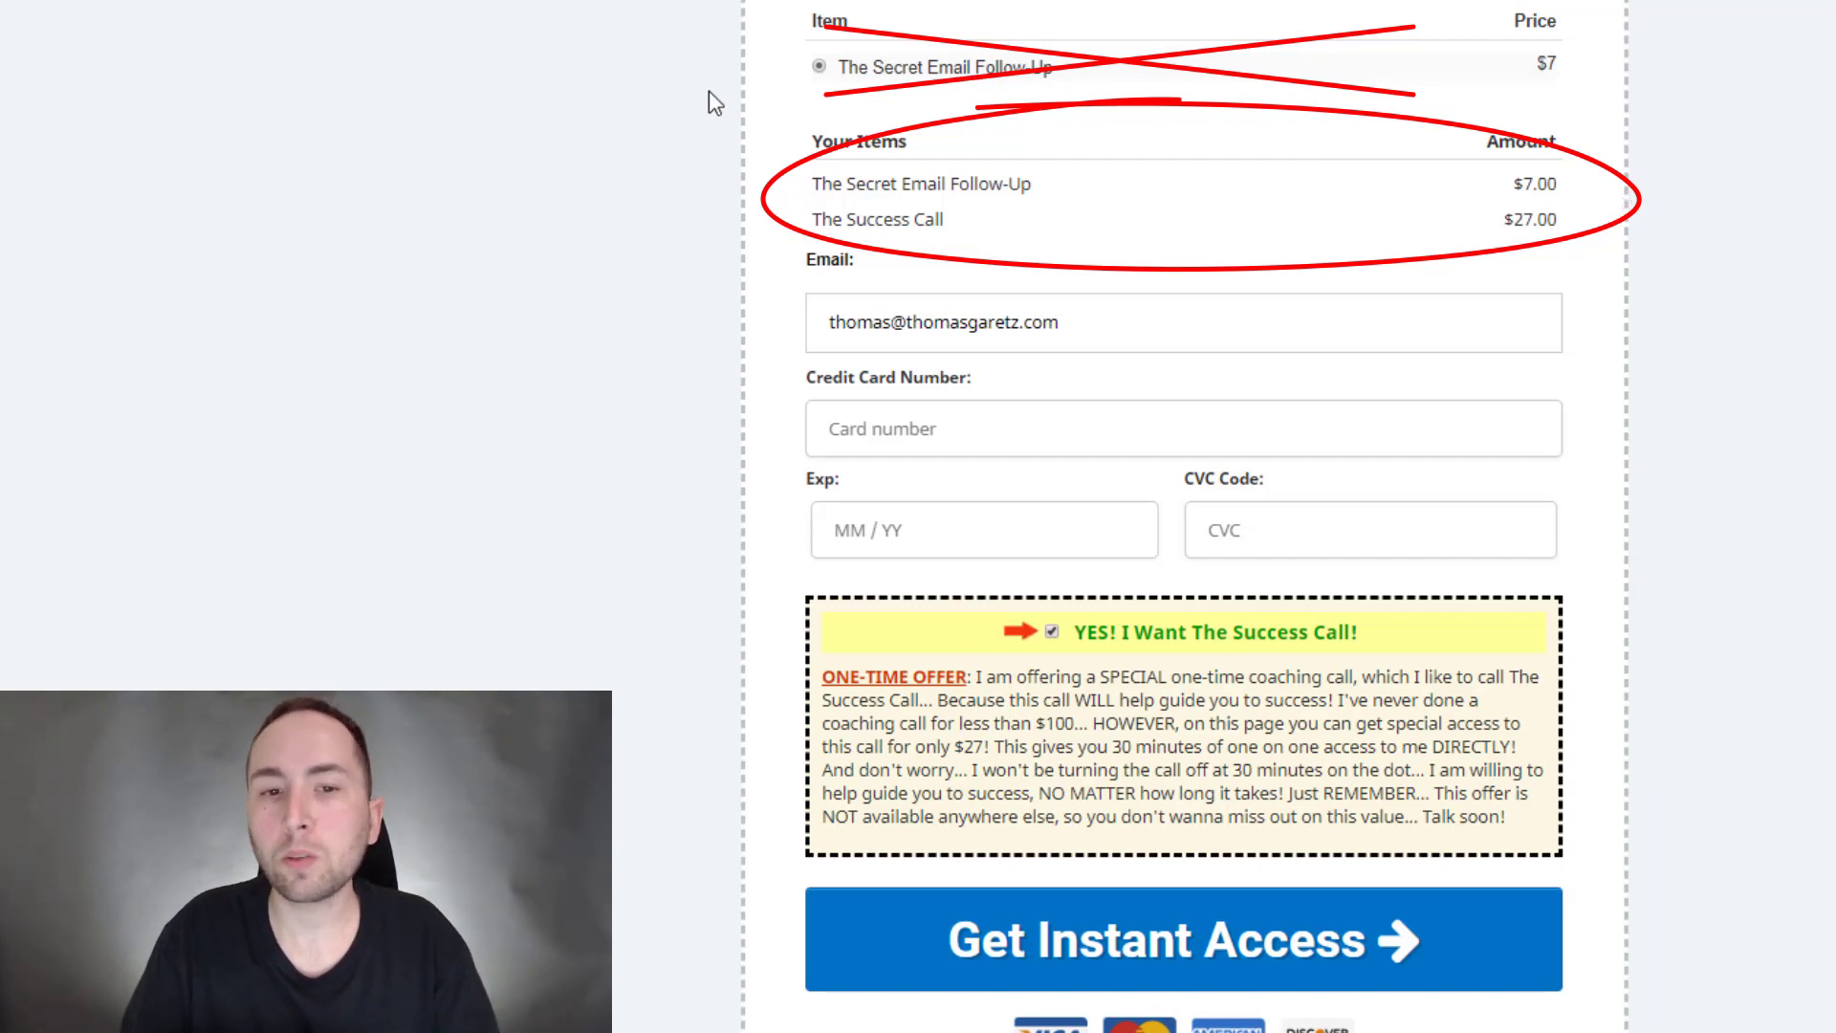
scroll(863, 127, "up", 3)
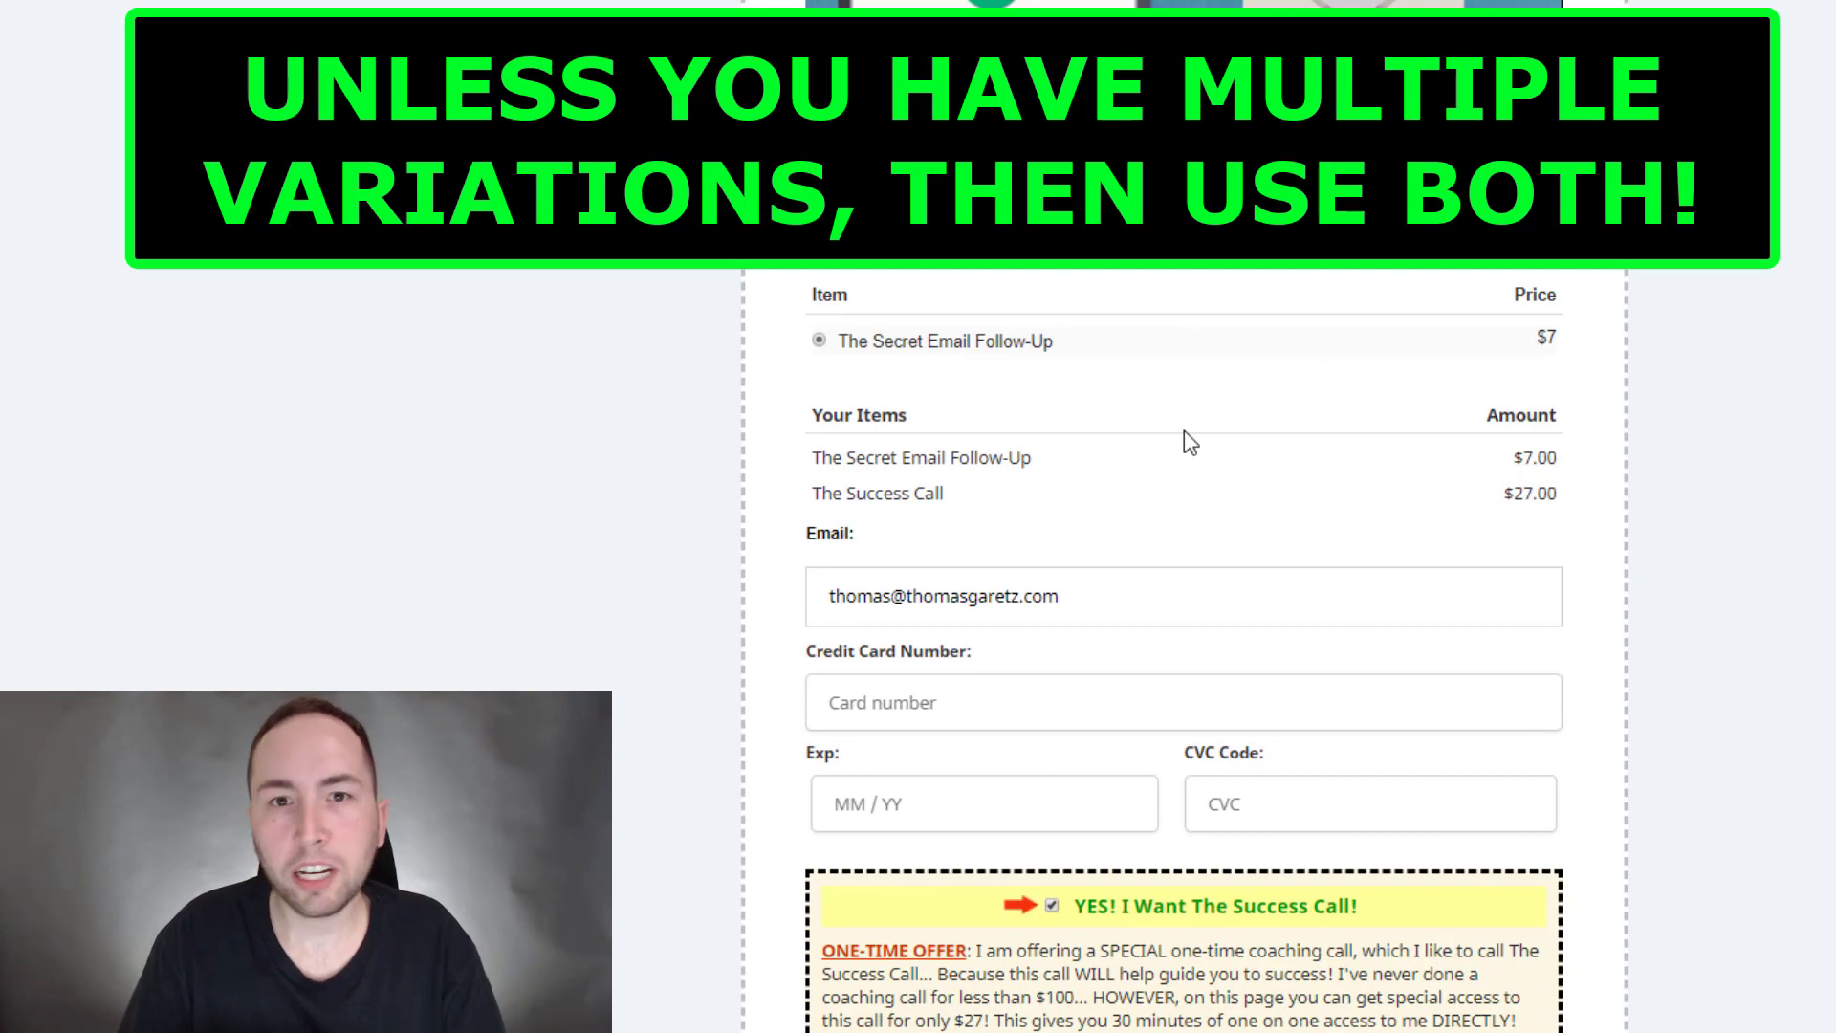
key("alt+Tab")
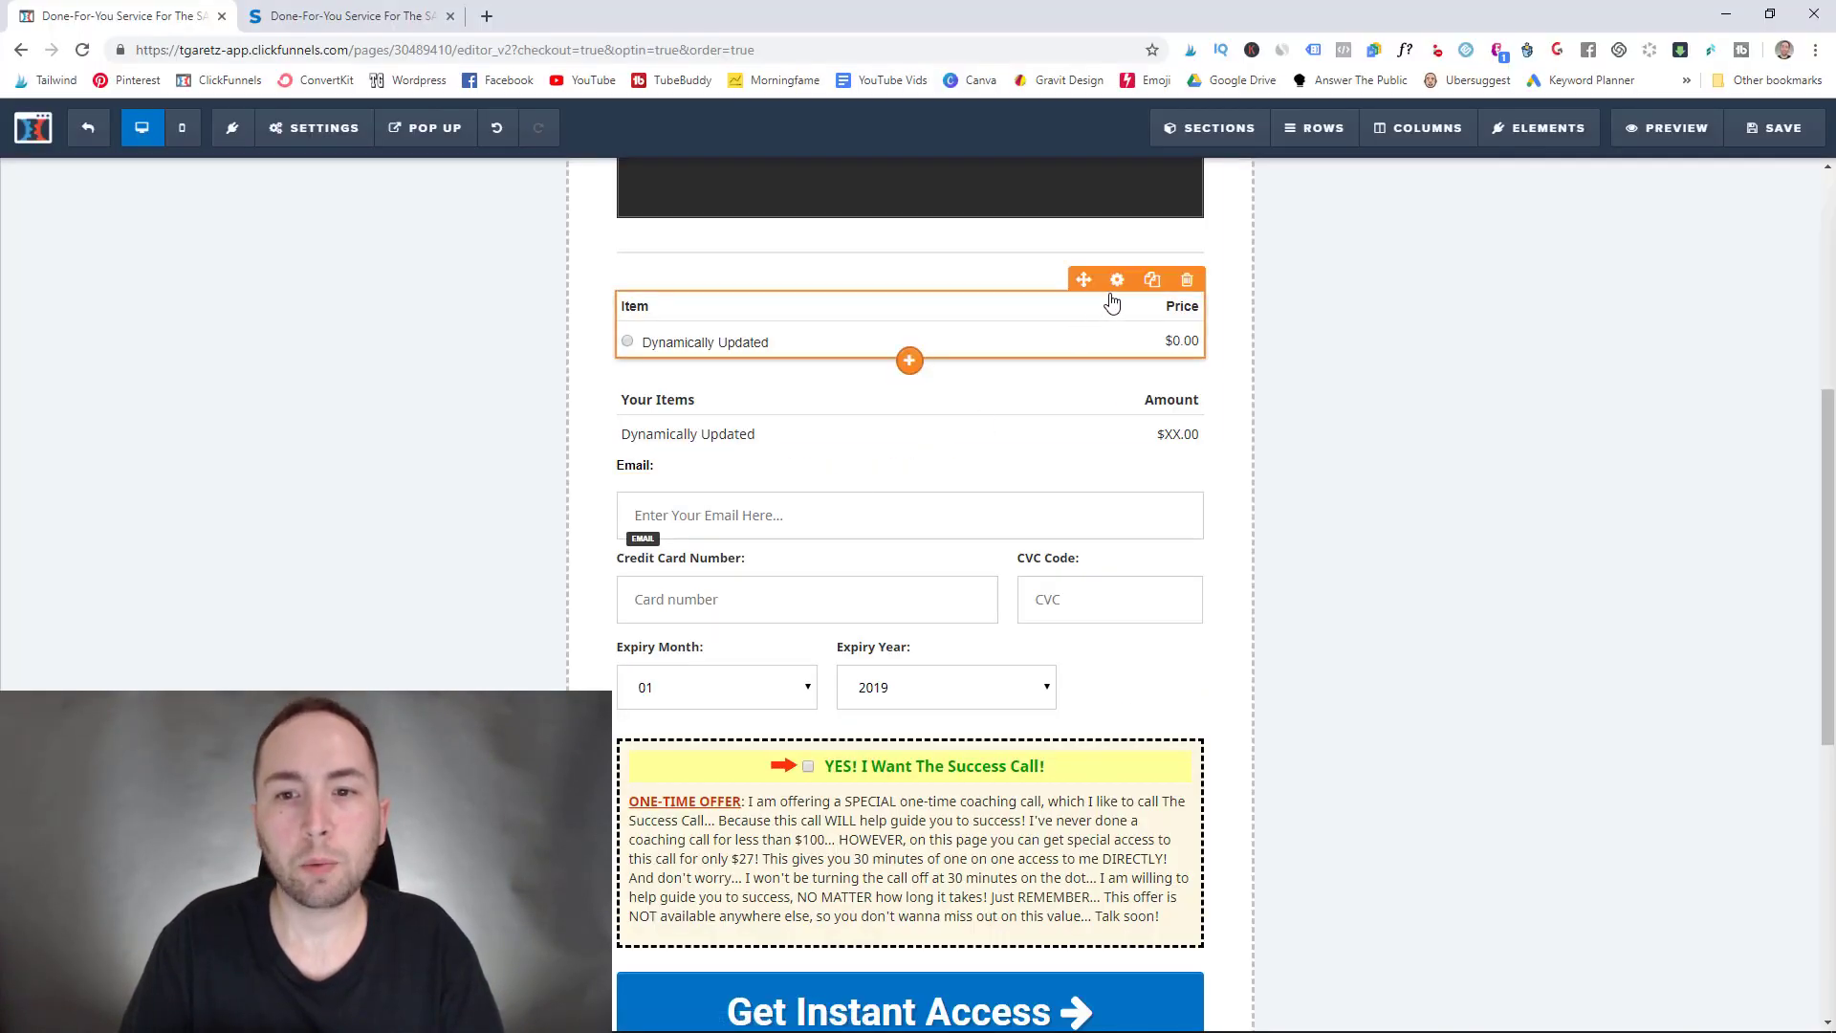
Step: Hide the Select Product 2.0 element again and save the page
left_click(1117, 280)
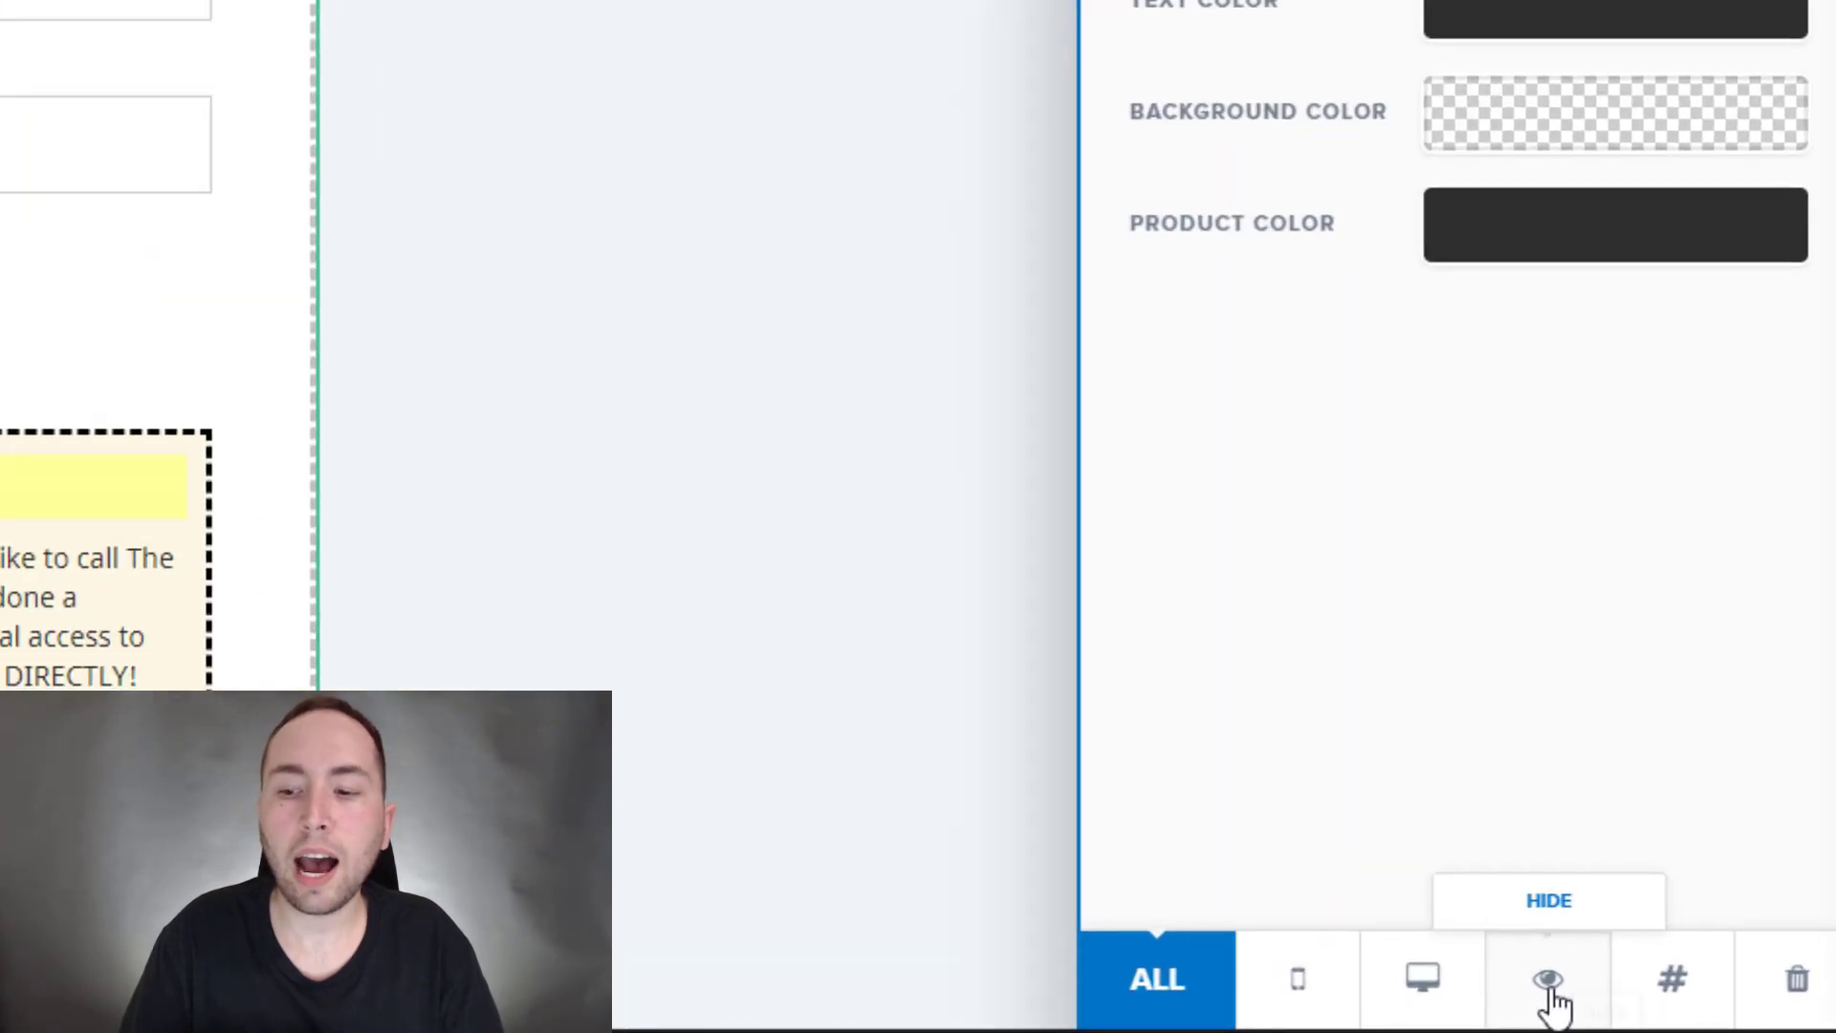
left_click(1559, 999)
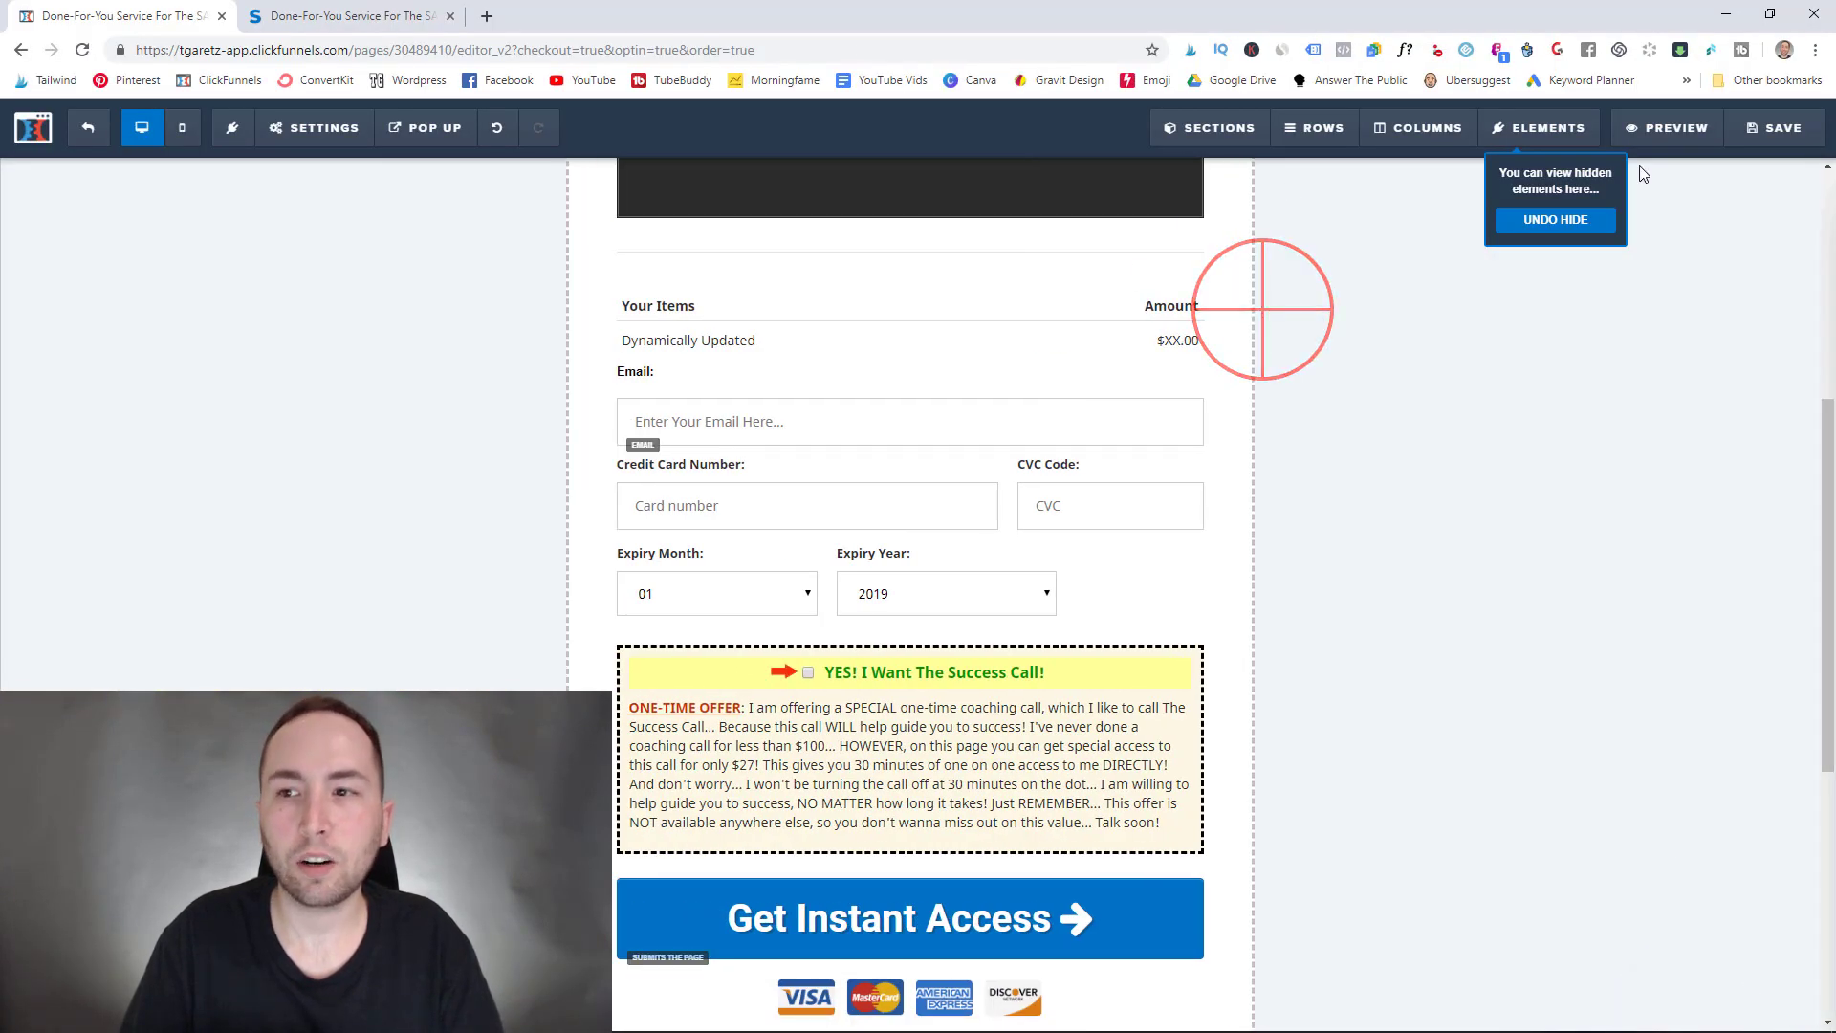
left_click(1771, 127)
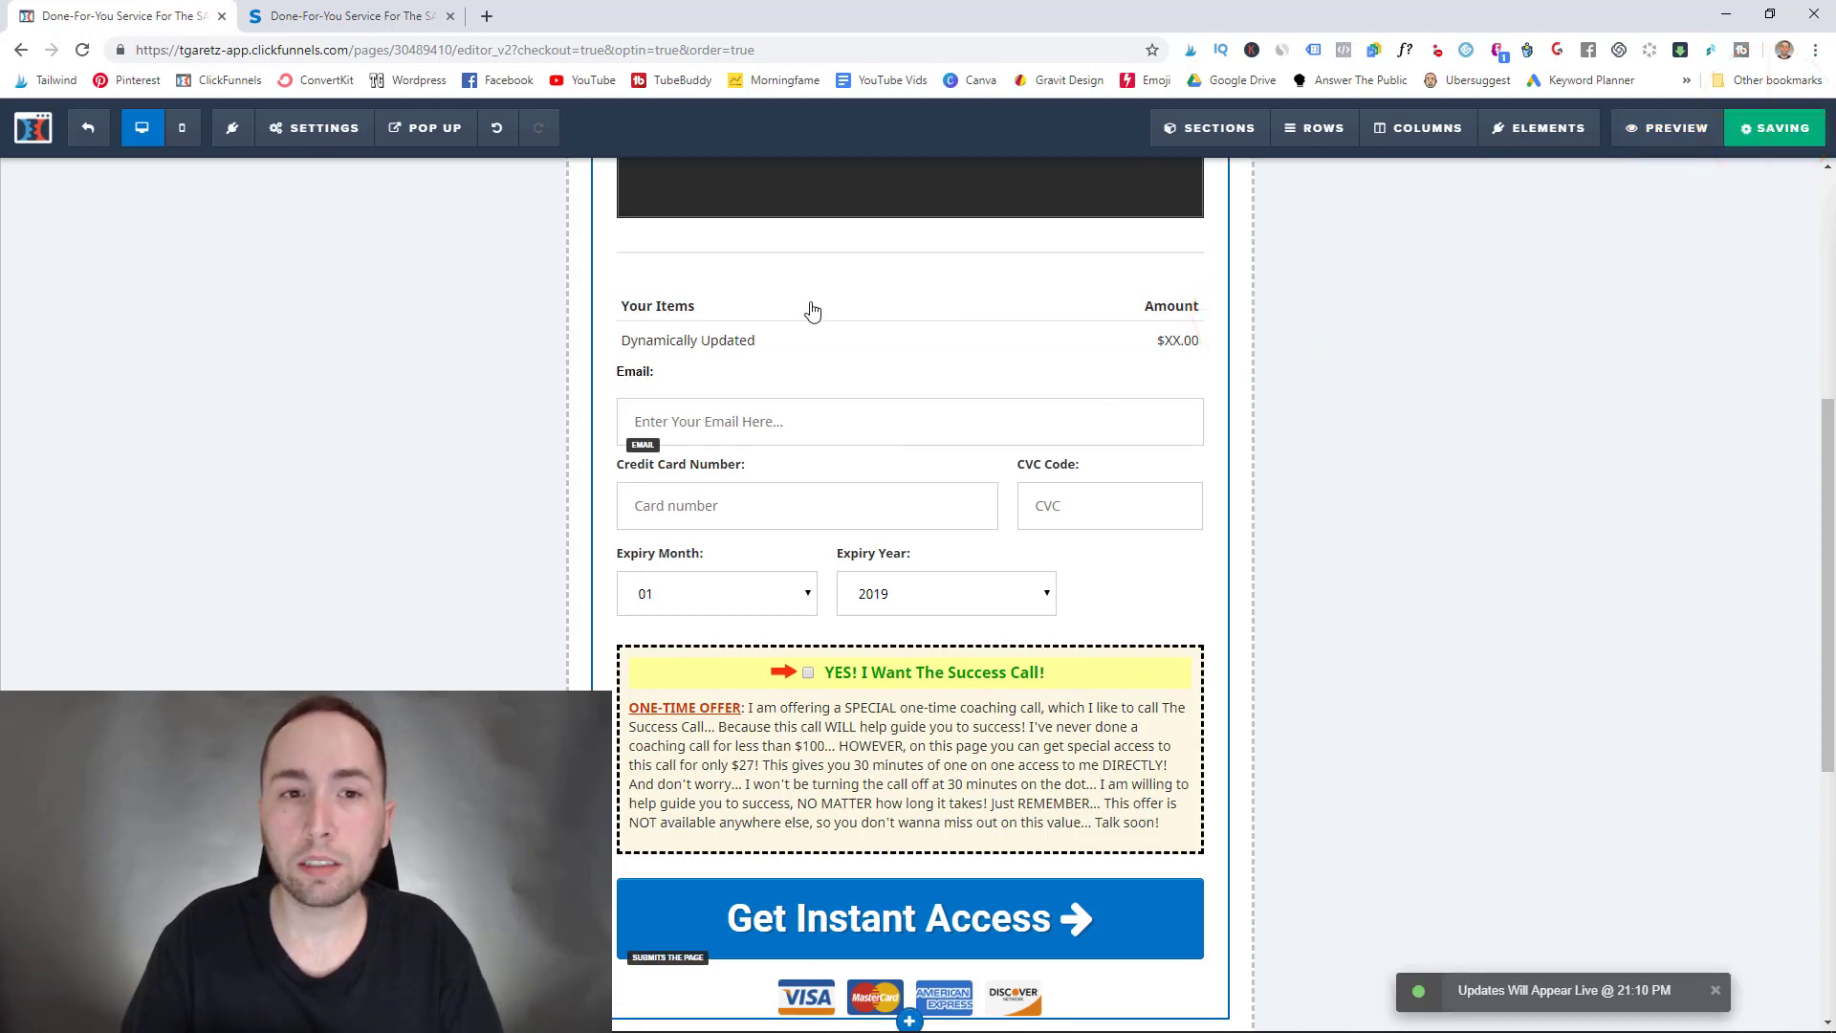
Step: On the live checkout, tick the Success Call offer alongside The Secret Email Follow-Up
left_click(418, 7)
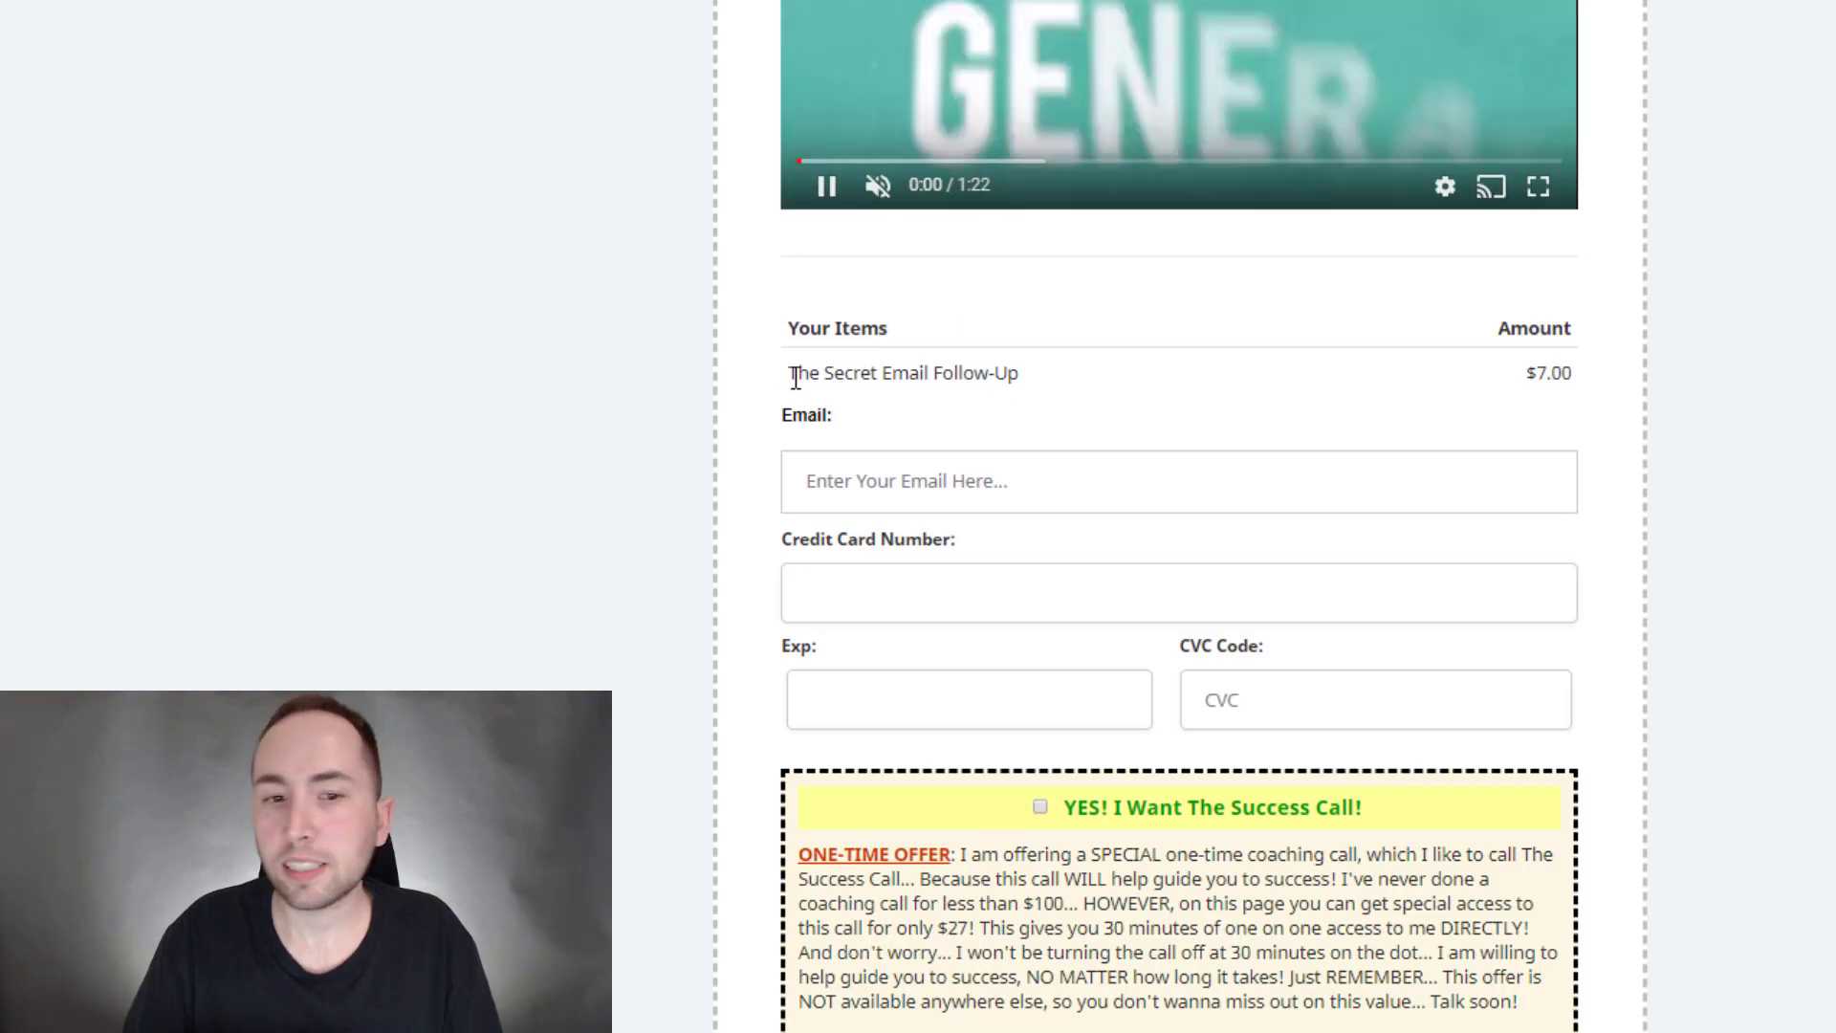
left_click_drag(651, 420, 903, 437)
left_click(1163, 387)
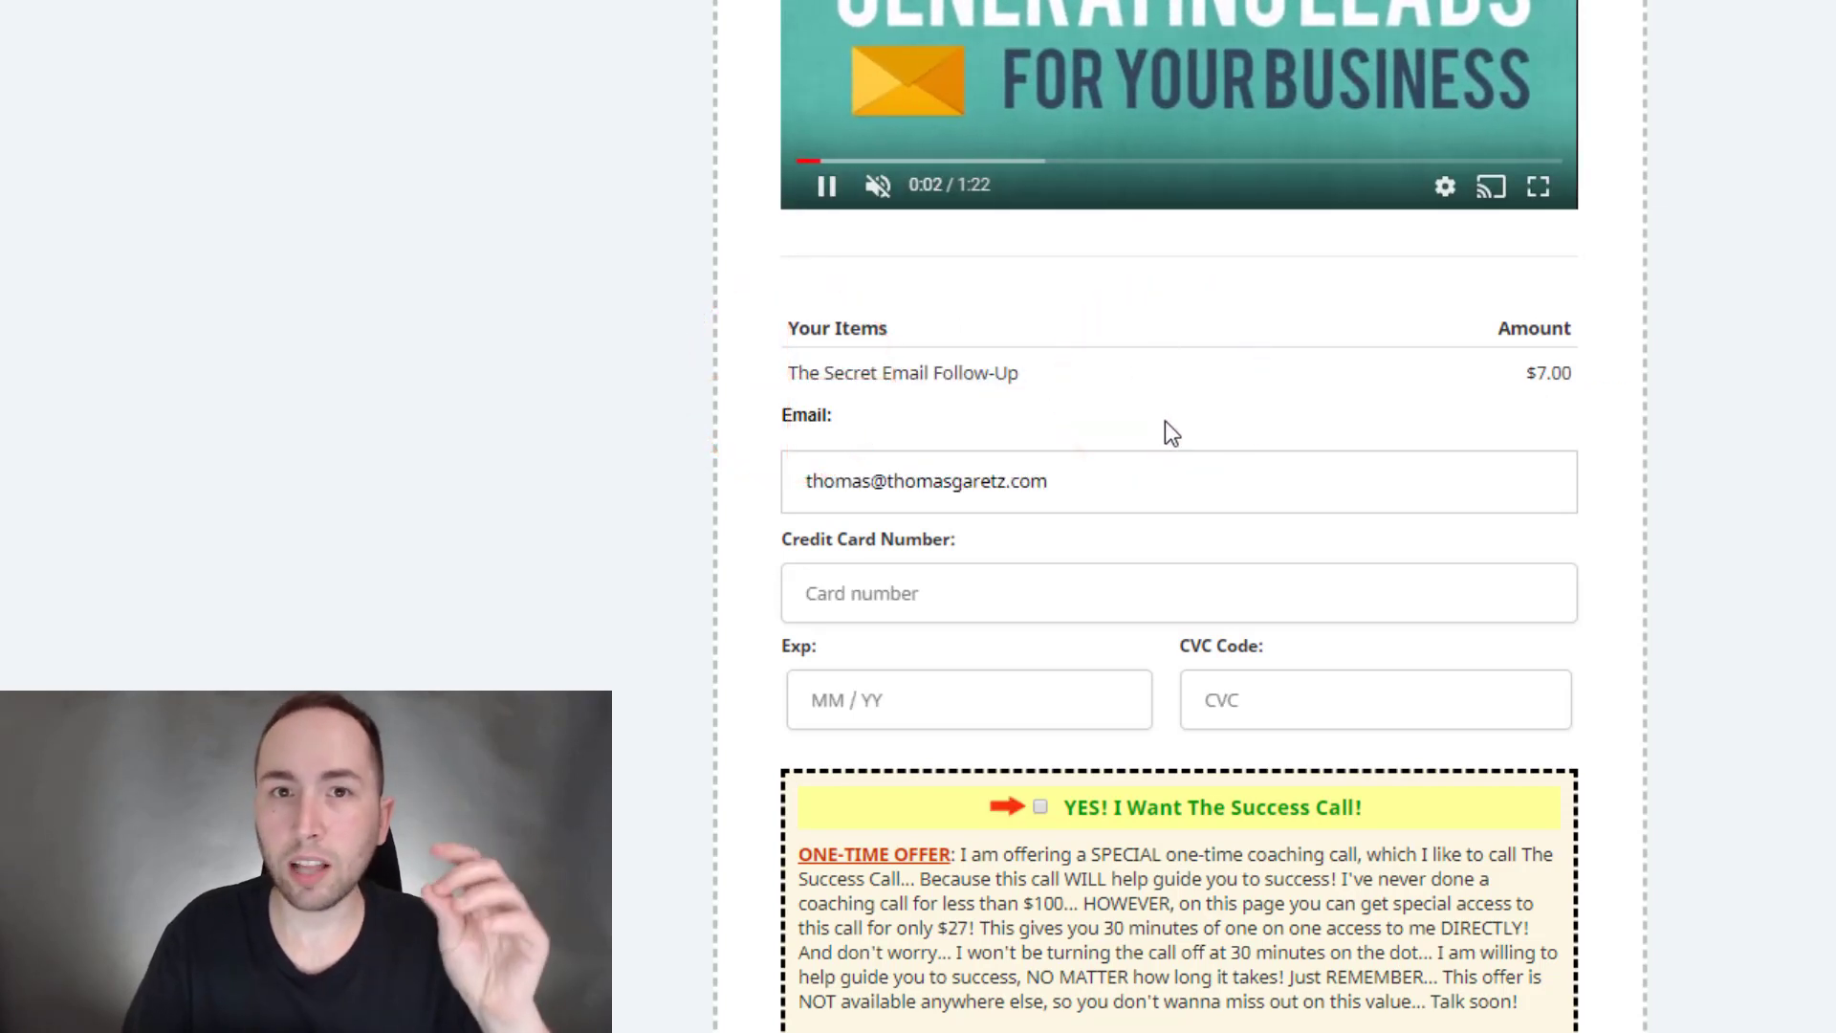
left_click(1040, 806)
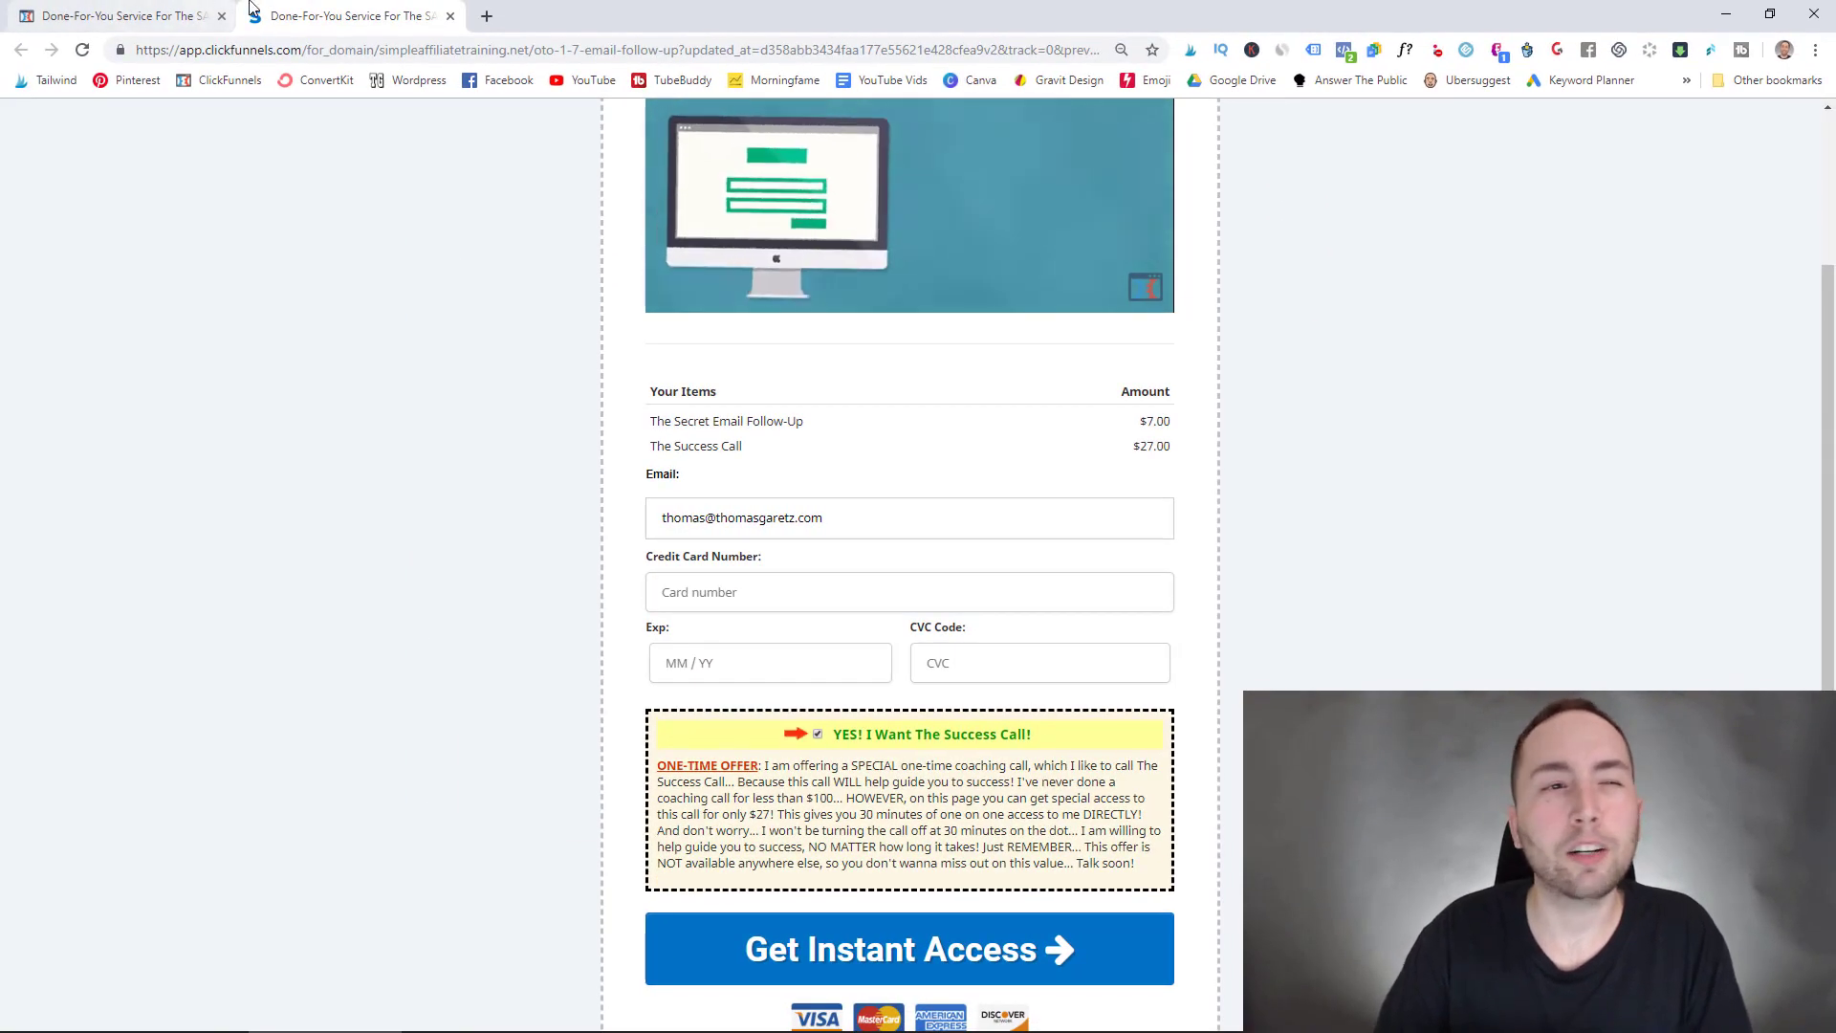
Step: Add an 'order' funnel step from the Skinny Order Form template and open it
left_click(143, 12)
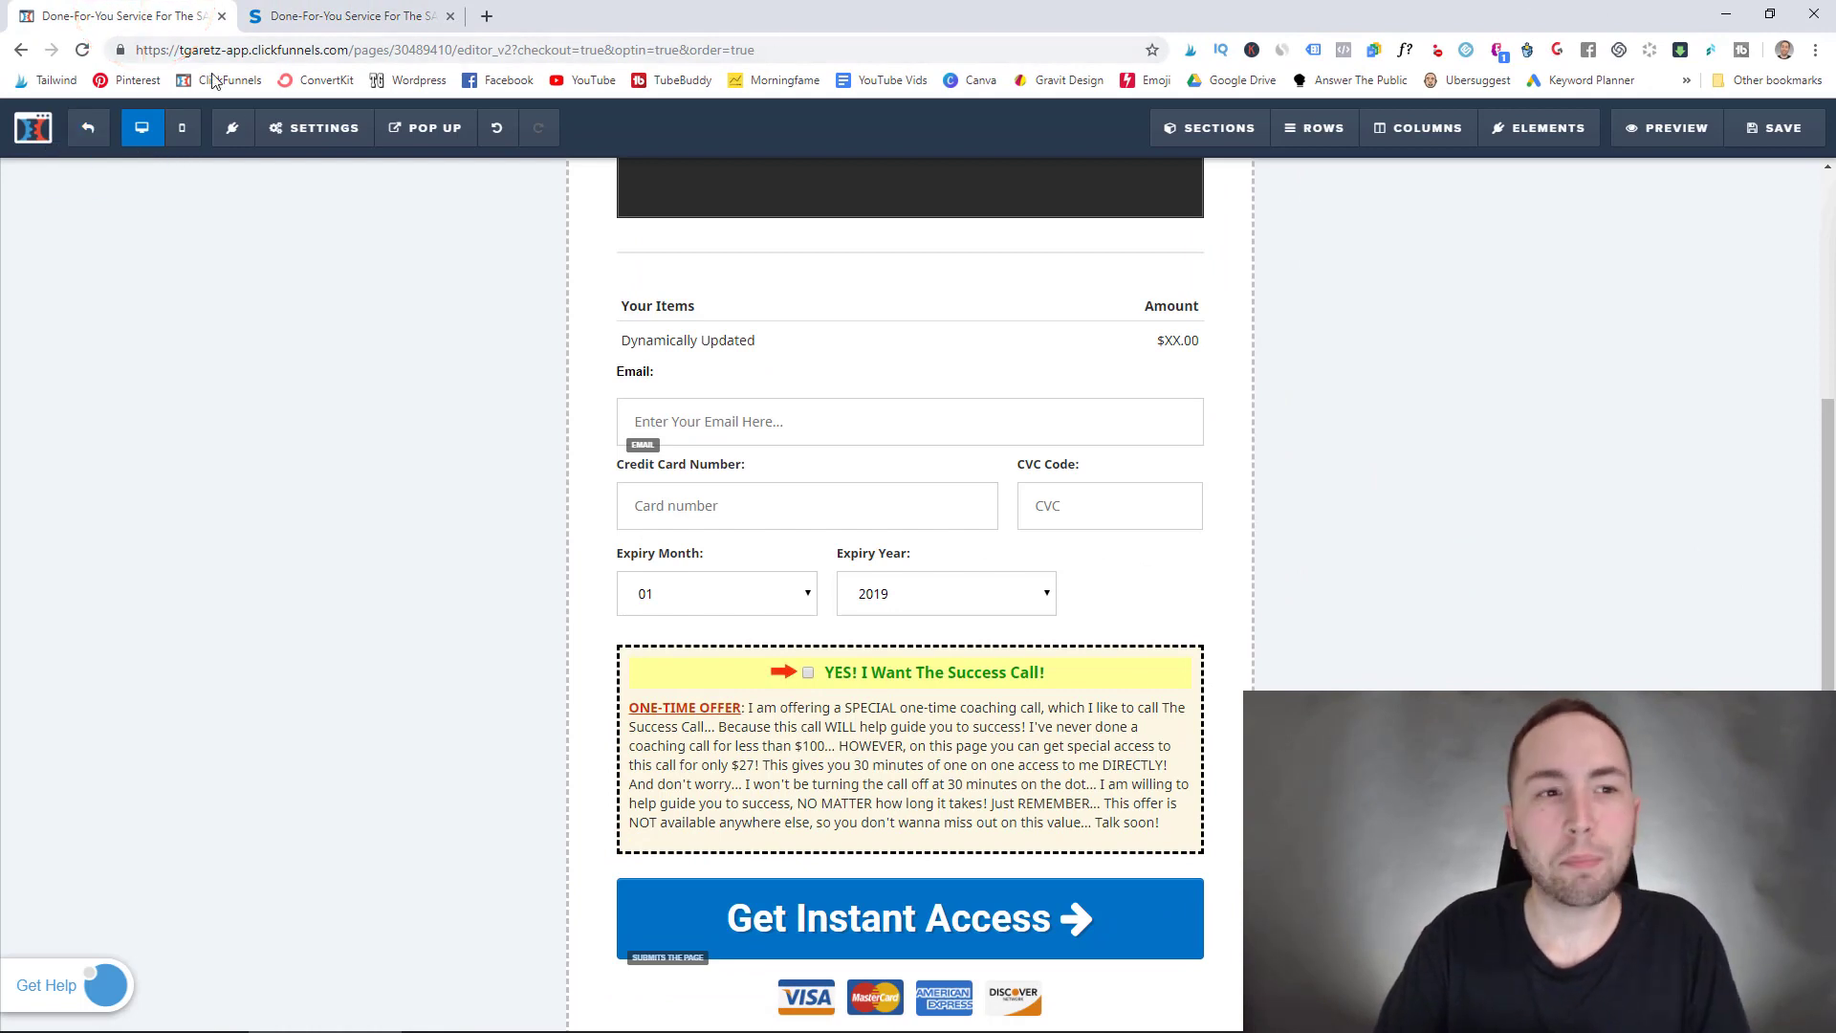
left_click(77, 134)
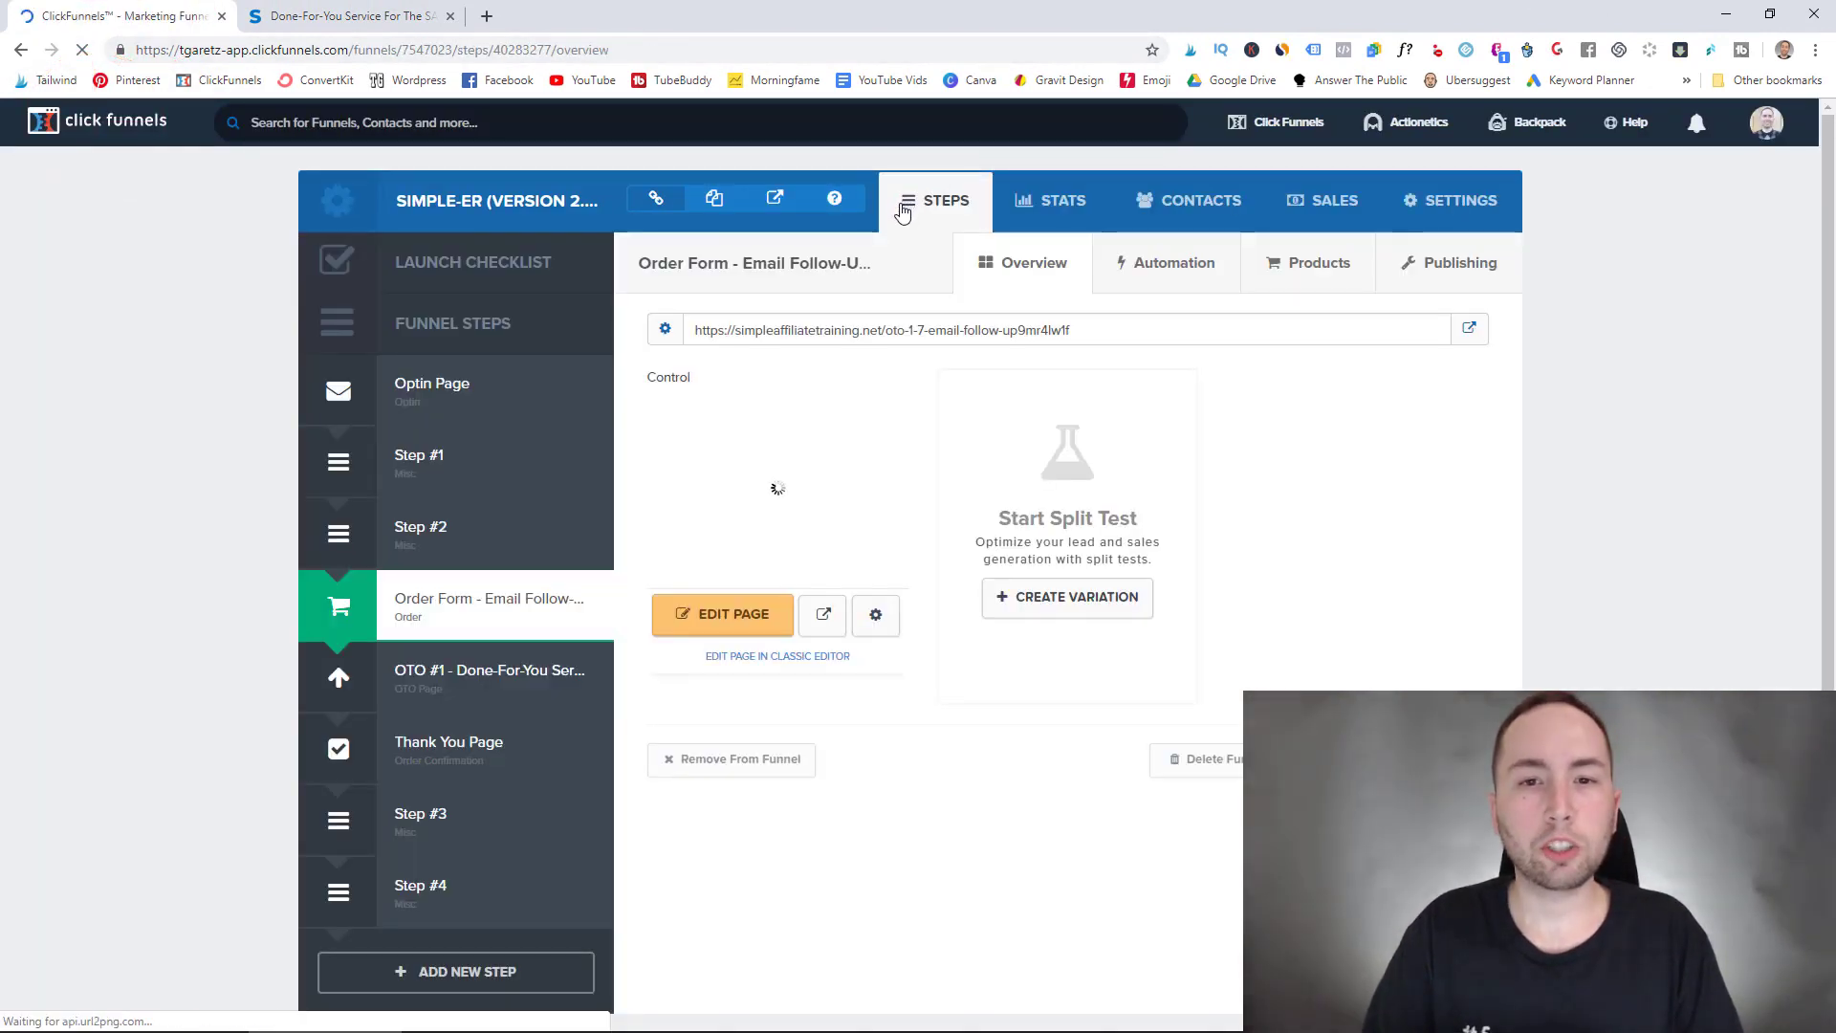
left_click(529, 961)
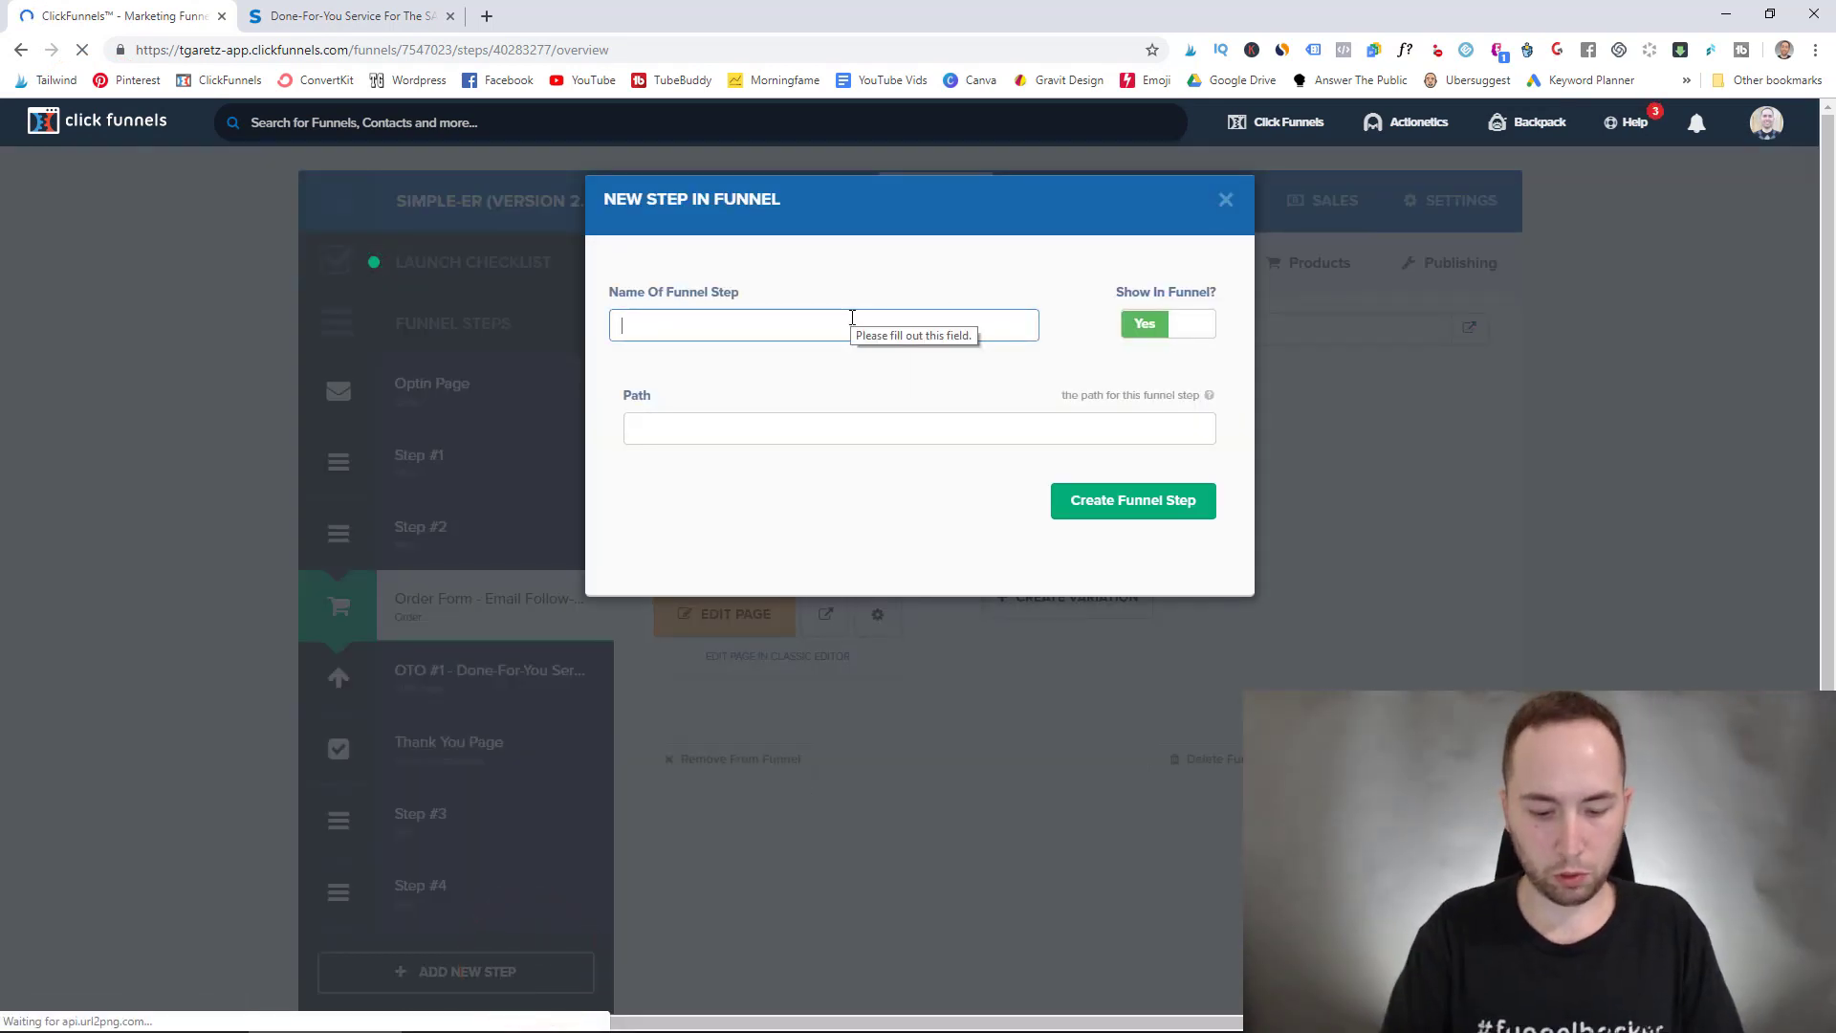
type("ord")
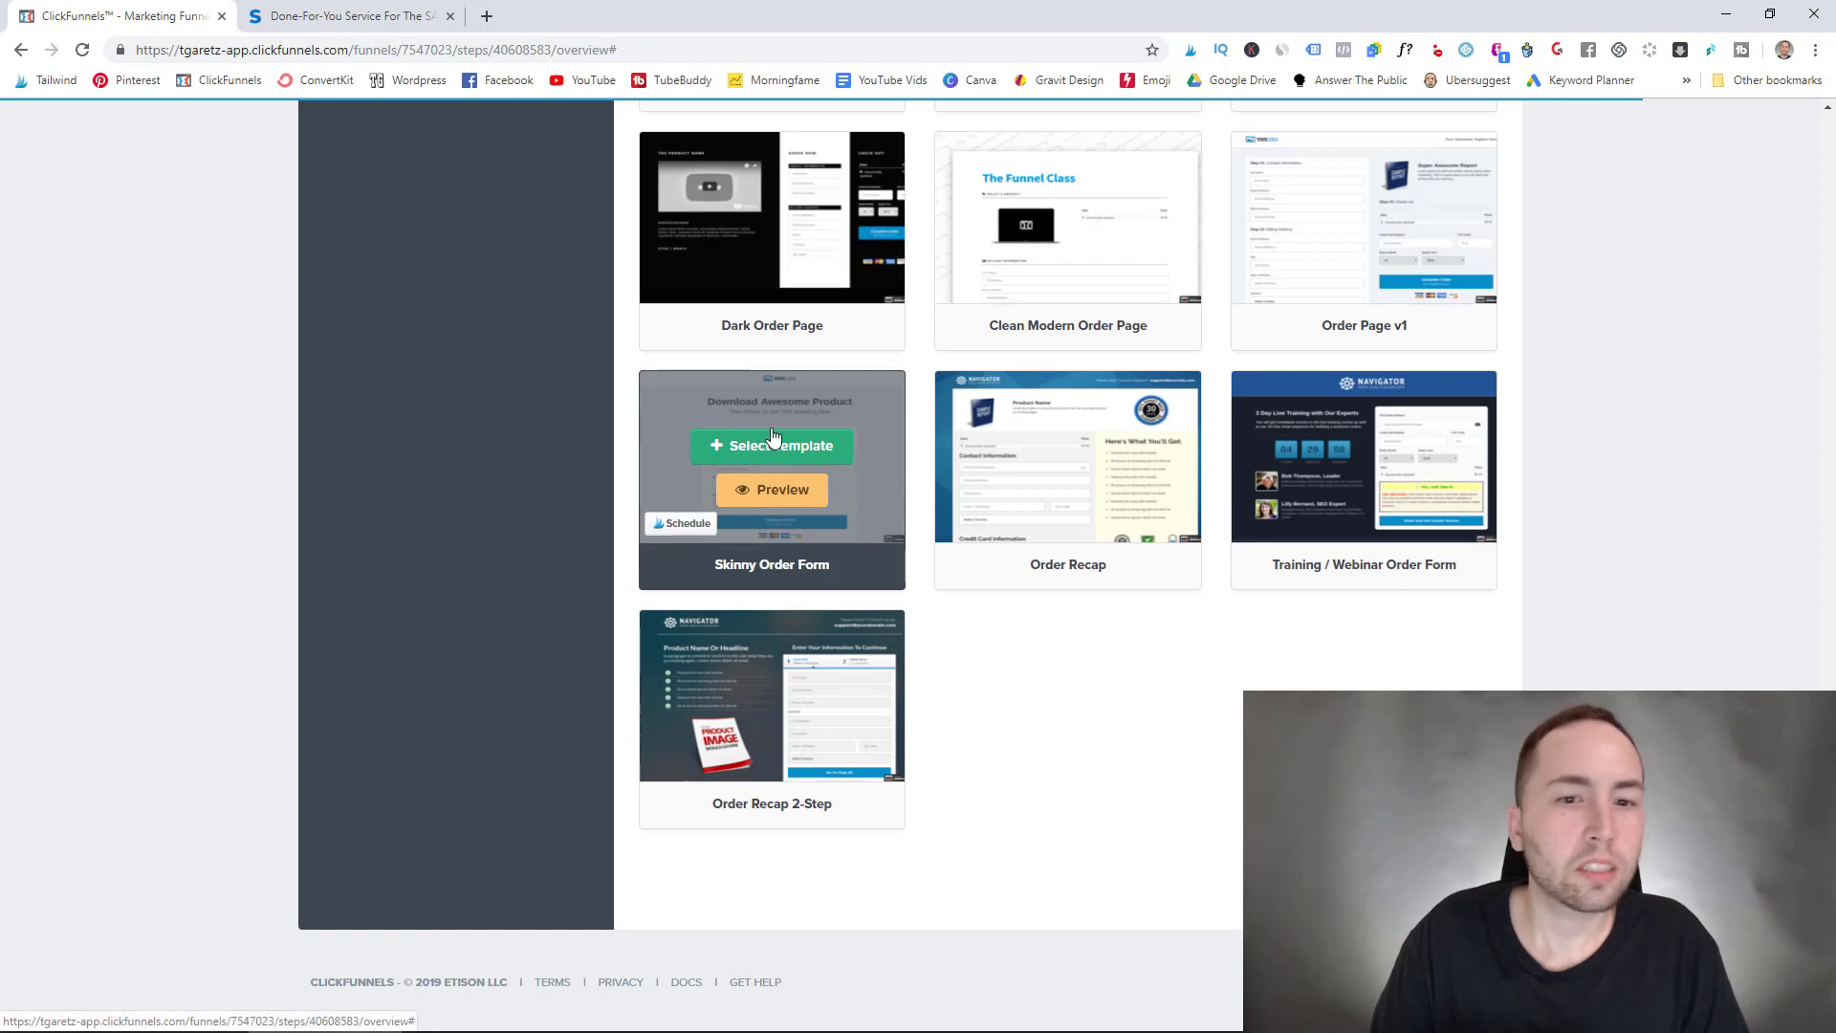
left_click(774, 443)
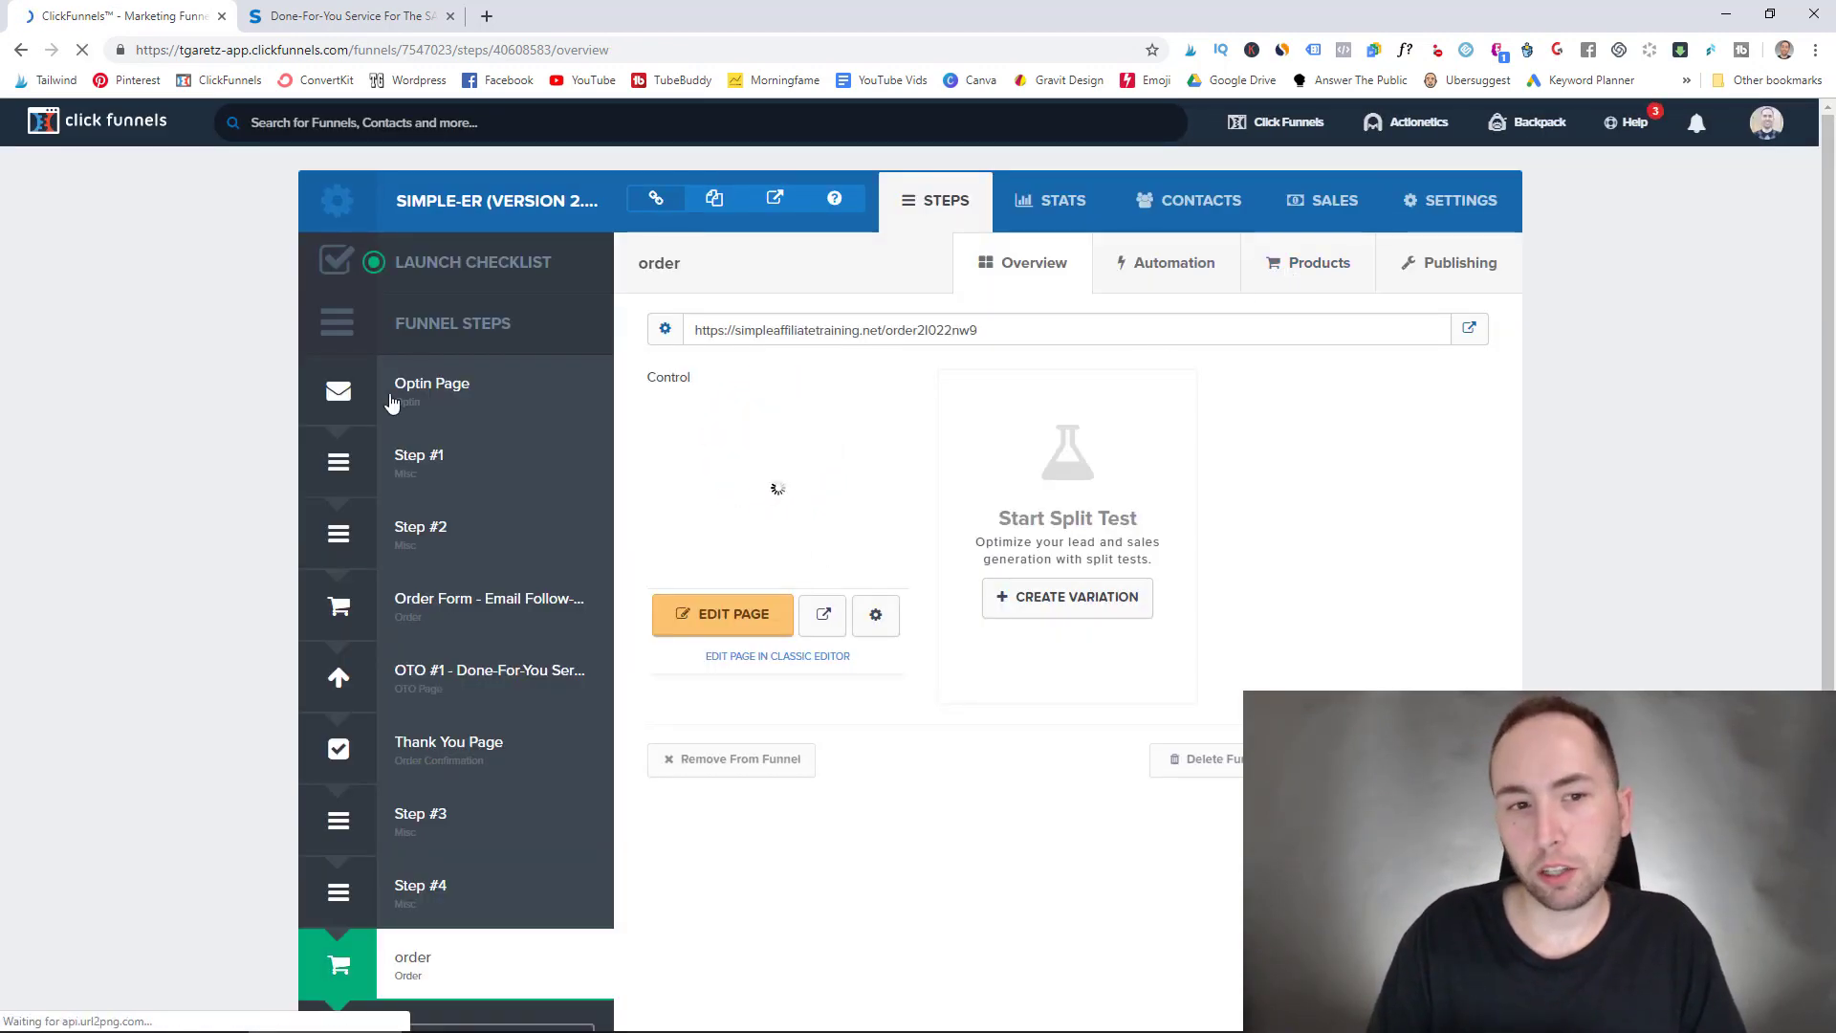
left_click(426, 393)
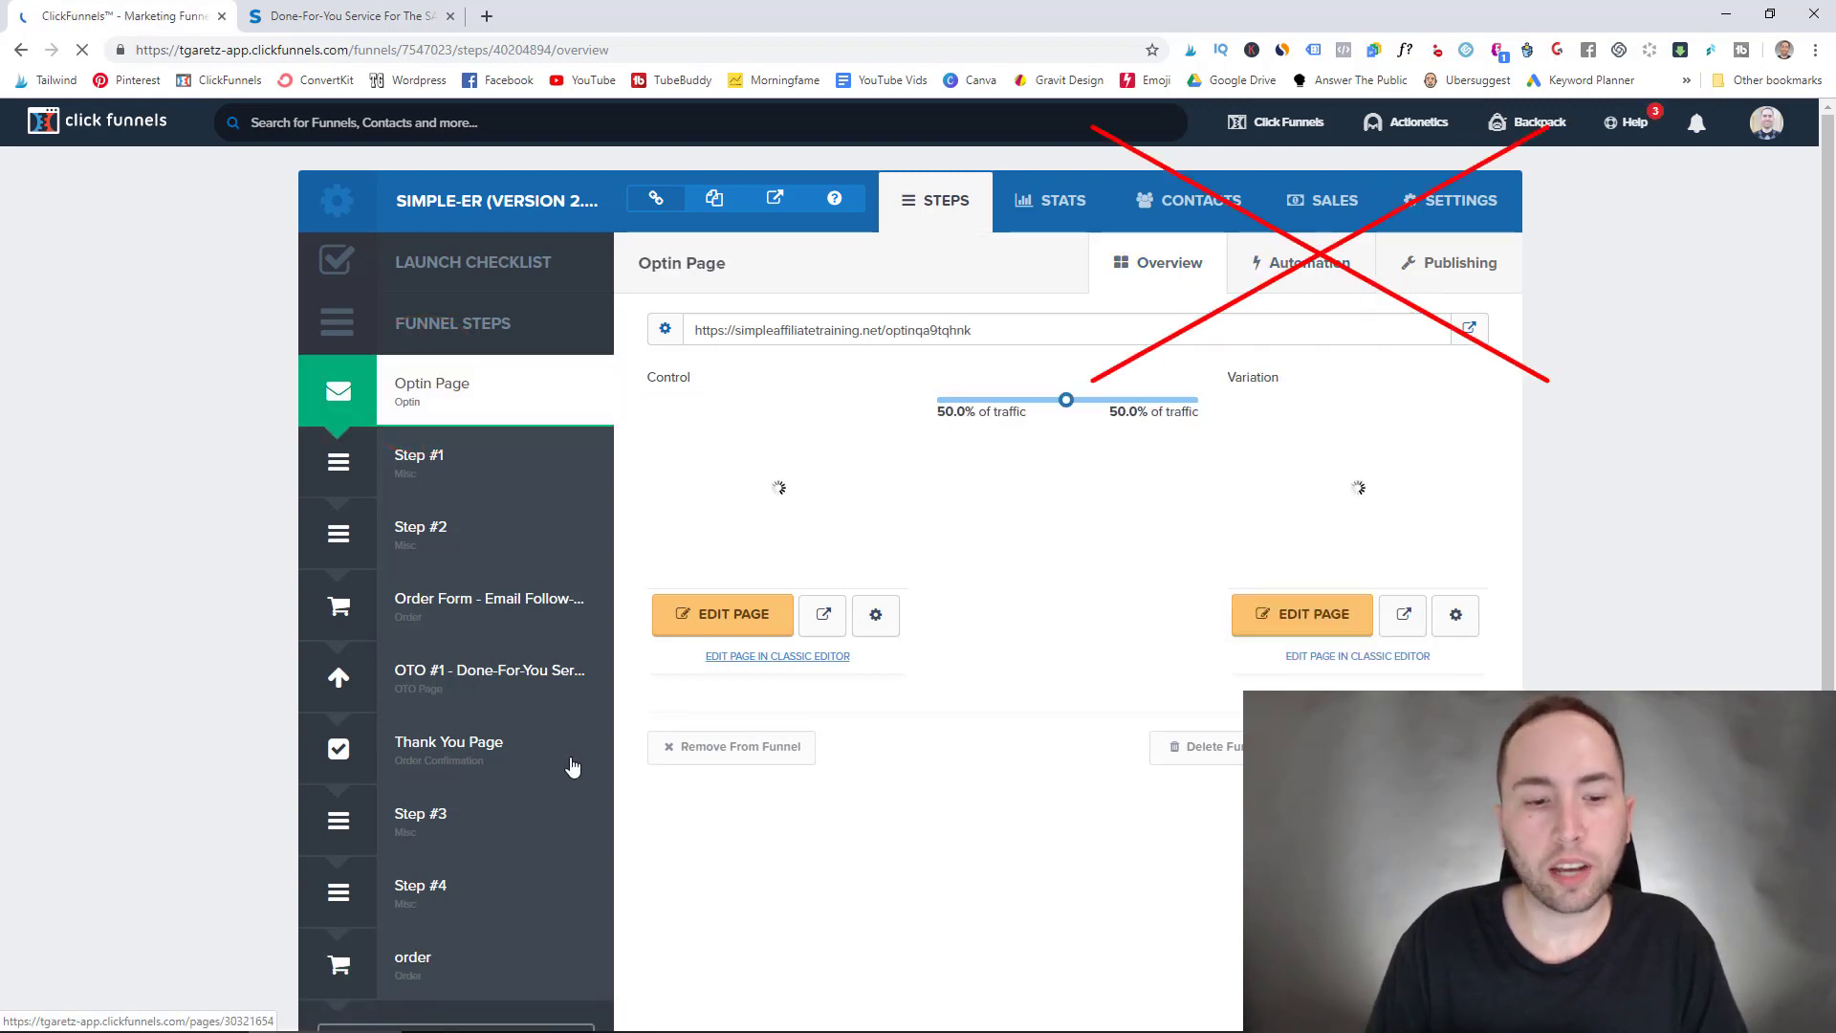
left_click(560, 956)
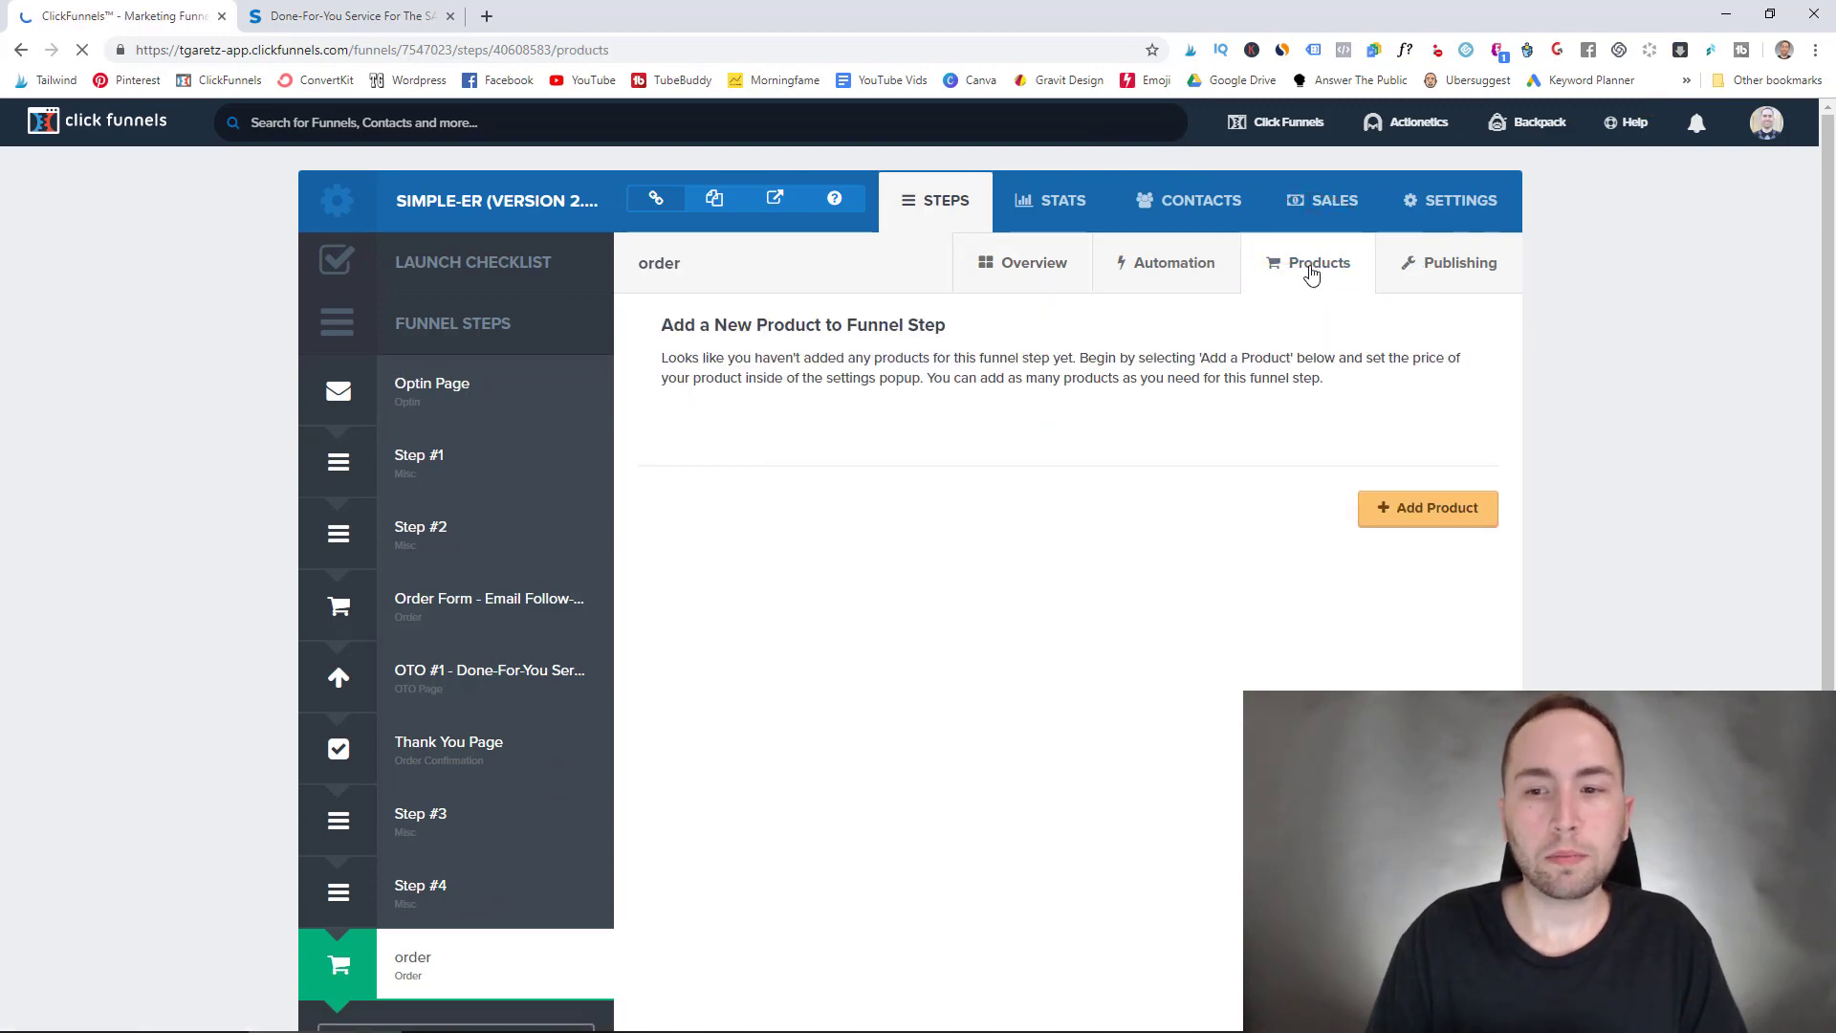
Step: Start a new product named 'main product test' with amount 7.00
left_click(1410, 495)
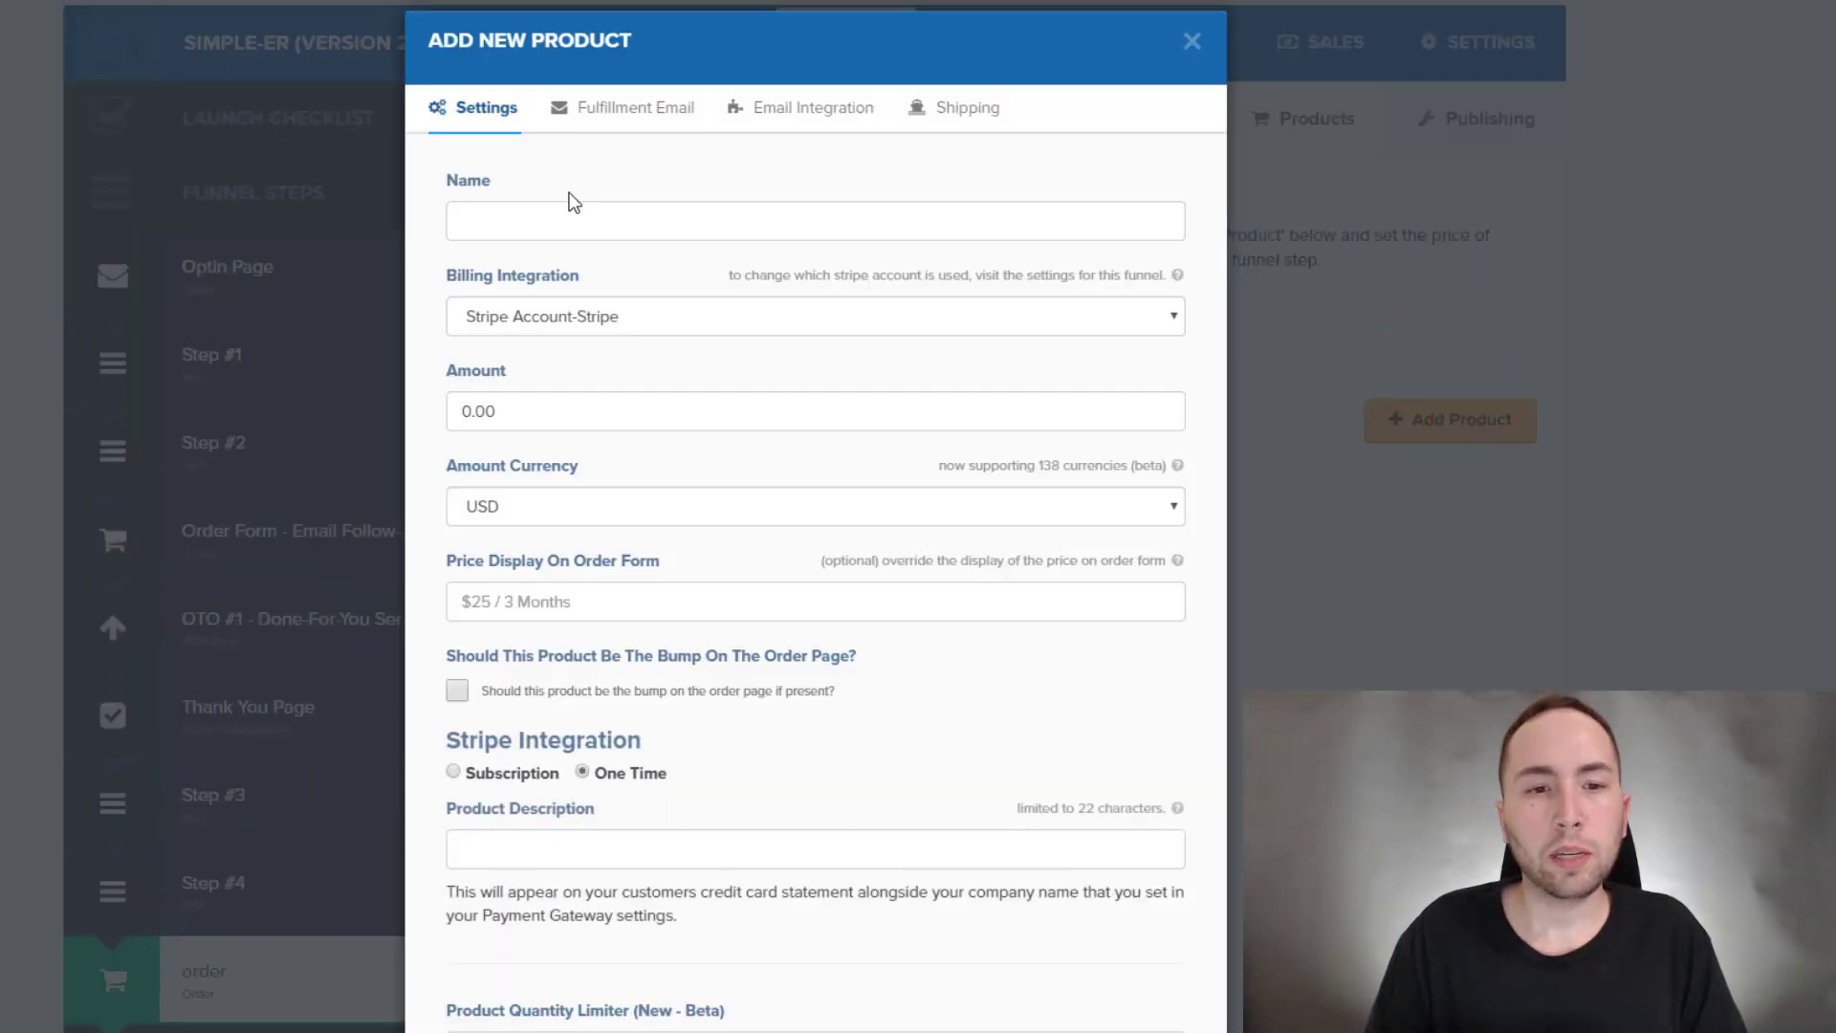
left_click(711, 340)
type("main product test")
mouse_move(622, 463)
left_mouse_down()
mouse_move(615, 389)
mouse_move(604, 463)
left_mouse_up()
left_click(587, 409)
double_click(586, 409)
type("7.00")
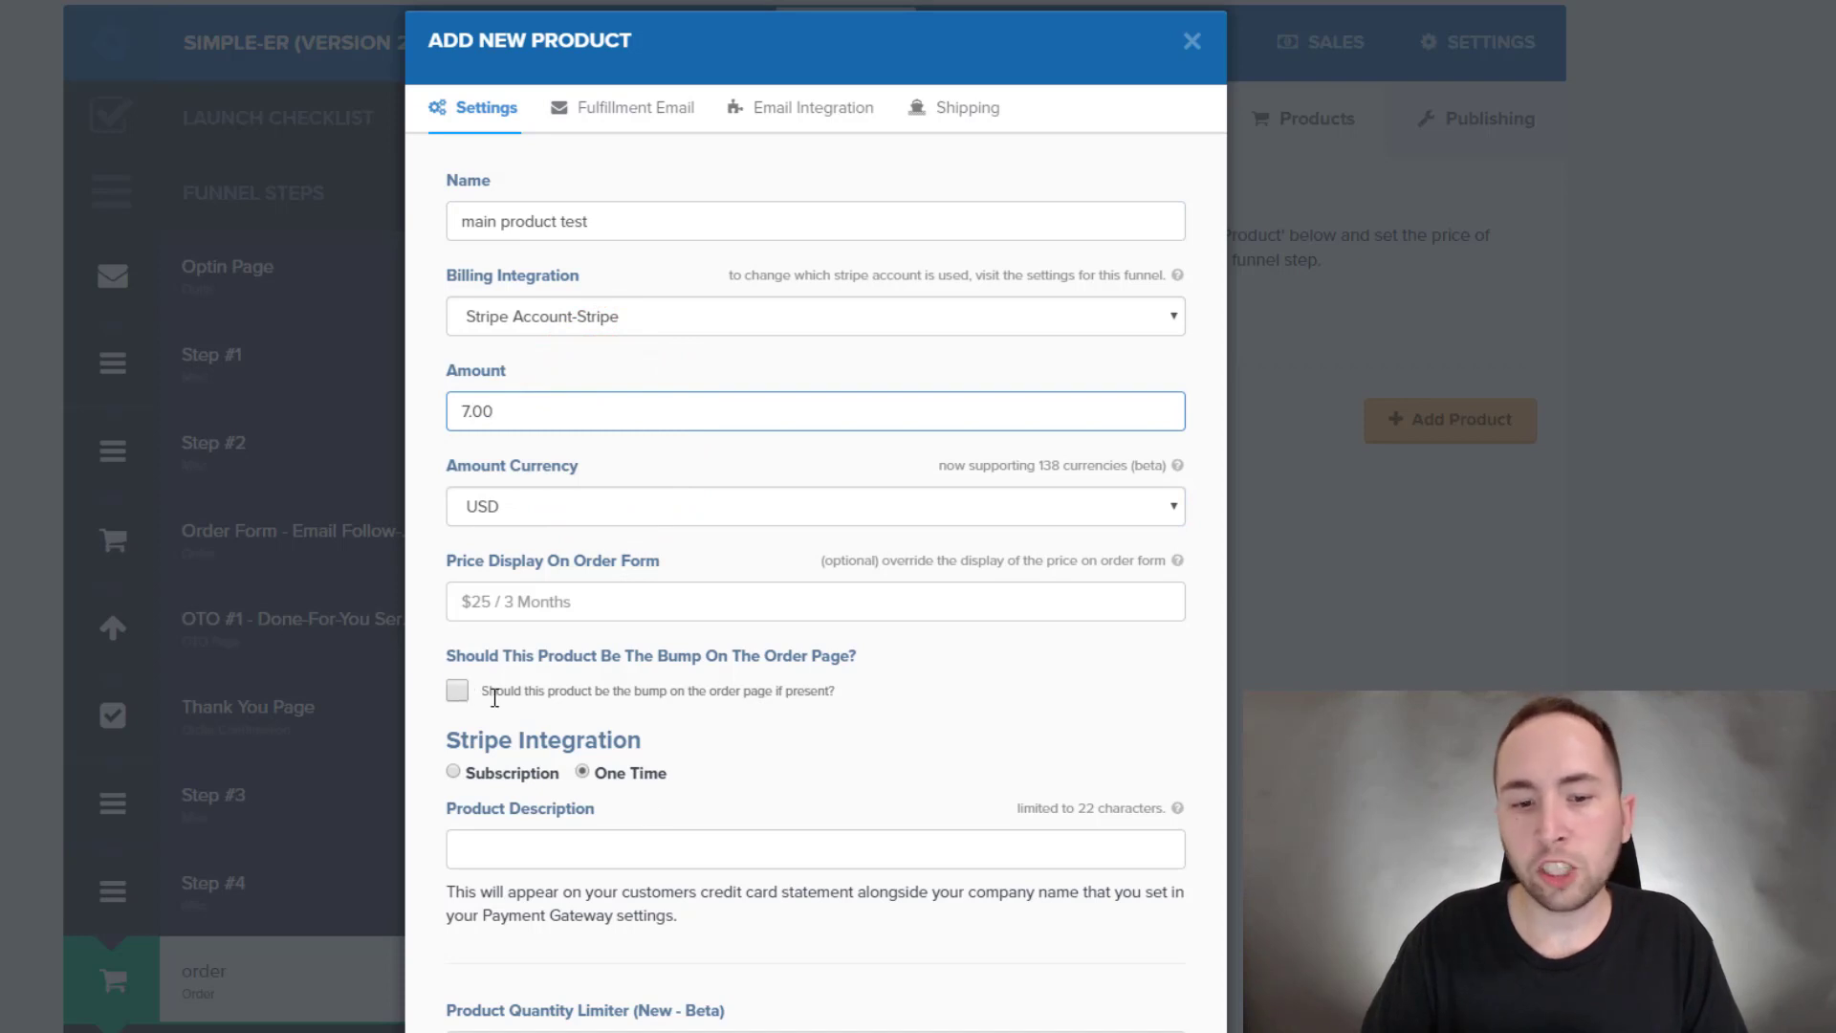
left_click(497, 697)
Step: Finish the form and create main product test as a one-time $7.00 product
left_click(837, 709)
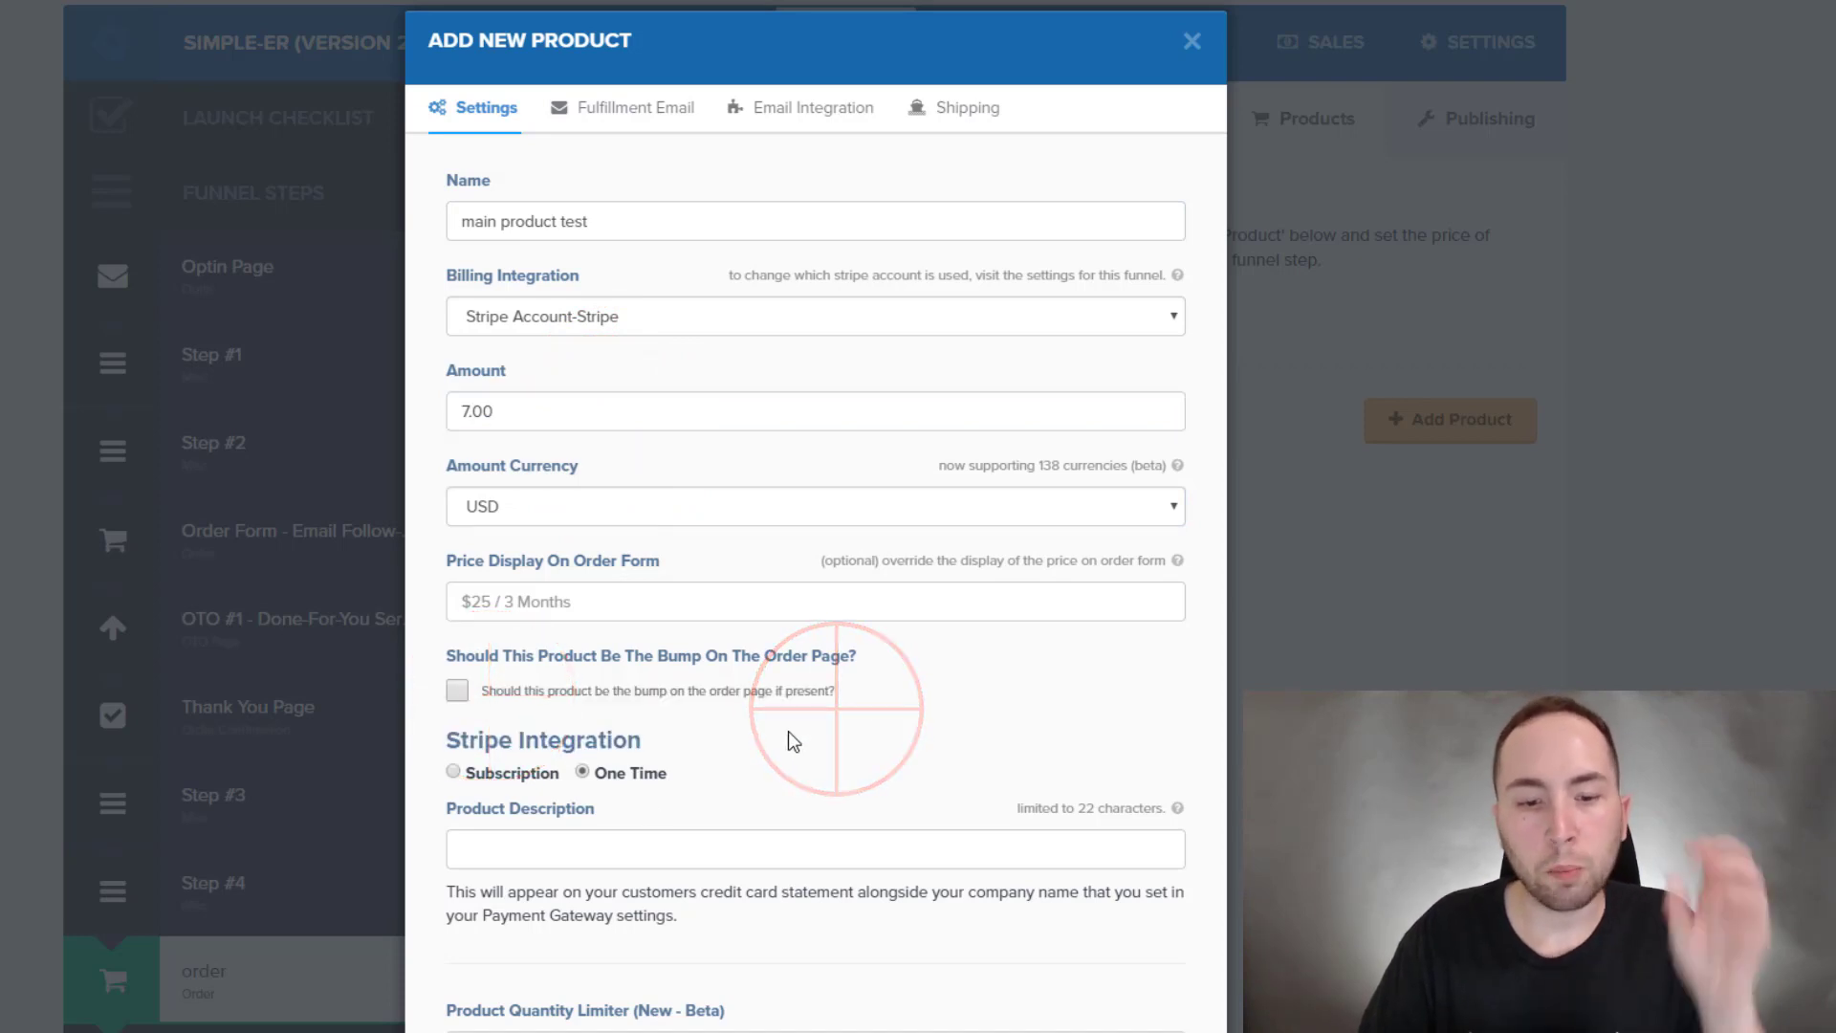
left_click(716, 864)
left_click(554, 837)
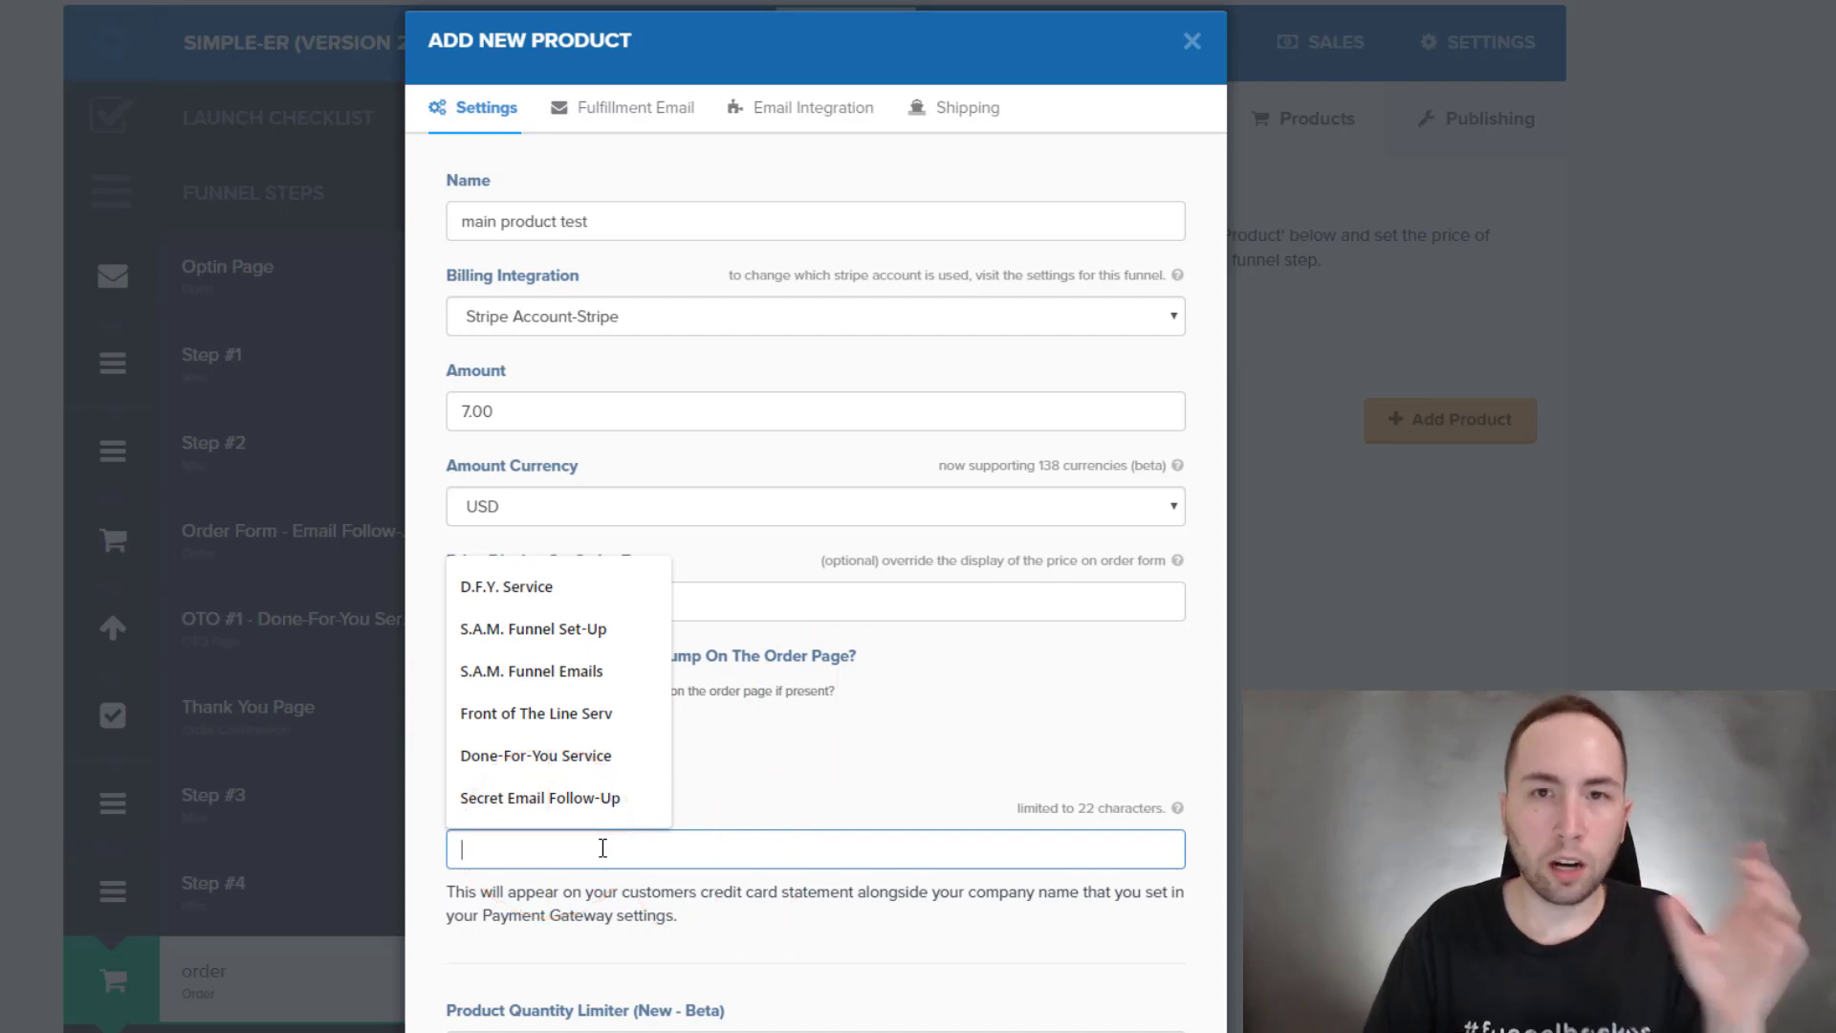
left_click(718, 738)
scroll(718, 737, "down", 4)
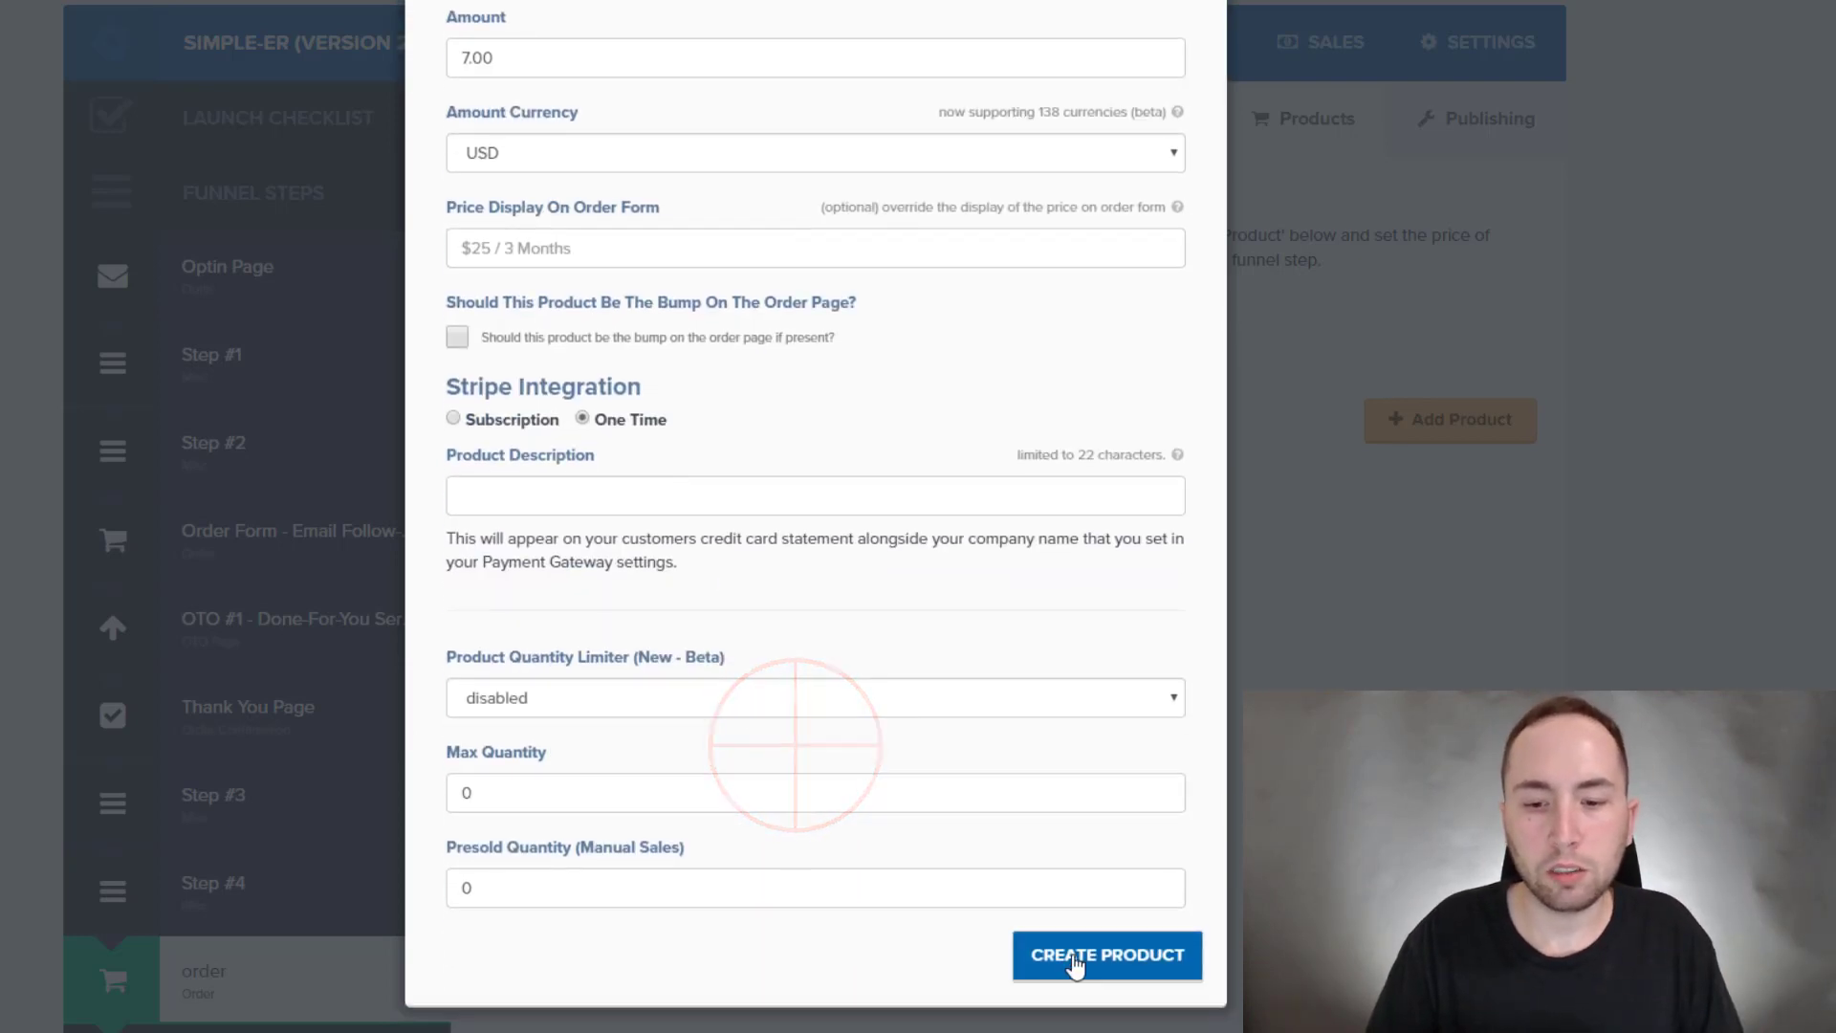
left_click(1080, 913)
Step: Create product 'test bump' at 17.00, marked as the order page bump
left_click(1444, 490)
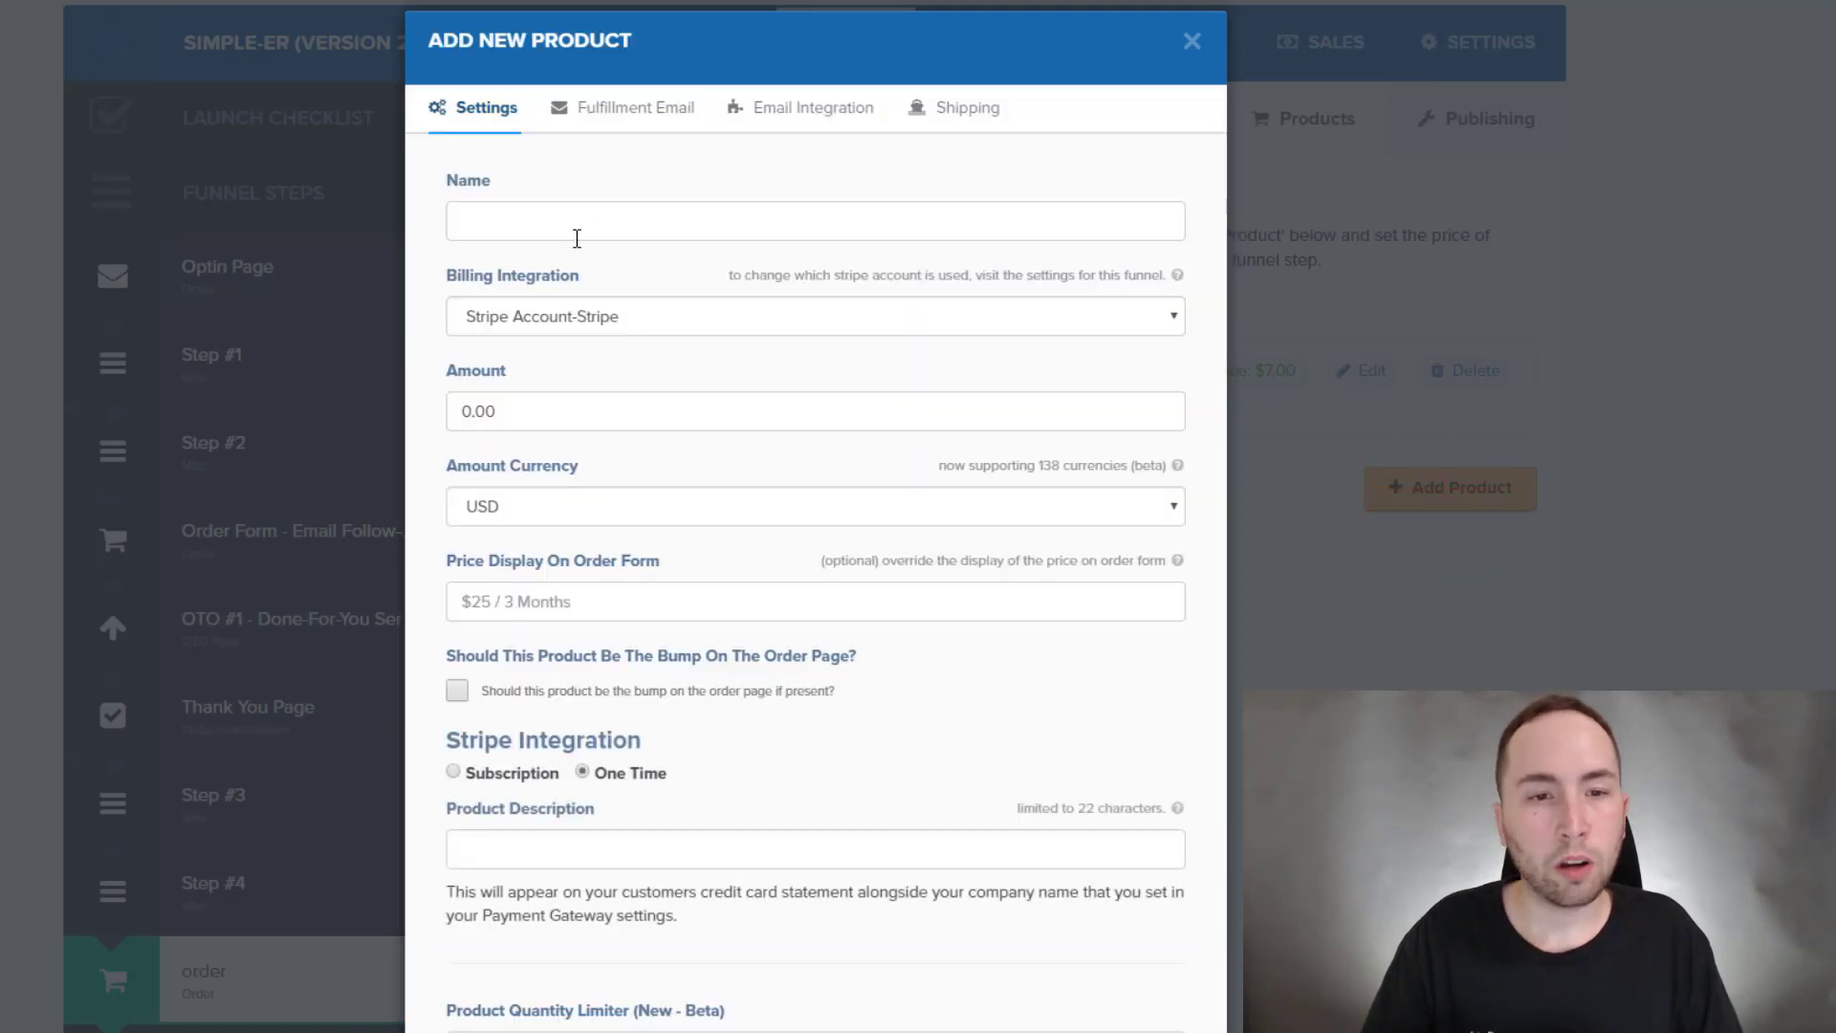
left_click(575, 229)
type("test b")
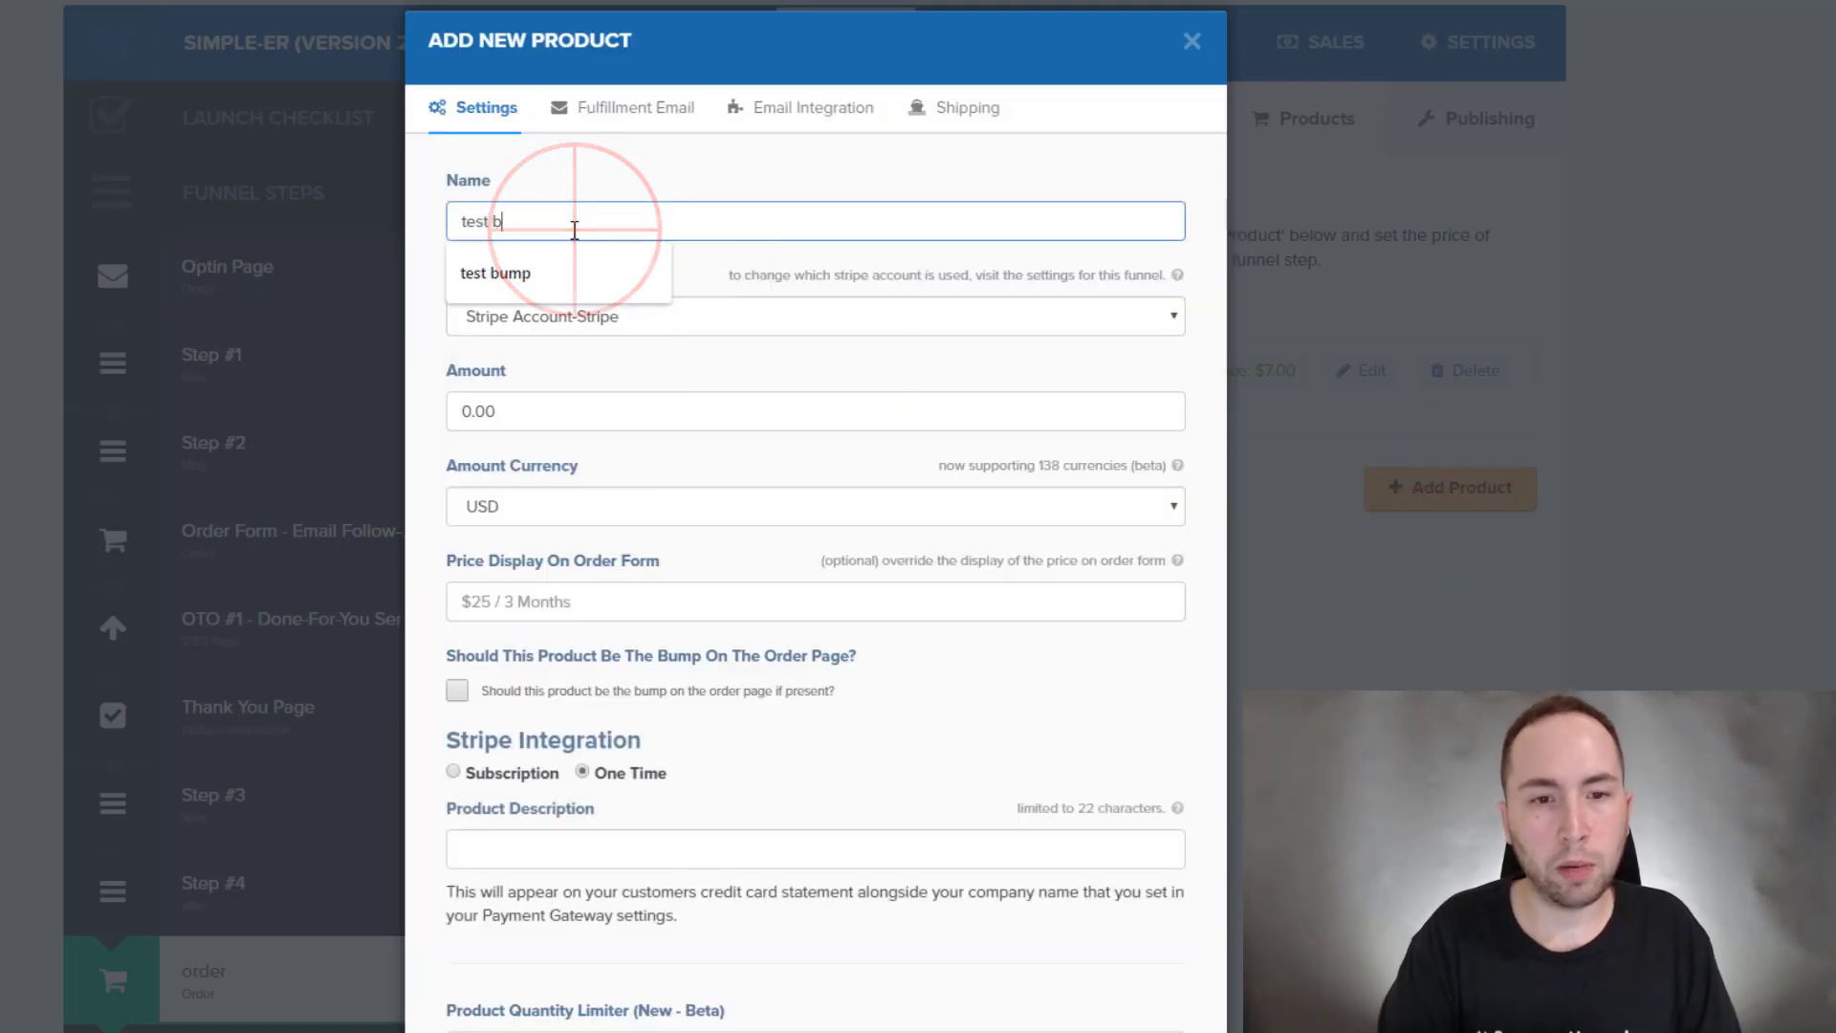
type("ump")
left_click(527, 411)
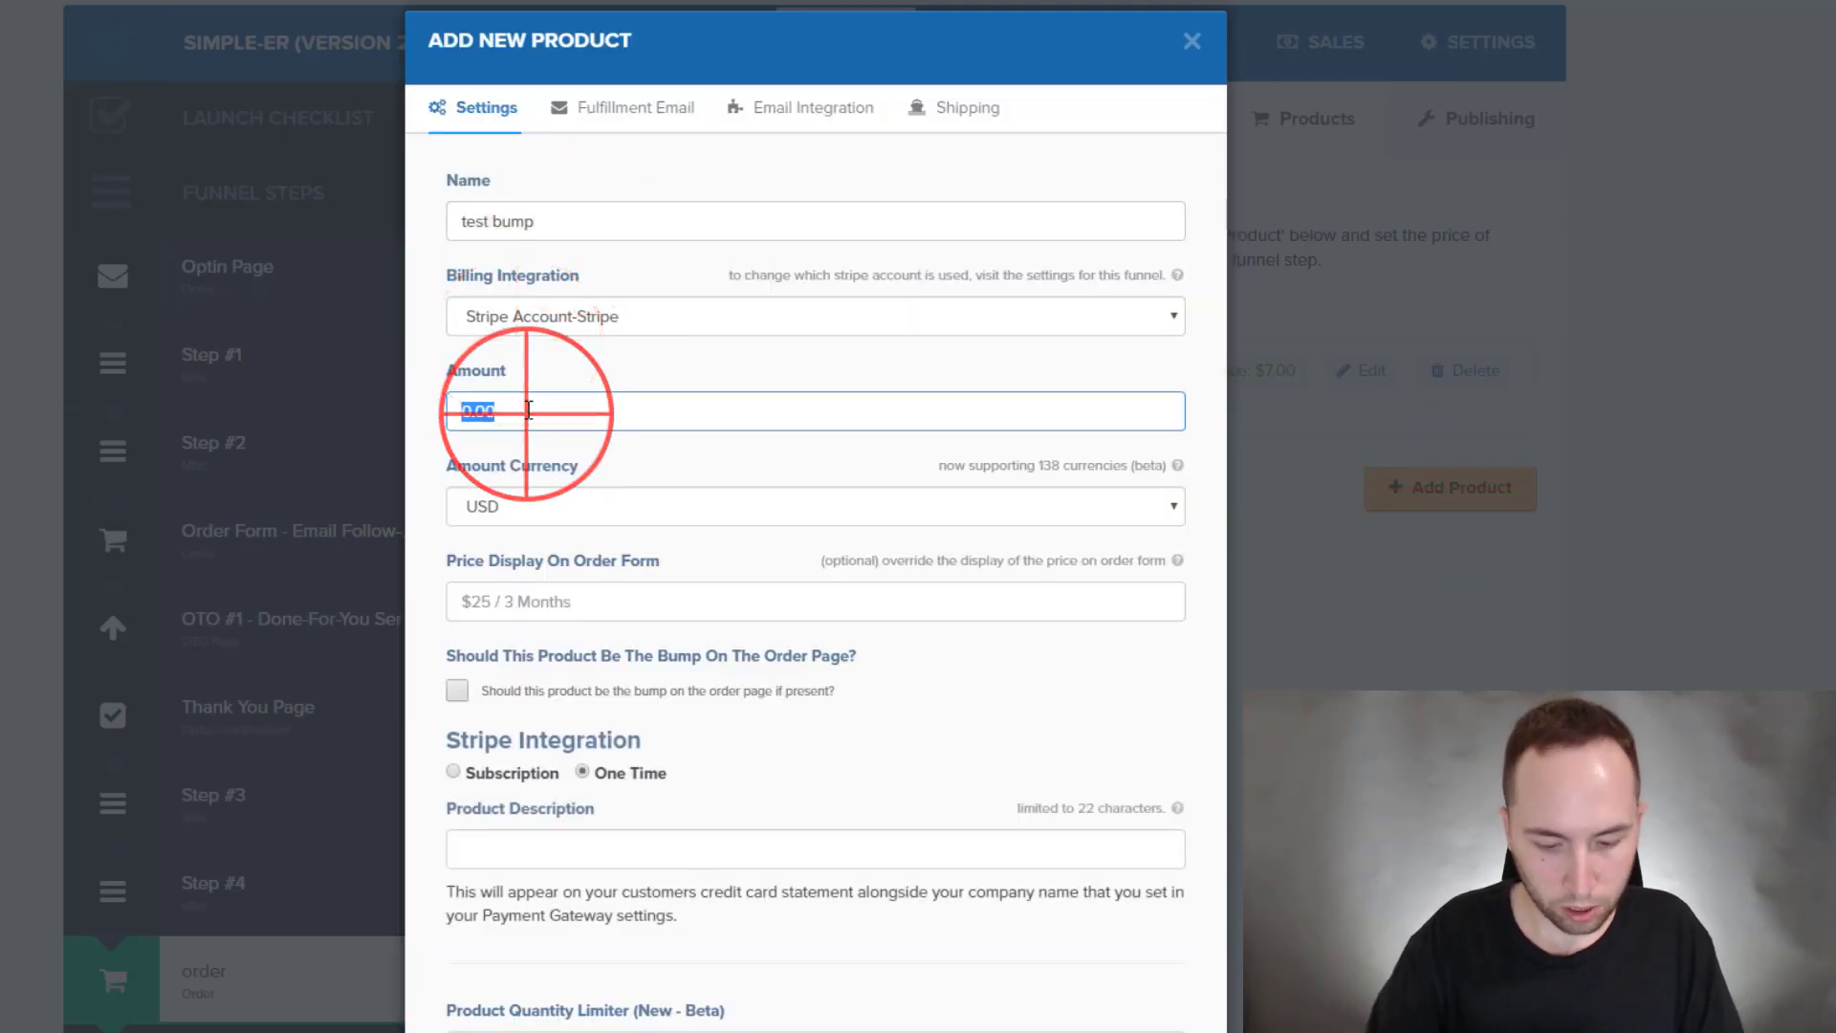
type("17.00")
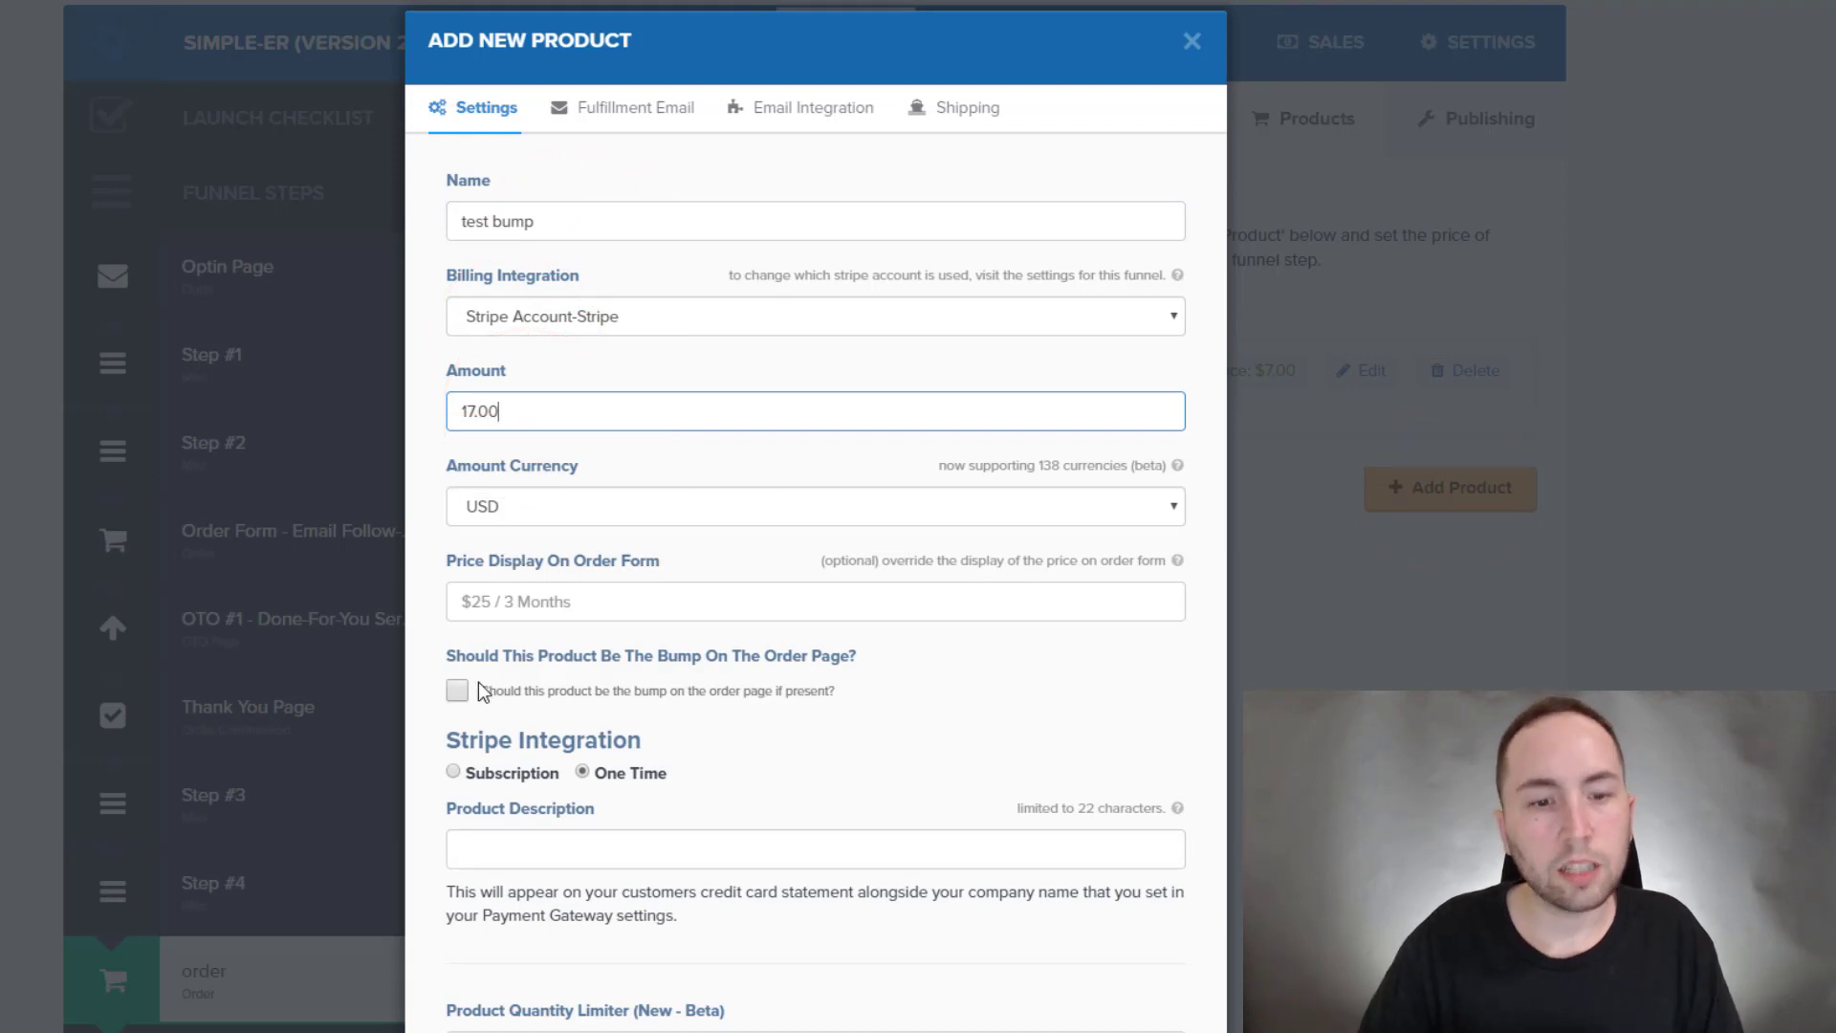
left_click(463, 689)
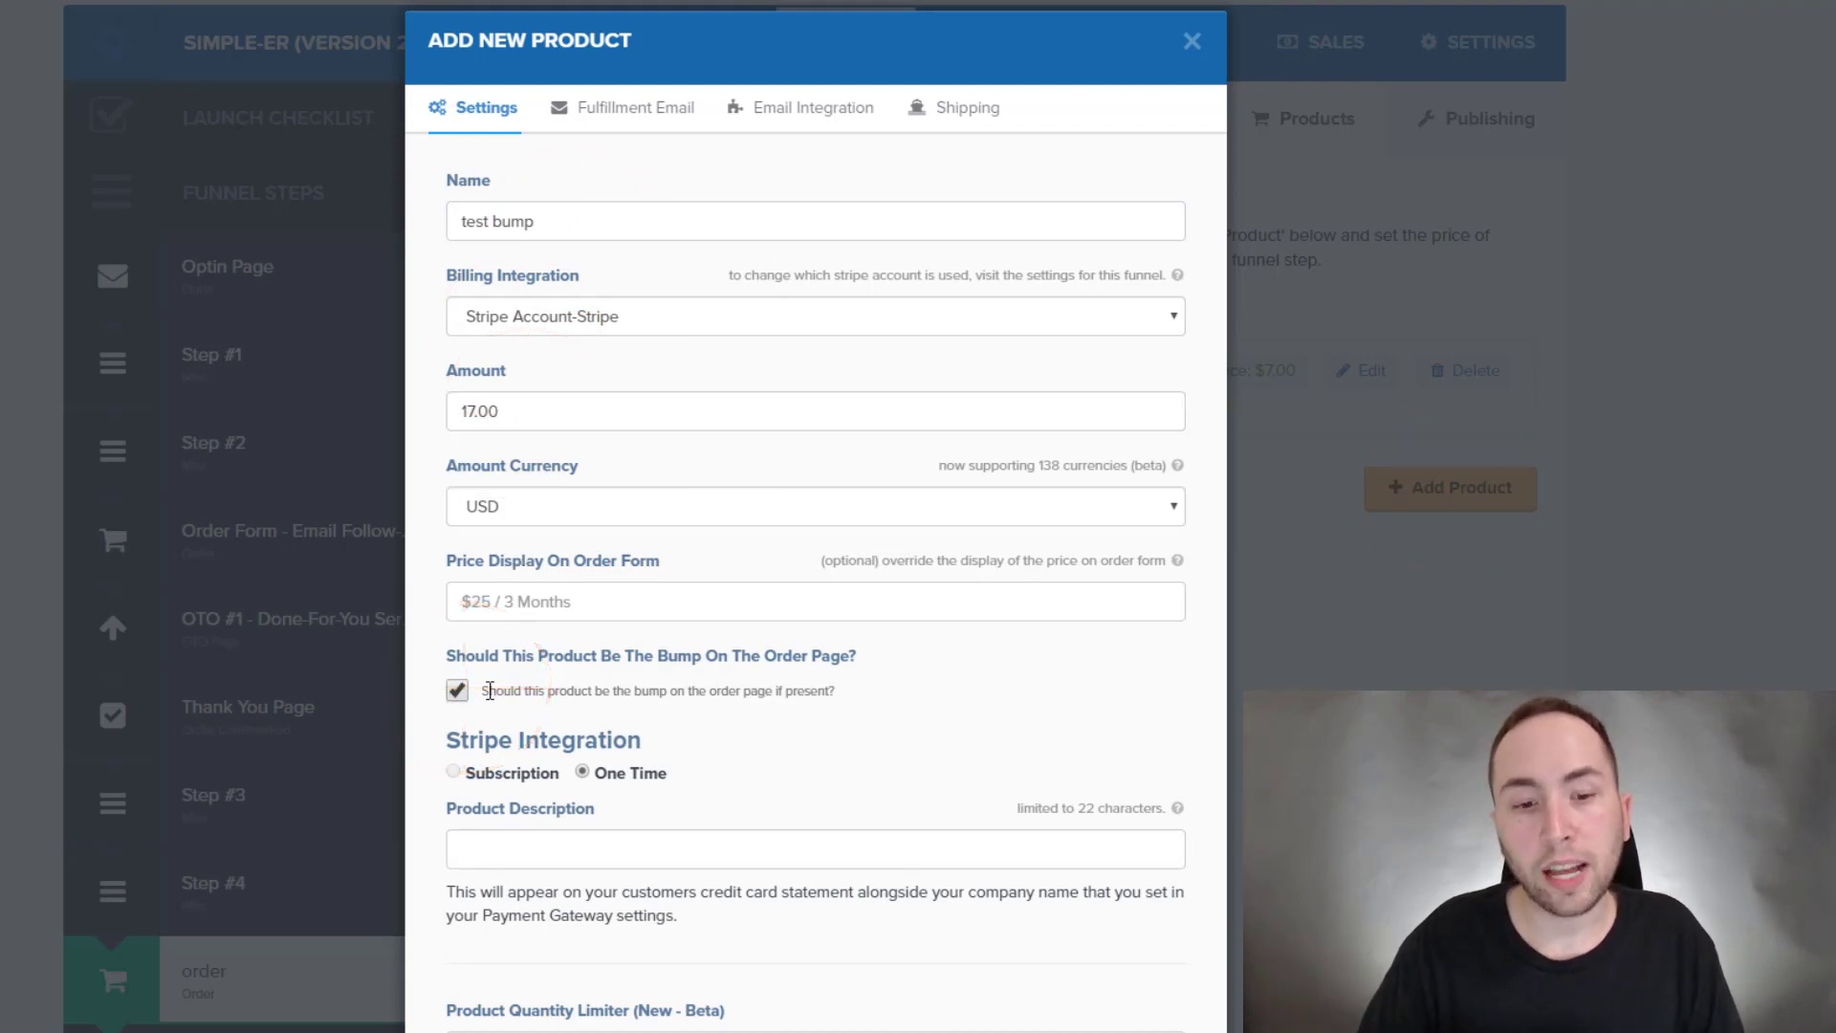
left_click_drag(483, 692, 786, 690)
left_click(852, 695)
scroll(854, 705, "down", 5)
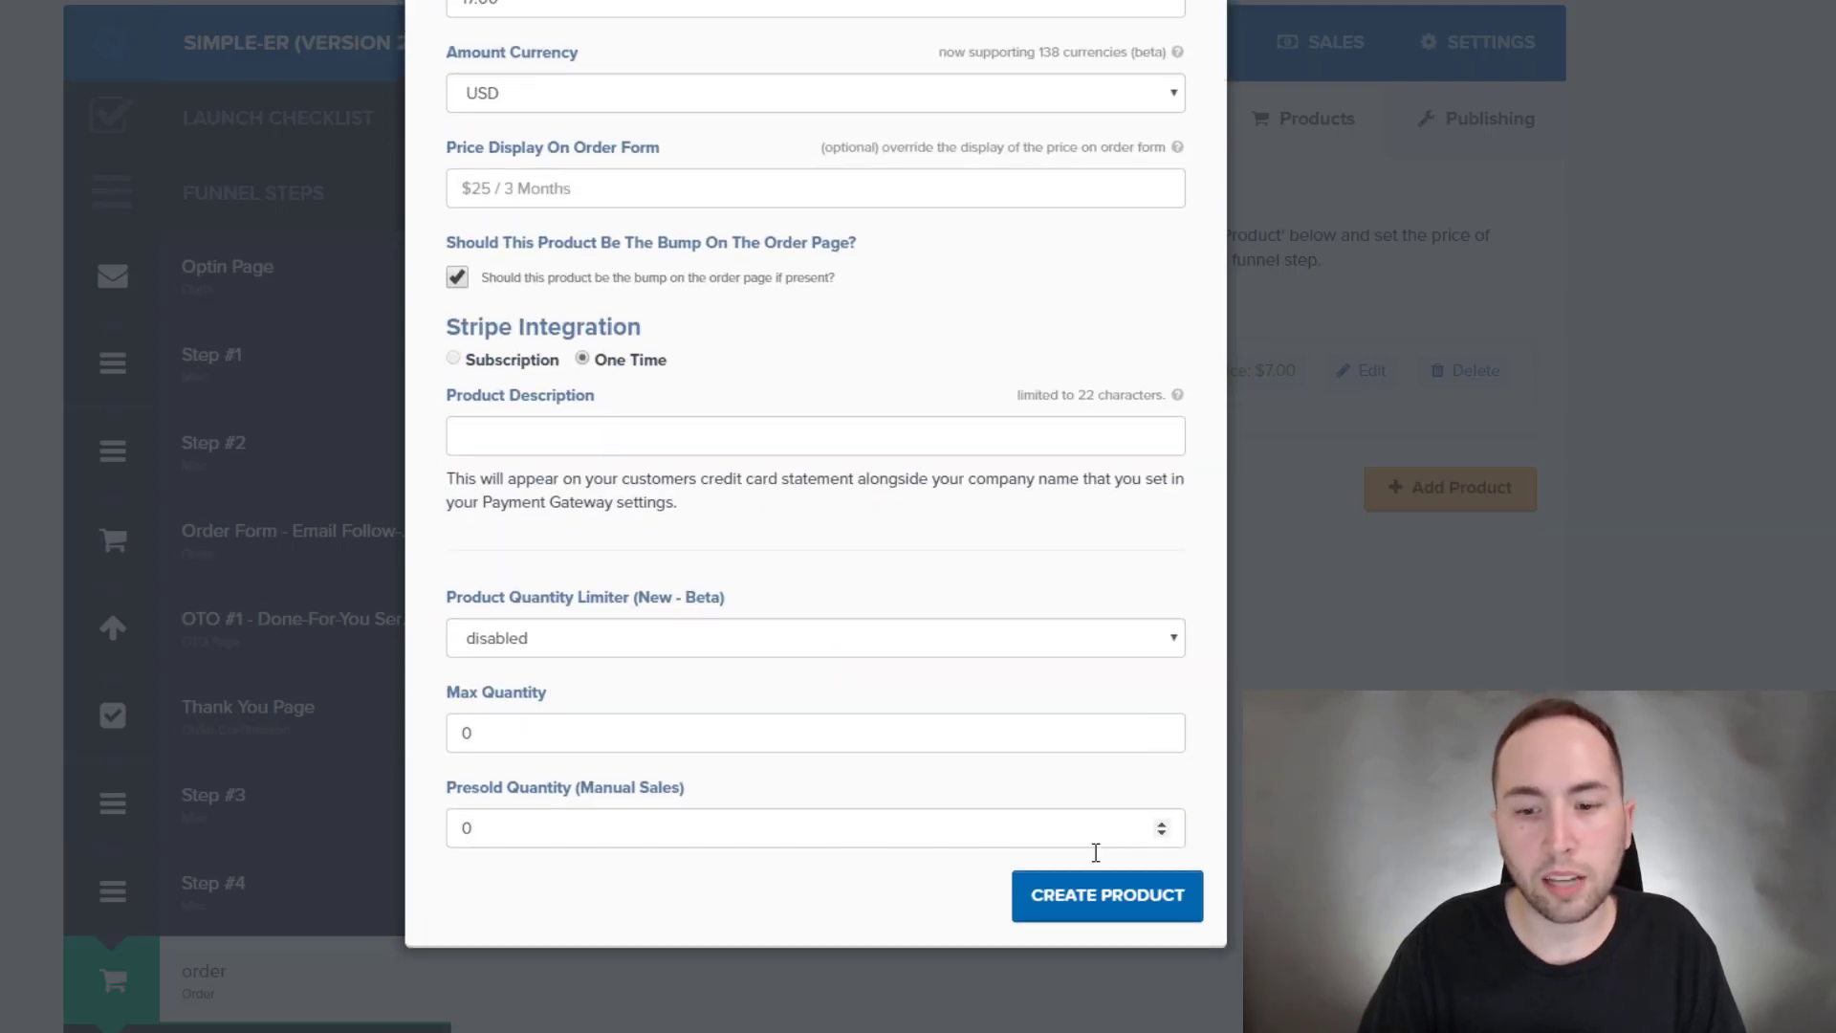
left_click(1104, 891)
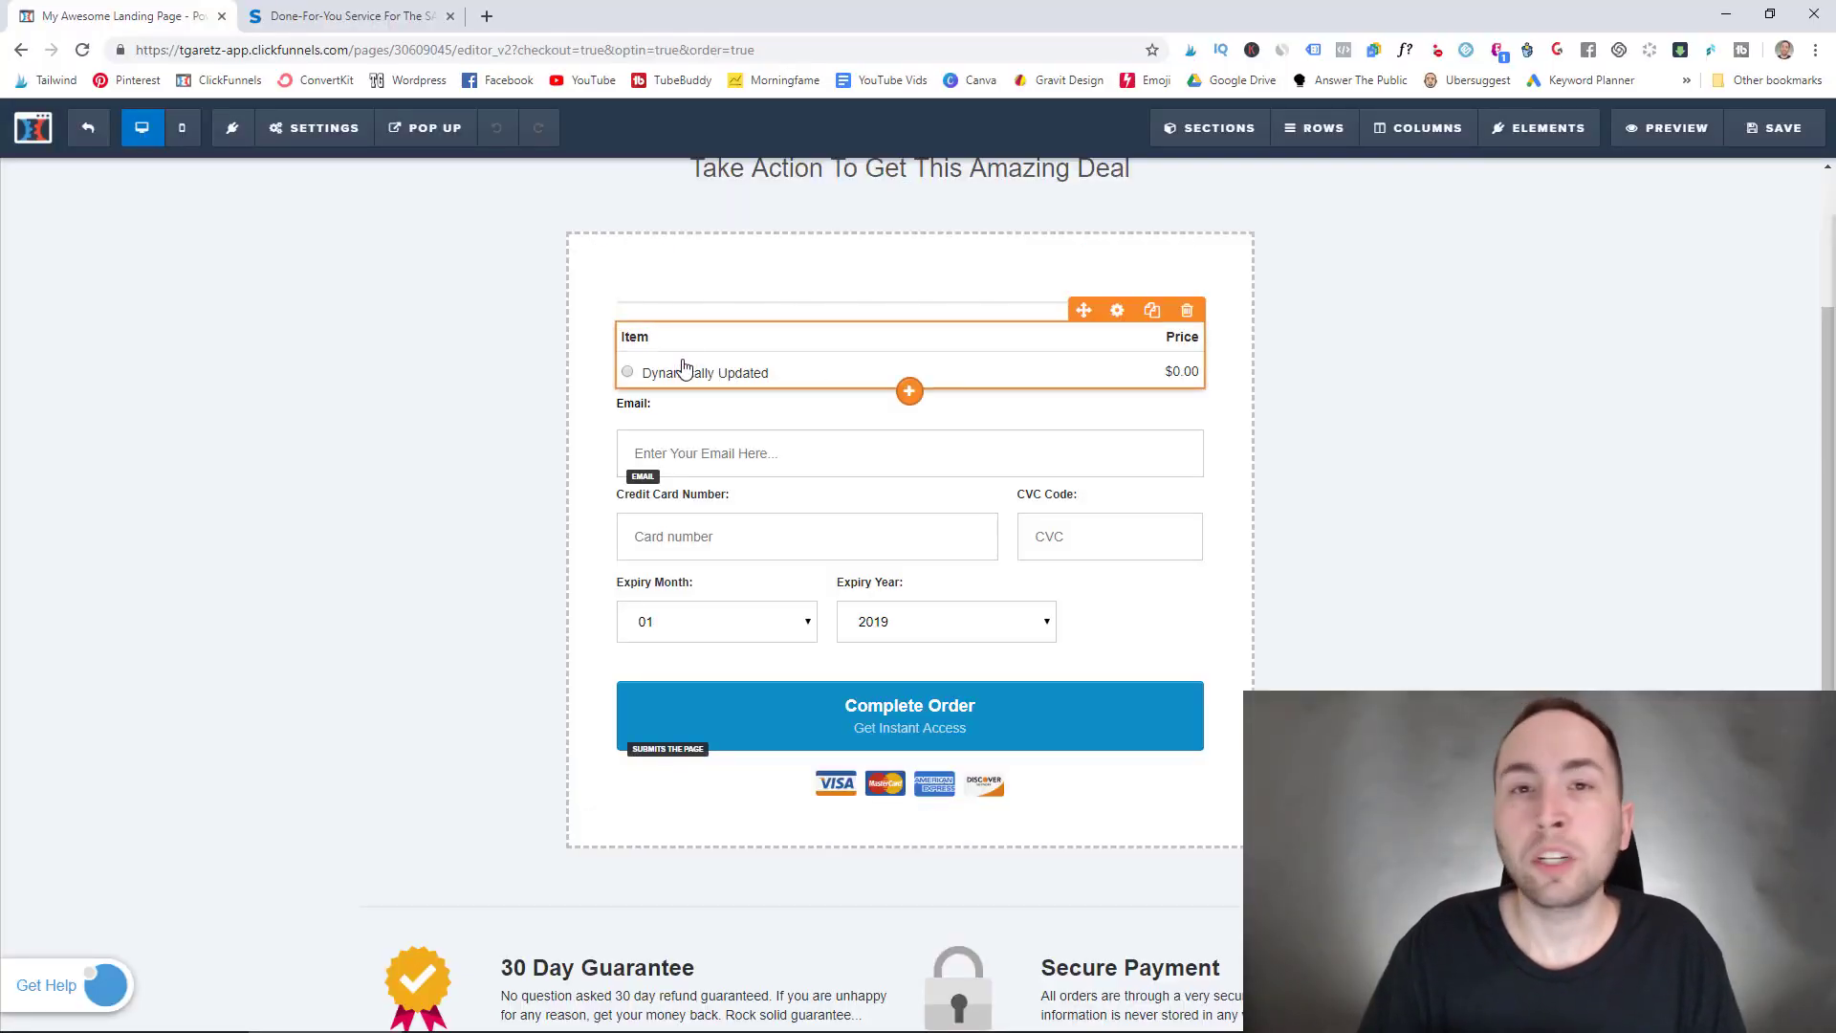
Step: Add an Order Summary element above the Email field of the checkout form
left_click(909, 392)
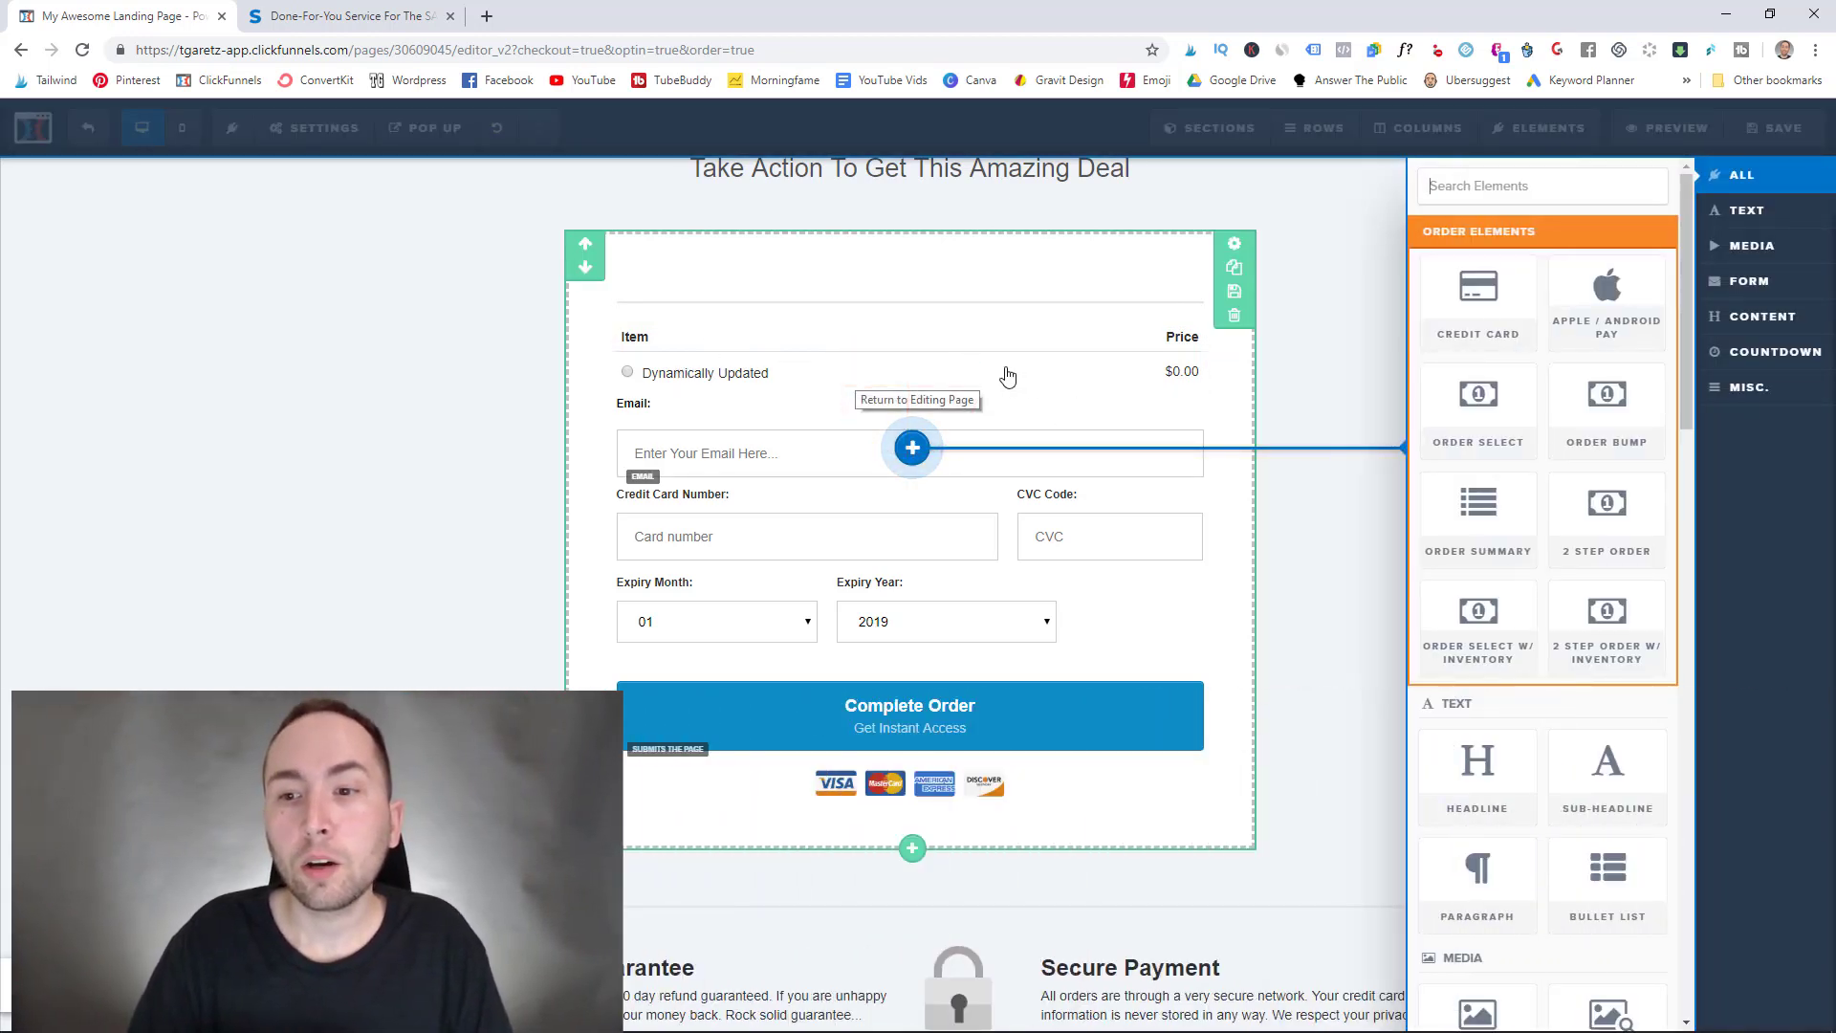
left_click(1449, 511)
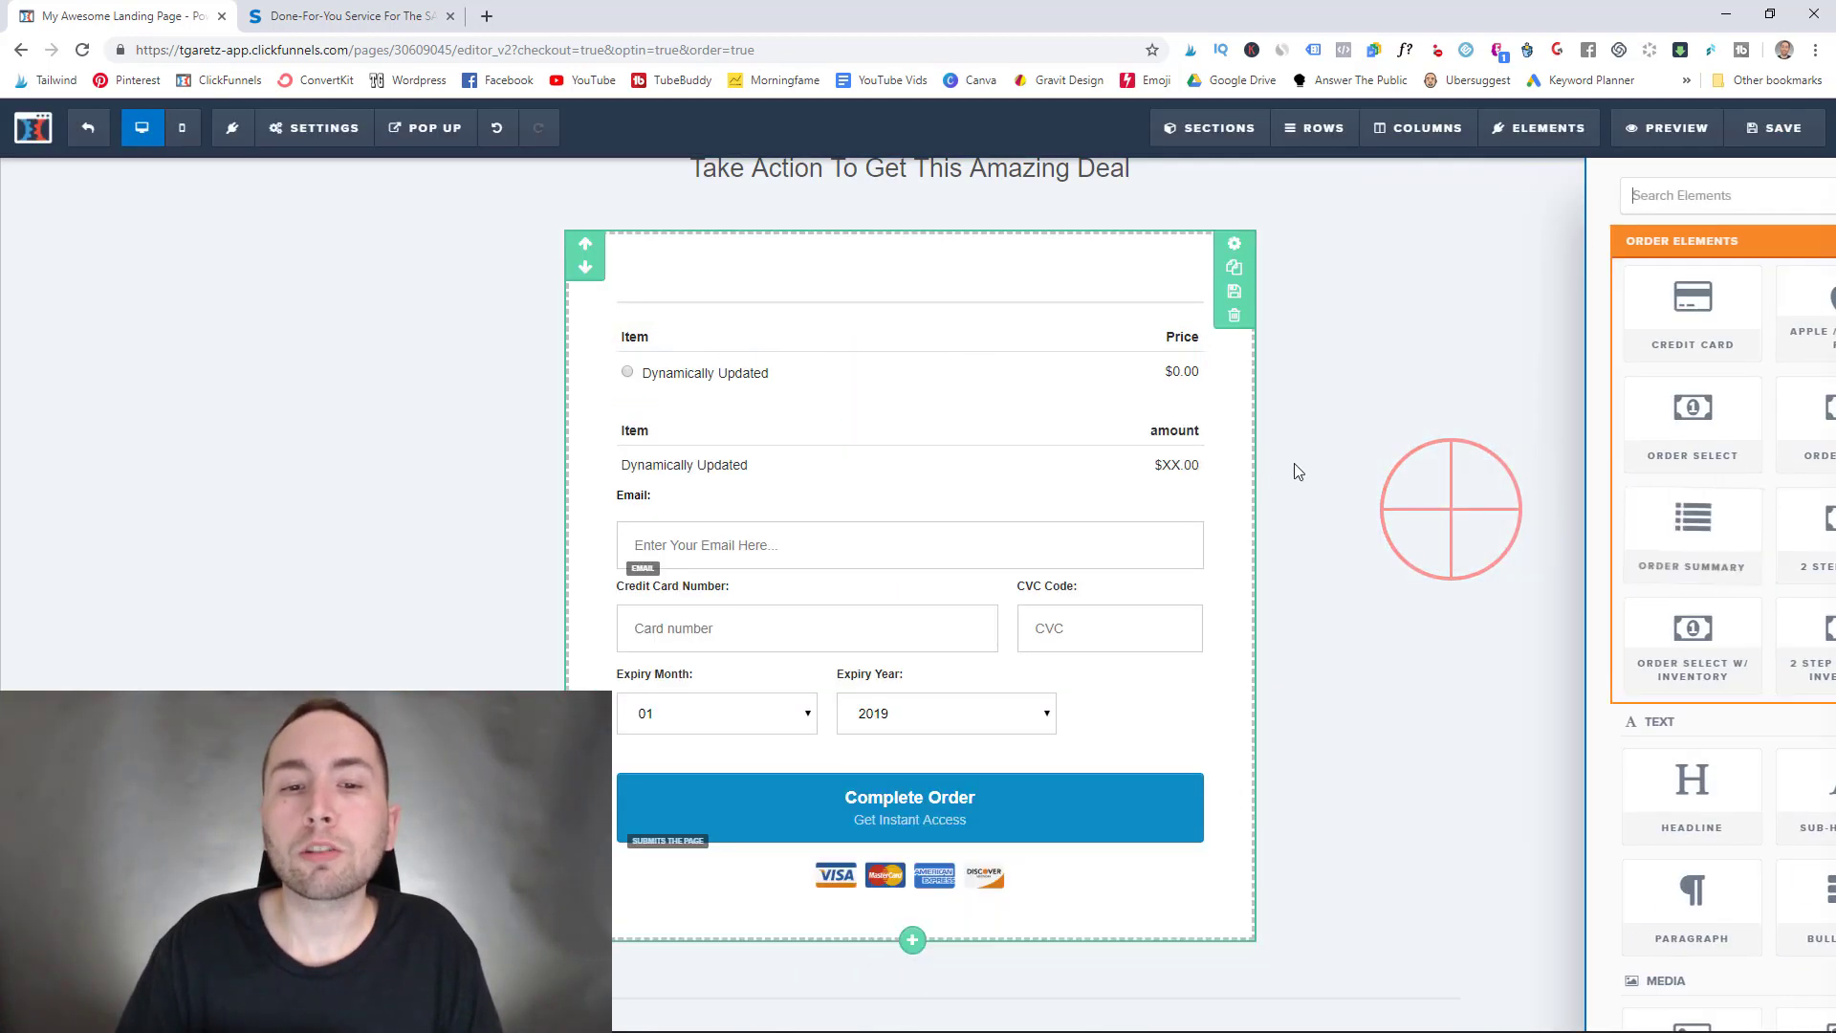
left_click(845, 369)
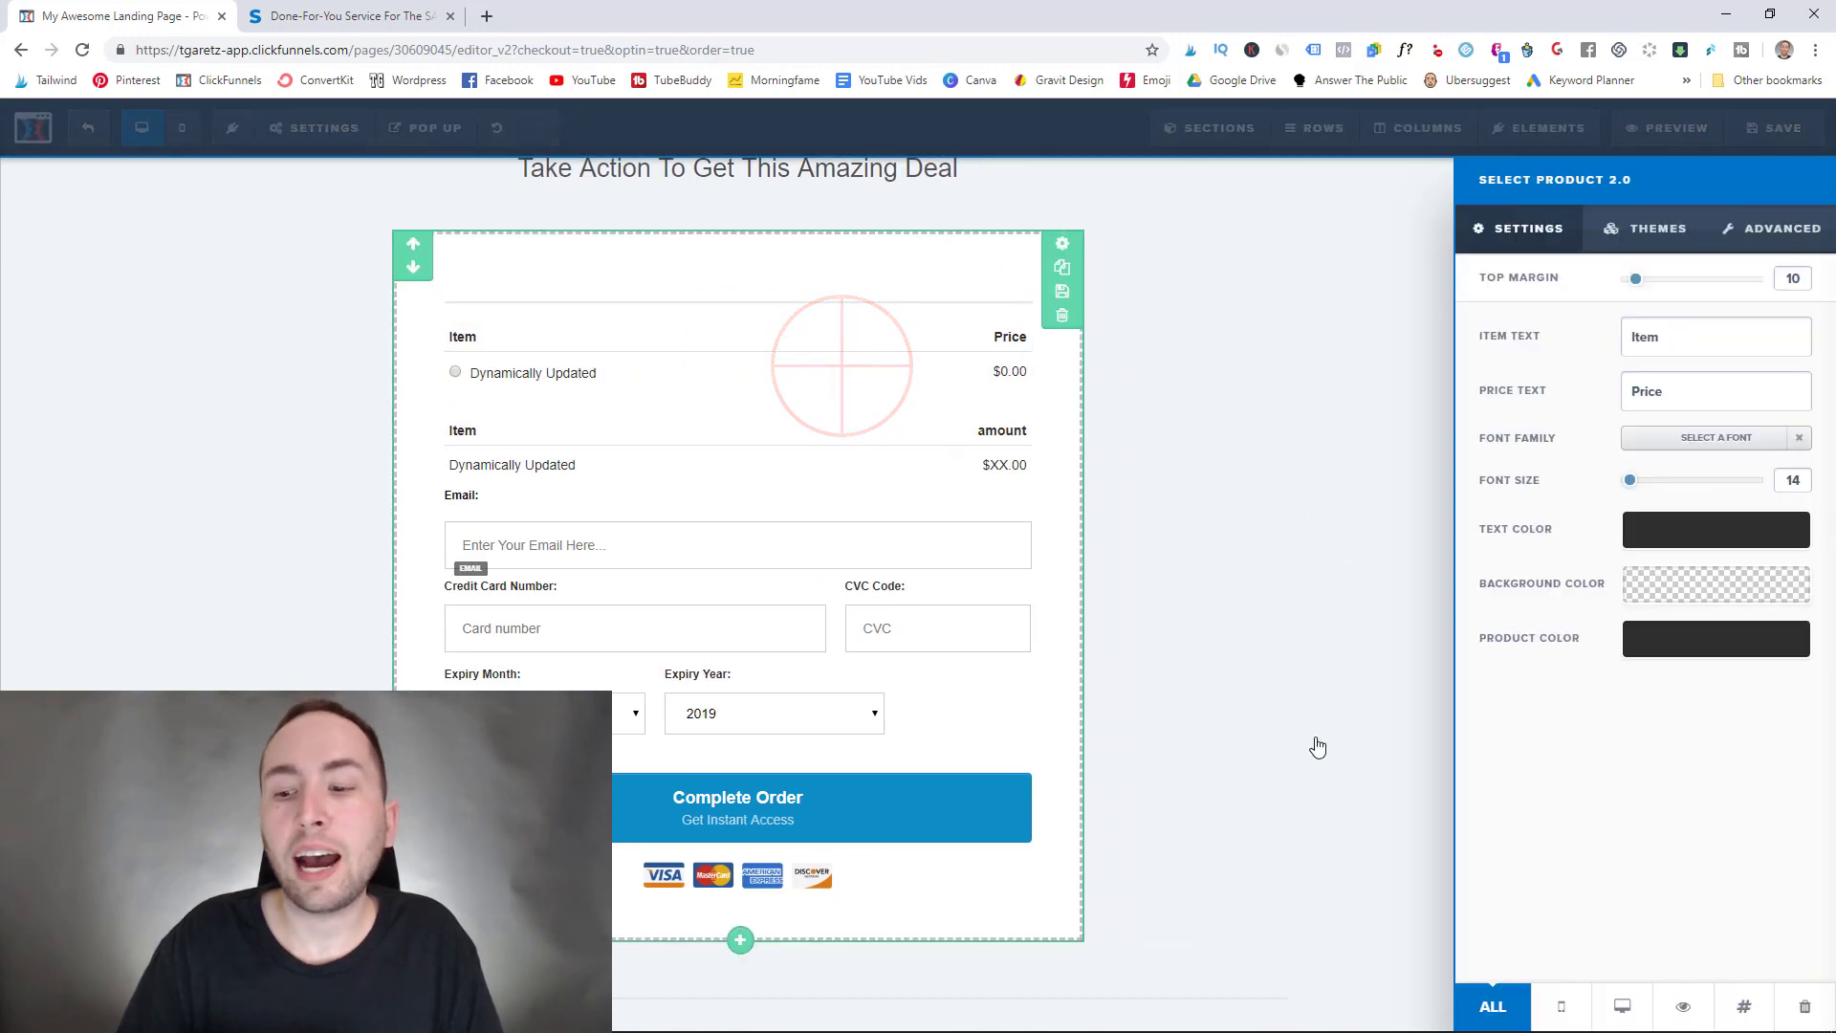
Step: Insert a 'Yes, I will Take It!' order bump above Complete Order and review its settings
left_click(1697, 1022)
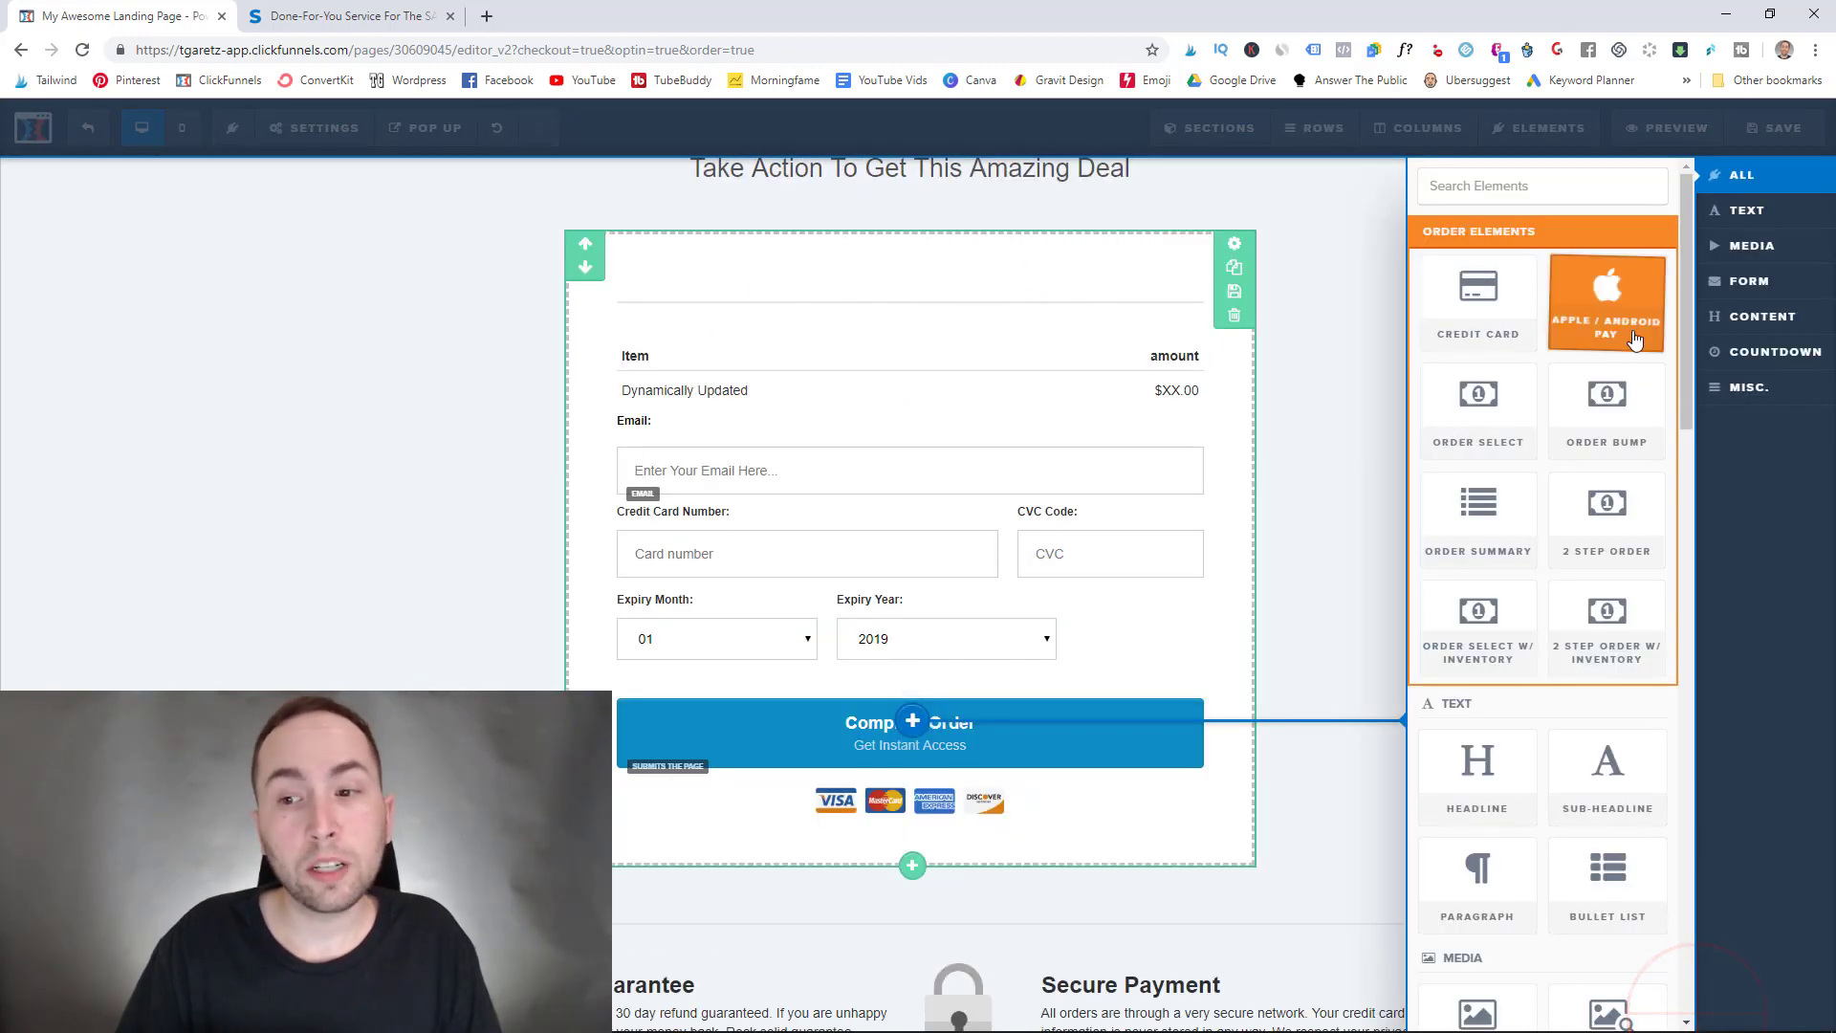
left_click(1623, 406)
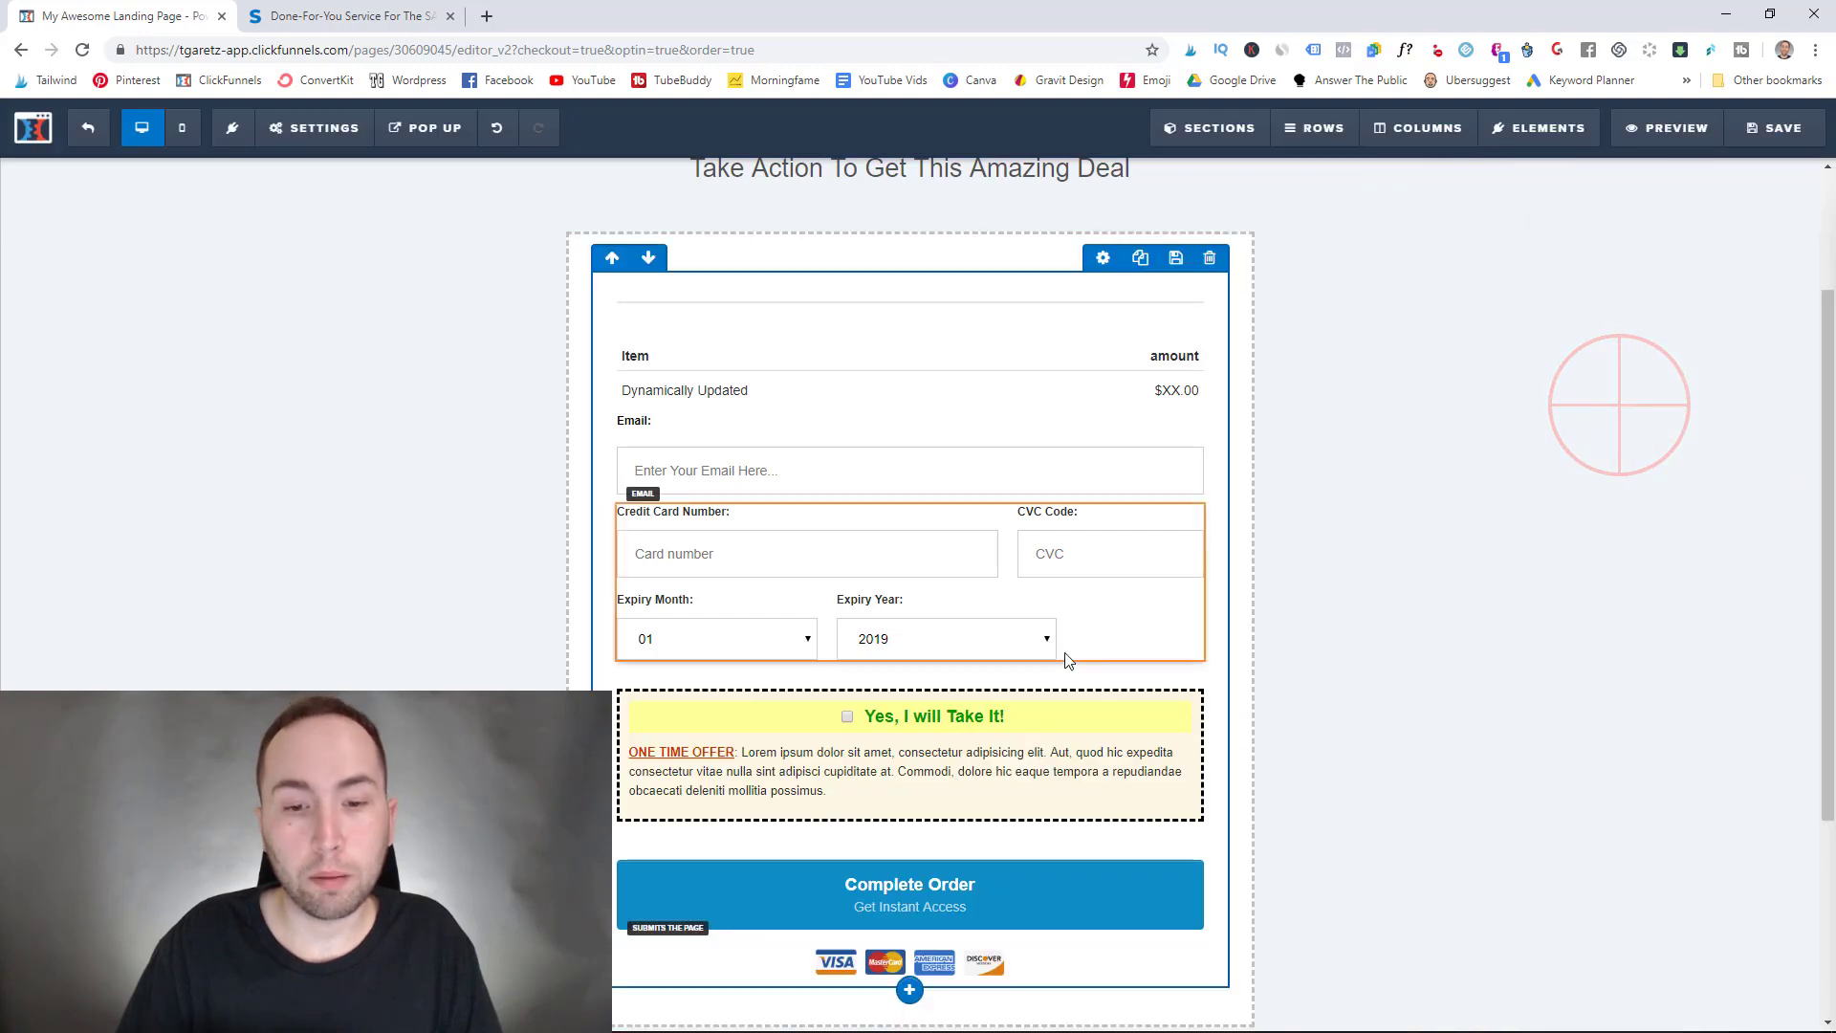
left_click(894, 777)
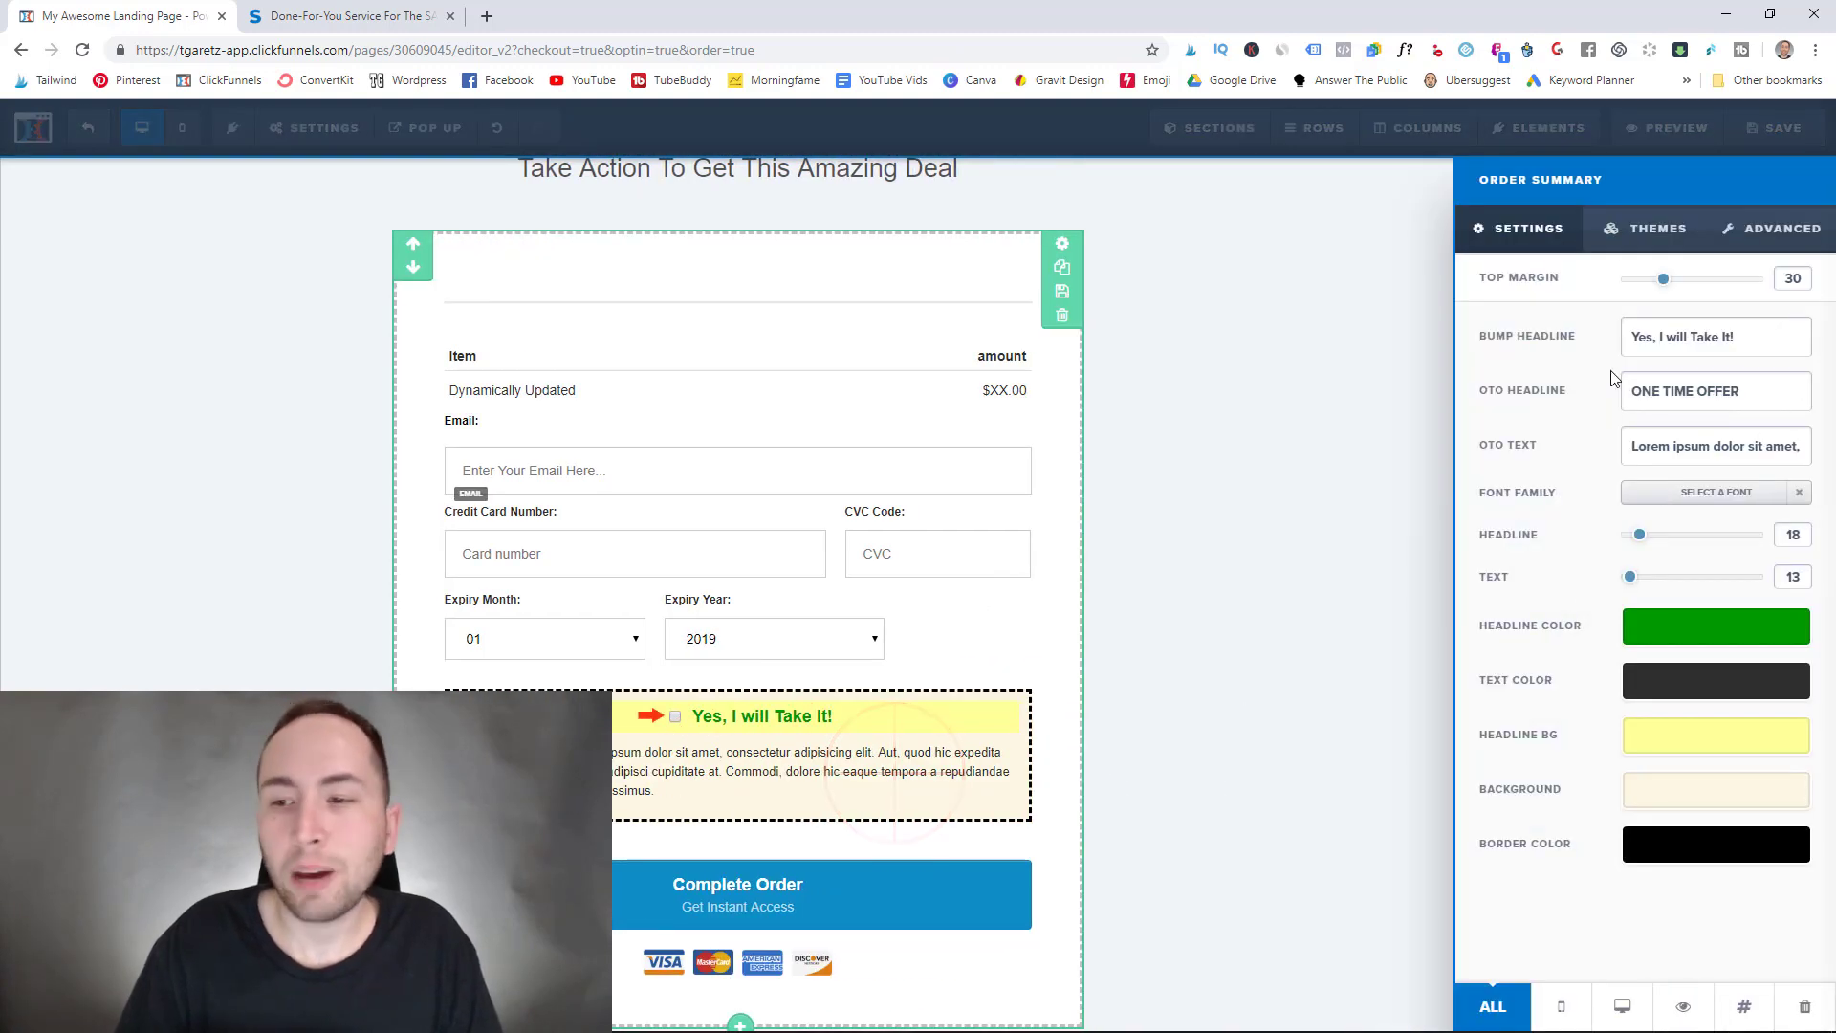
left_click(1106, 688)
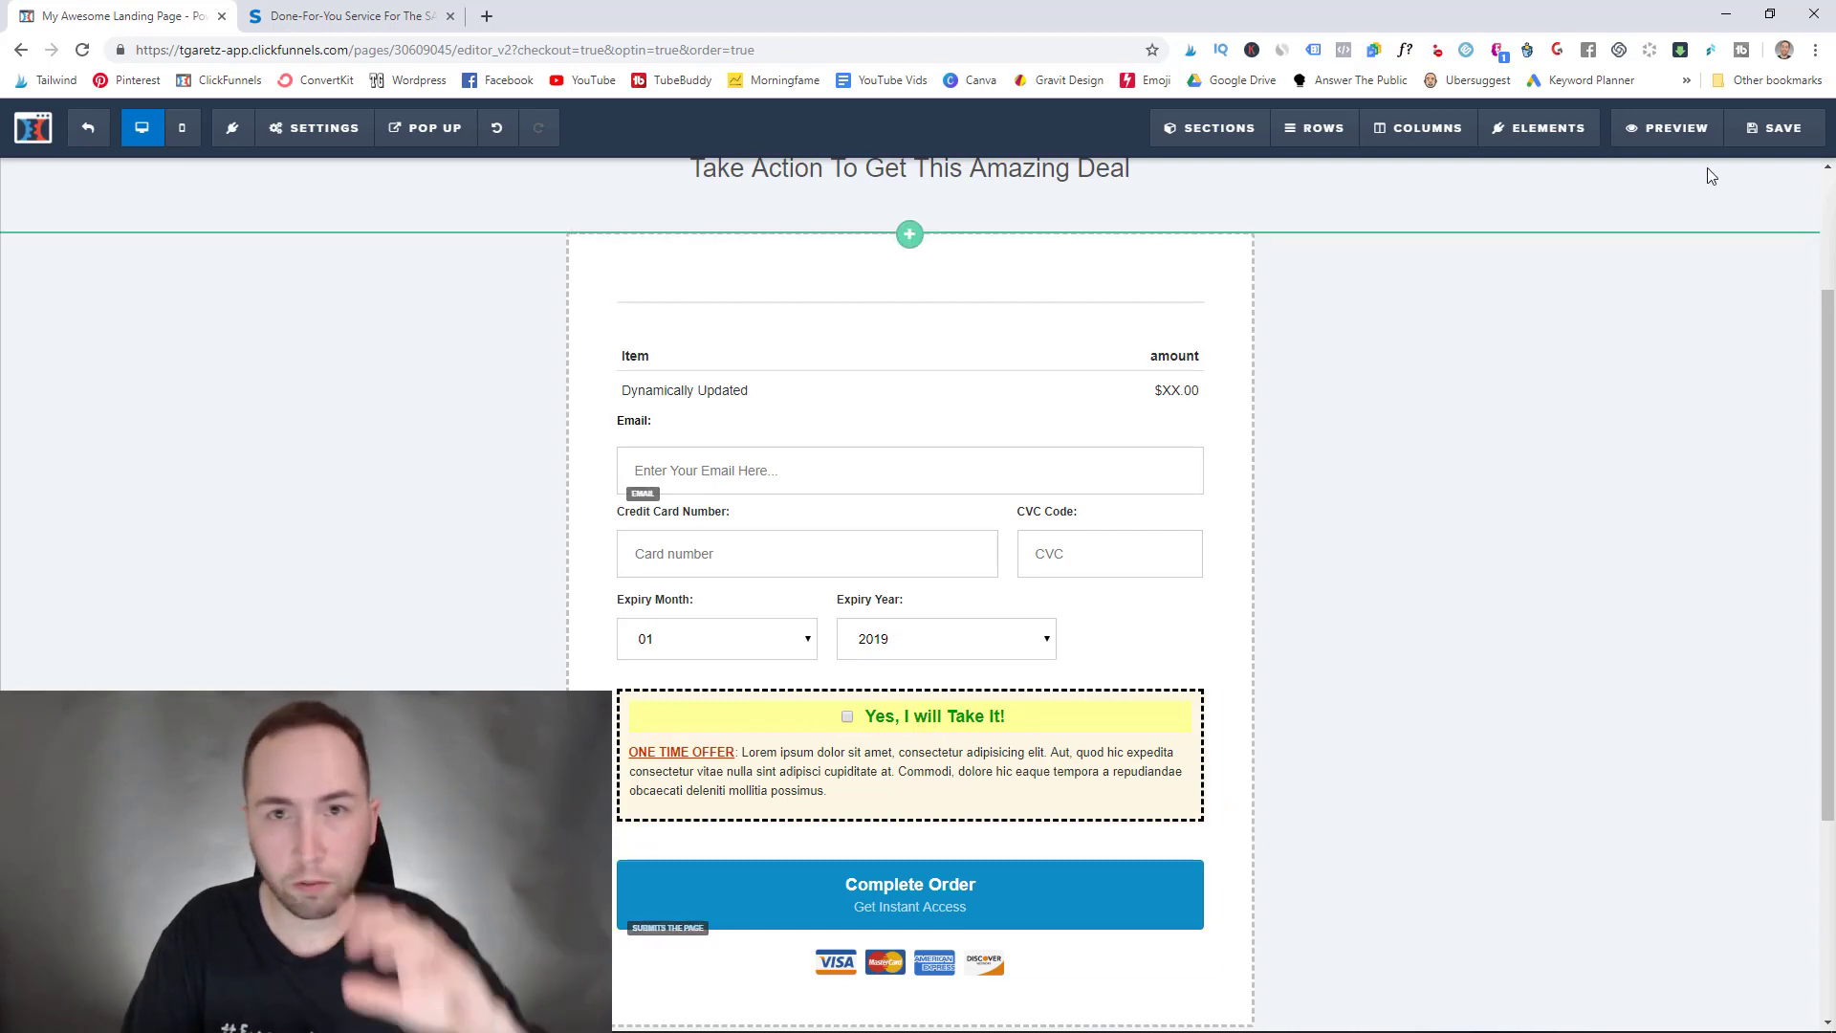
Step: Save and preview the order page, confirming main product test at $7.00 in the summary
left_click(1757, 130)
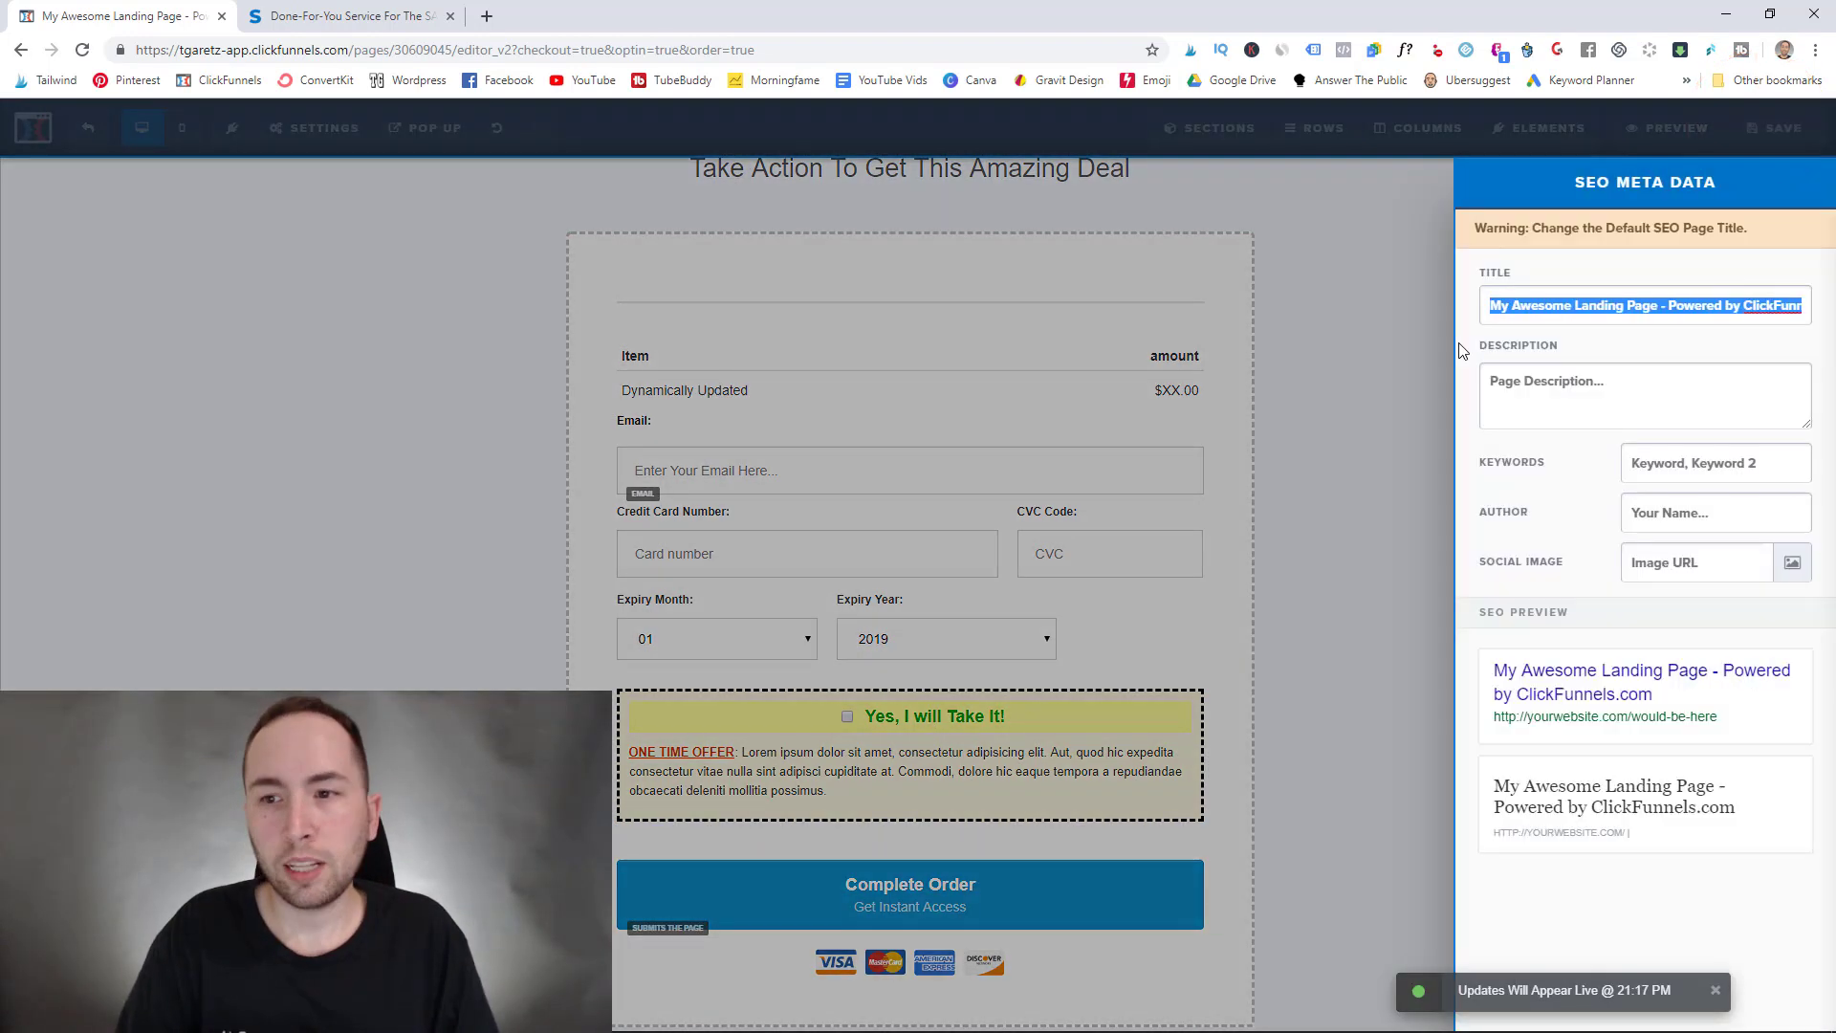
left_click(1434, 340)
left_click(1669, 134)
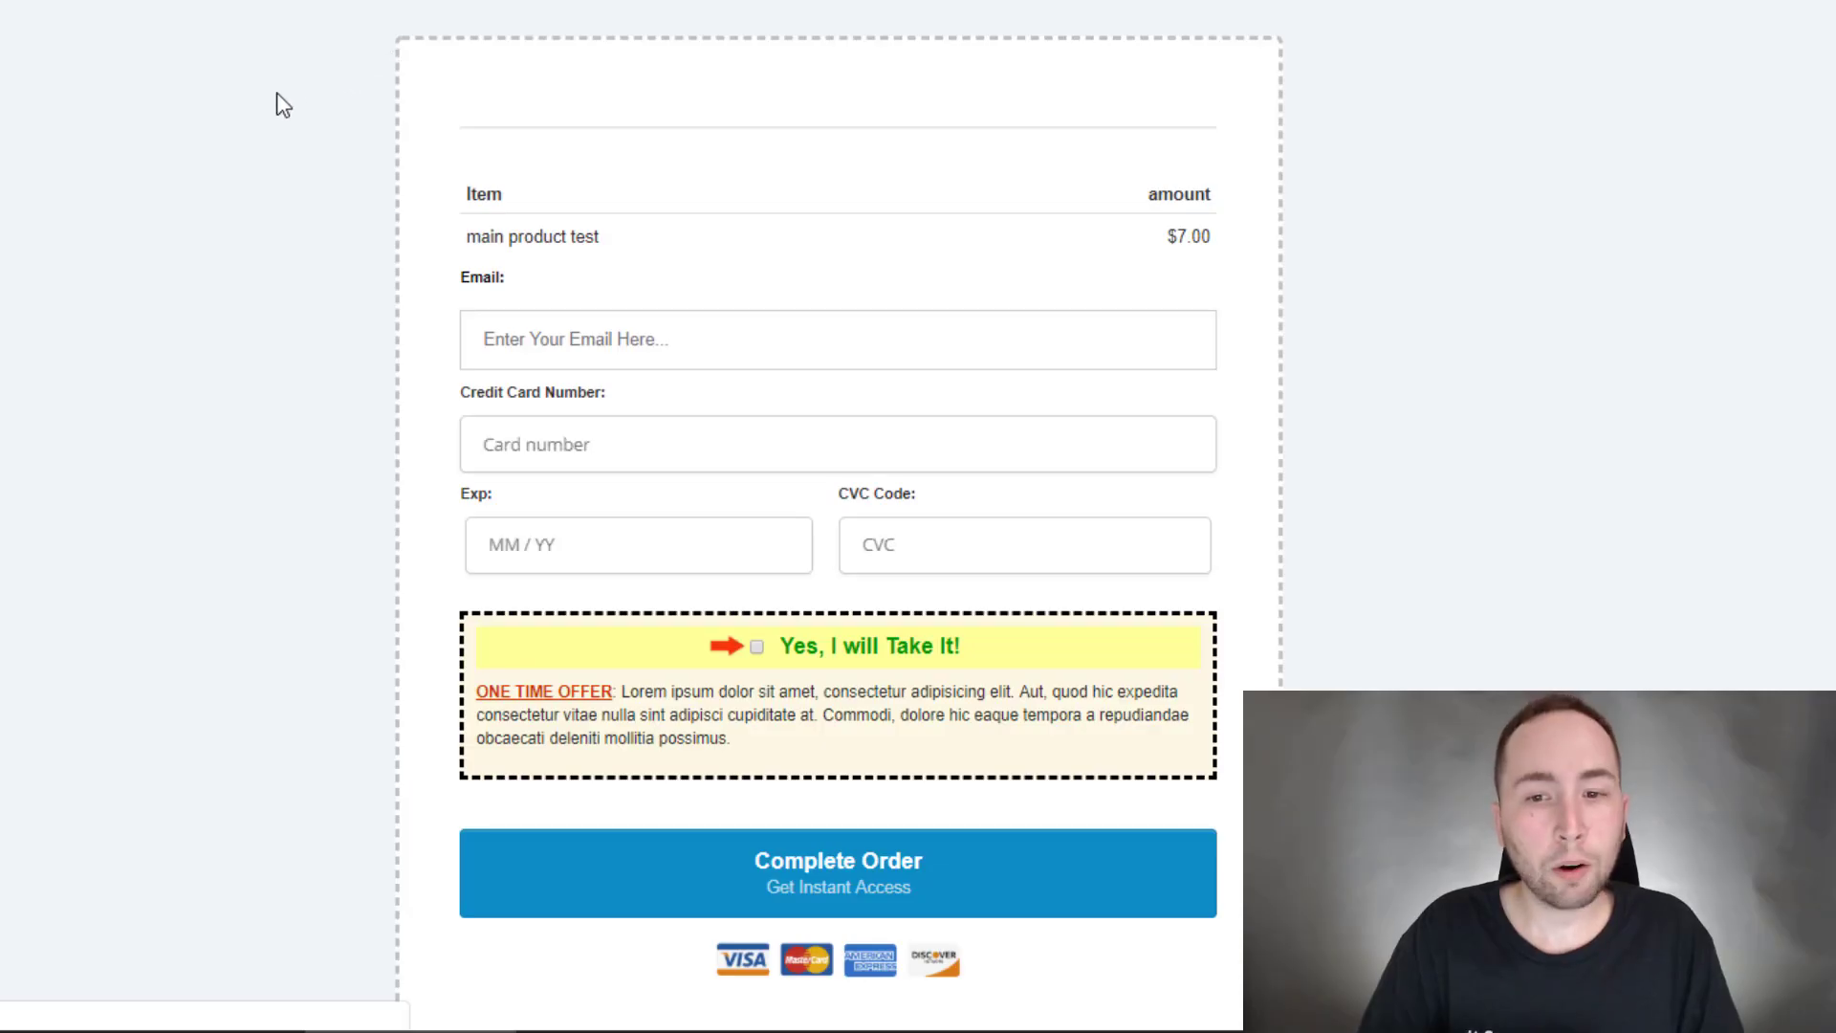
left_click_drag(484, 237, 705, 254)
left_click(701, 248)
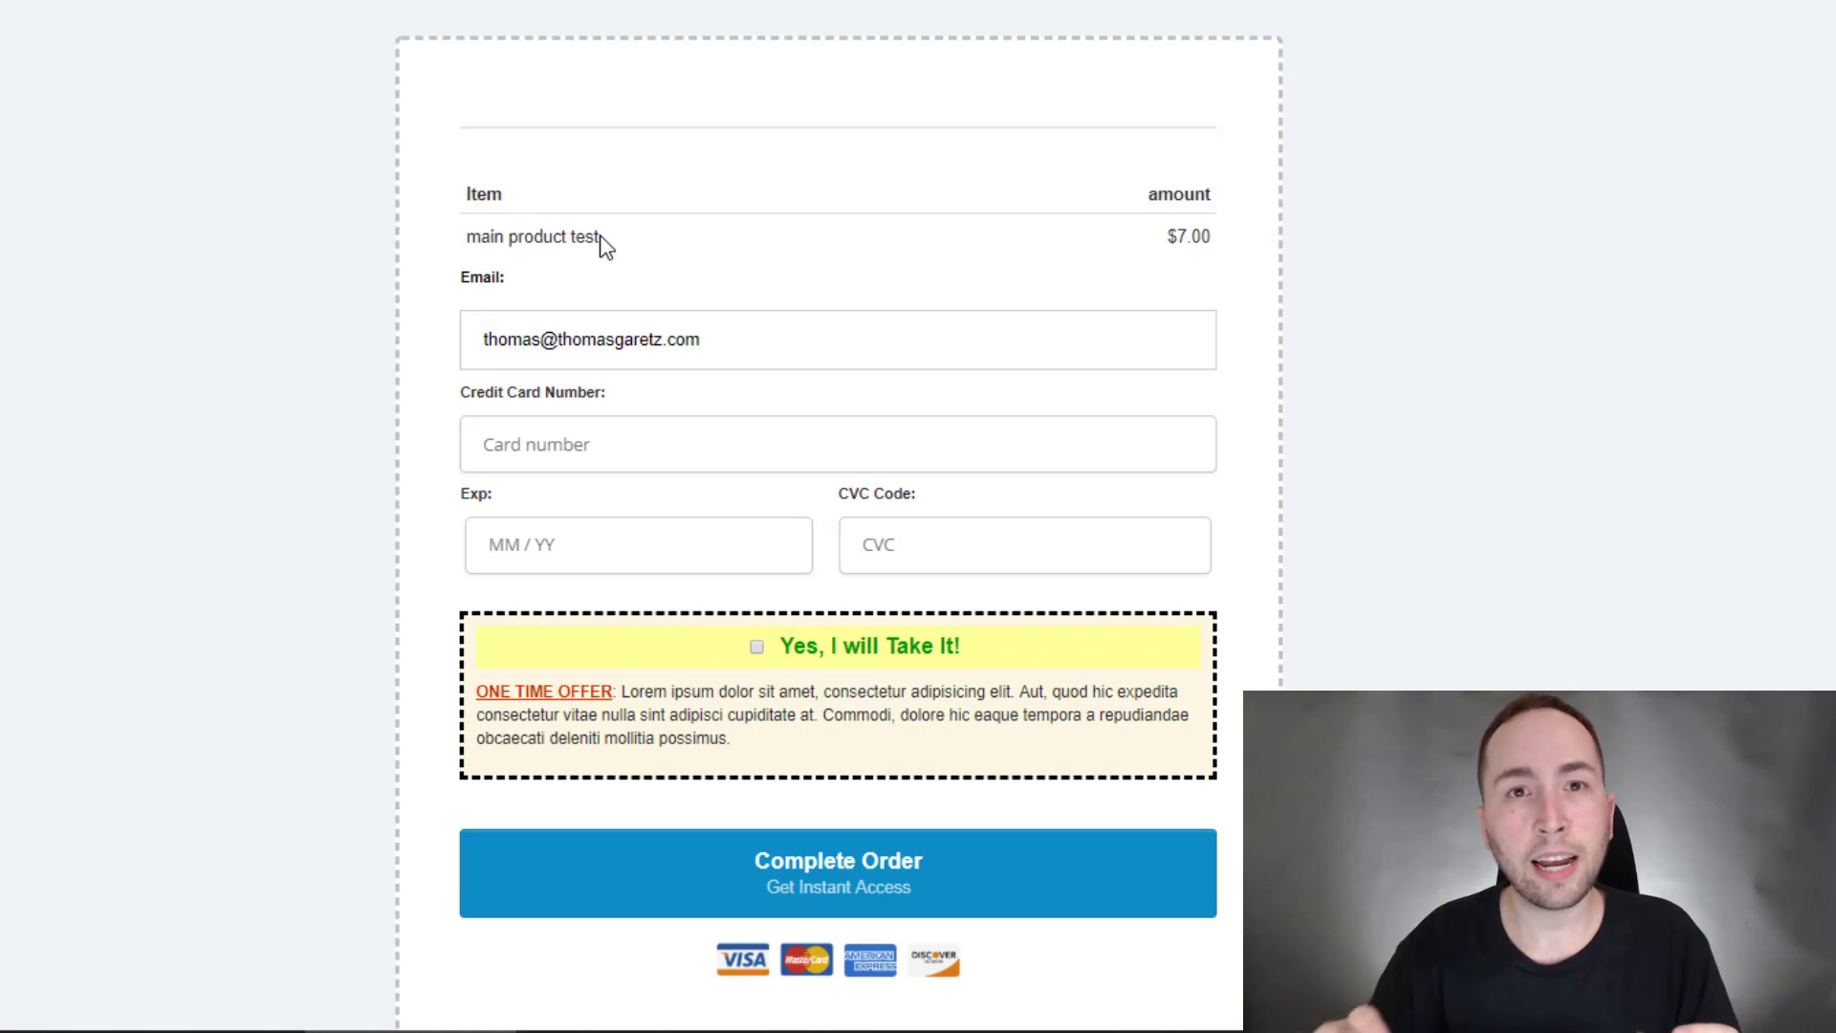
triple_click(601, 238)
left_click(754, 234)
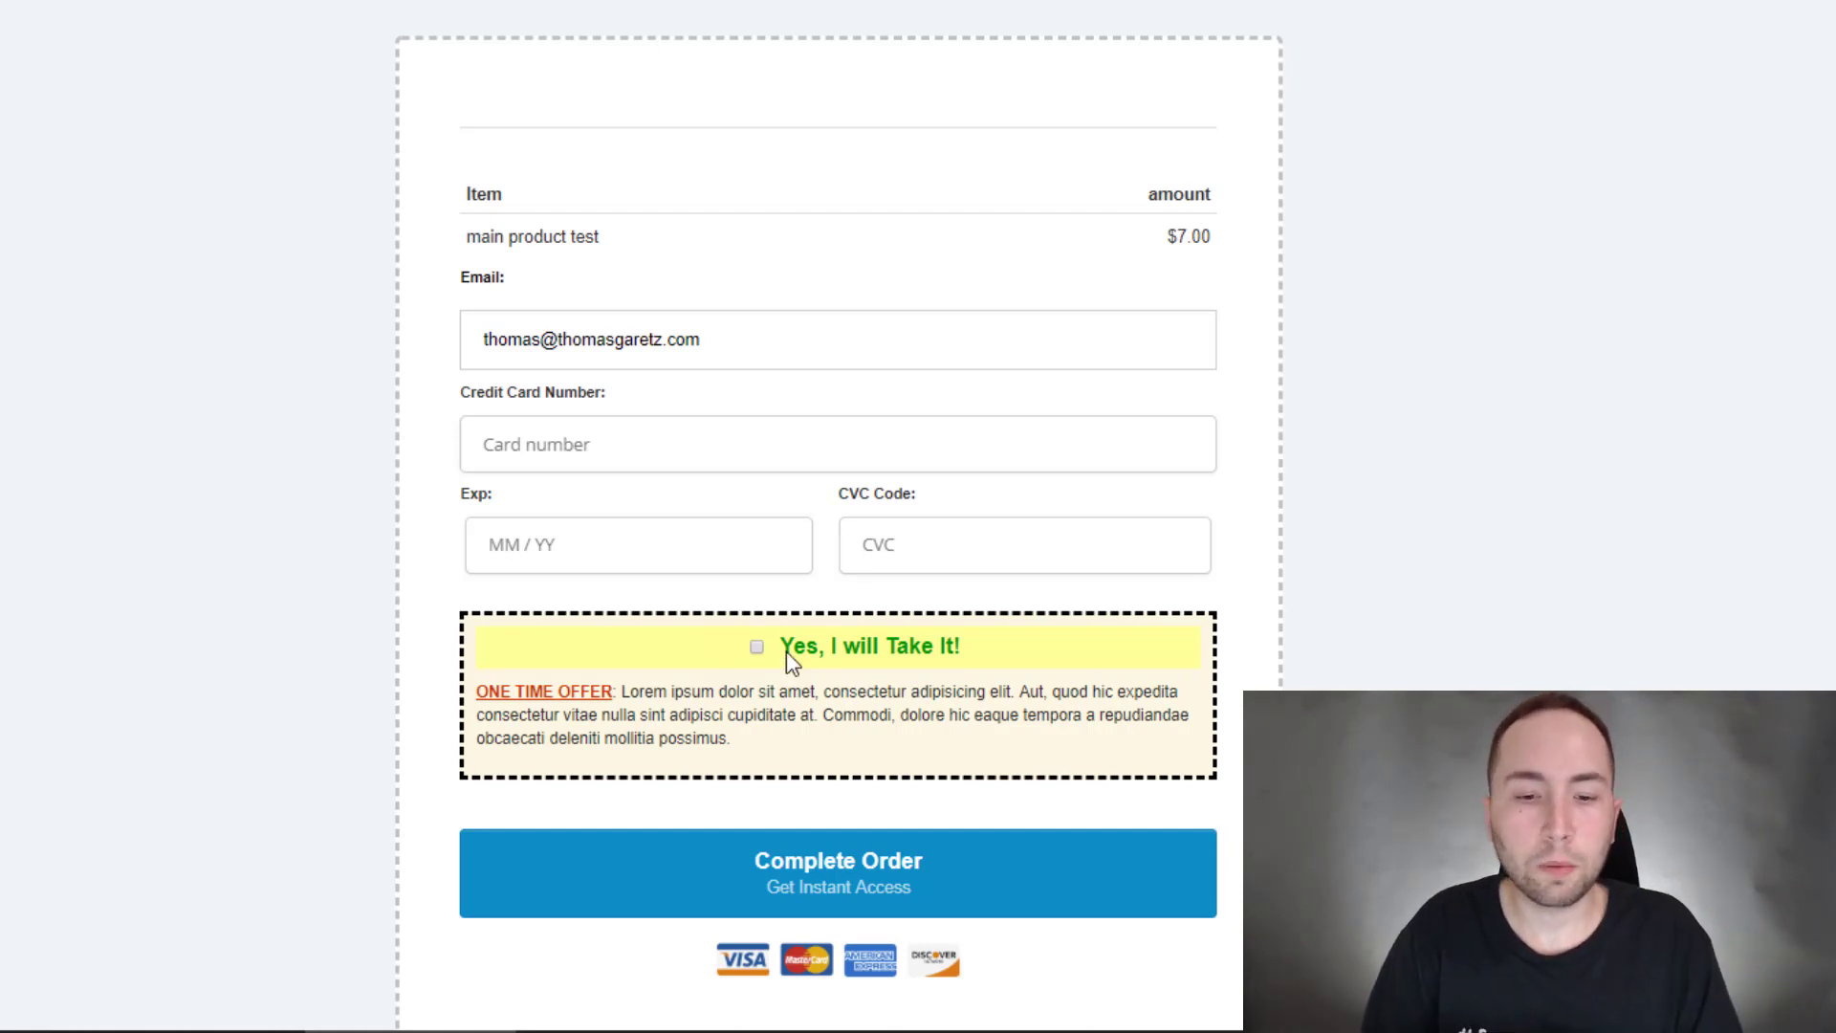
Step: Tick 'Yes, I will Take It!' and check test bump $17.00 appears below main product test
left_click(755, 650)
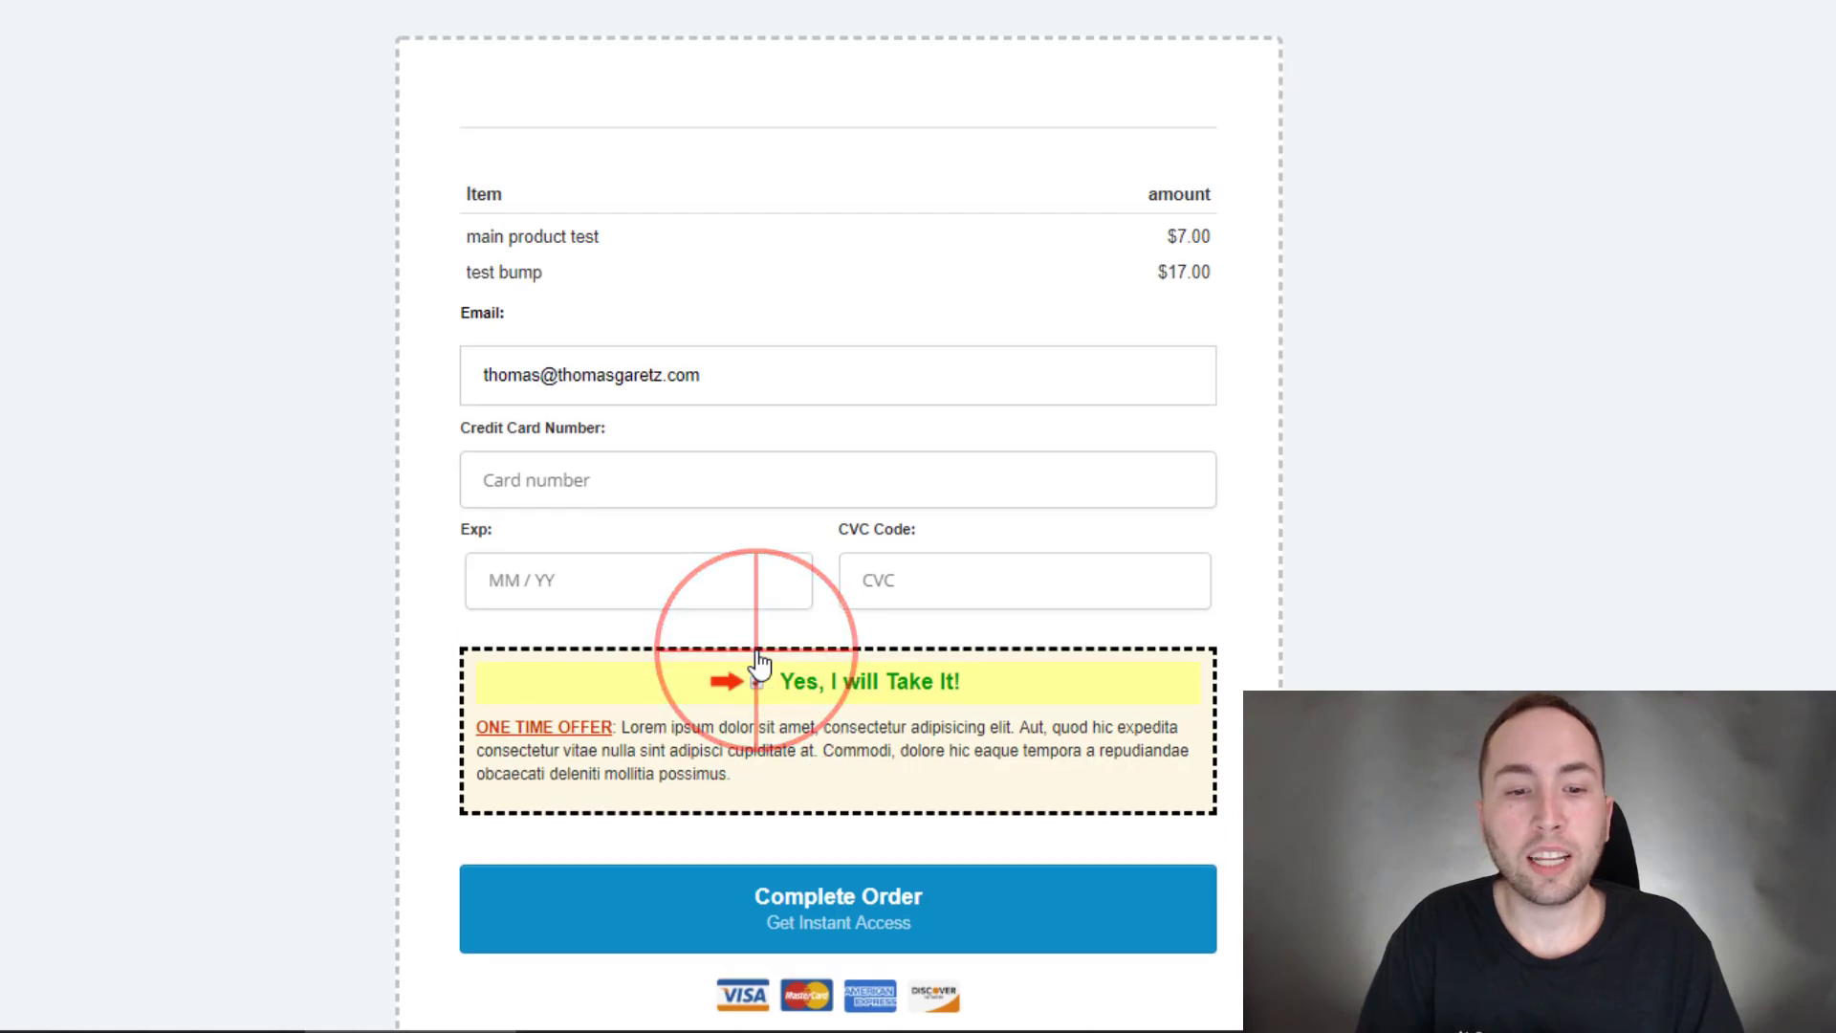
left_click(1144, 224)
left_click_drag(1147, 229, 1228, 283)
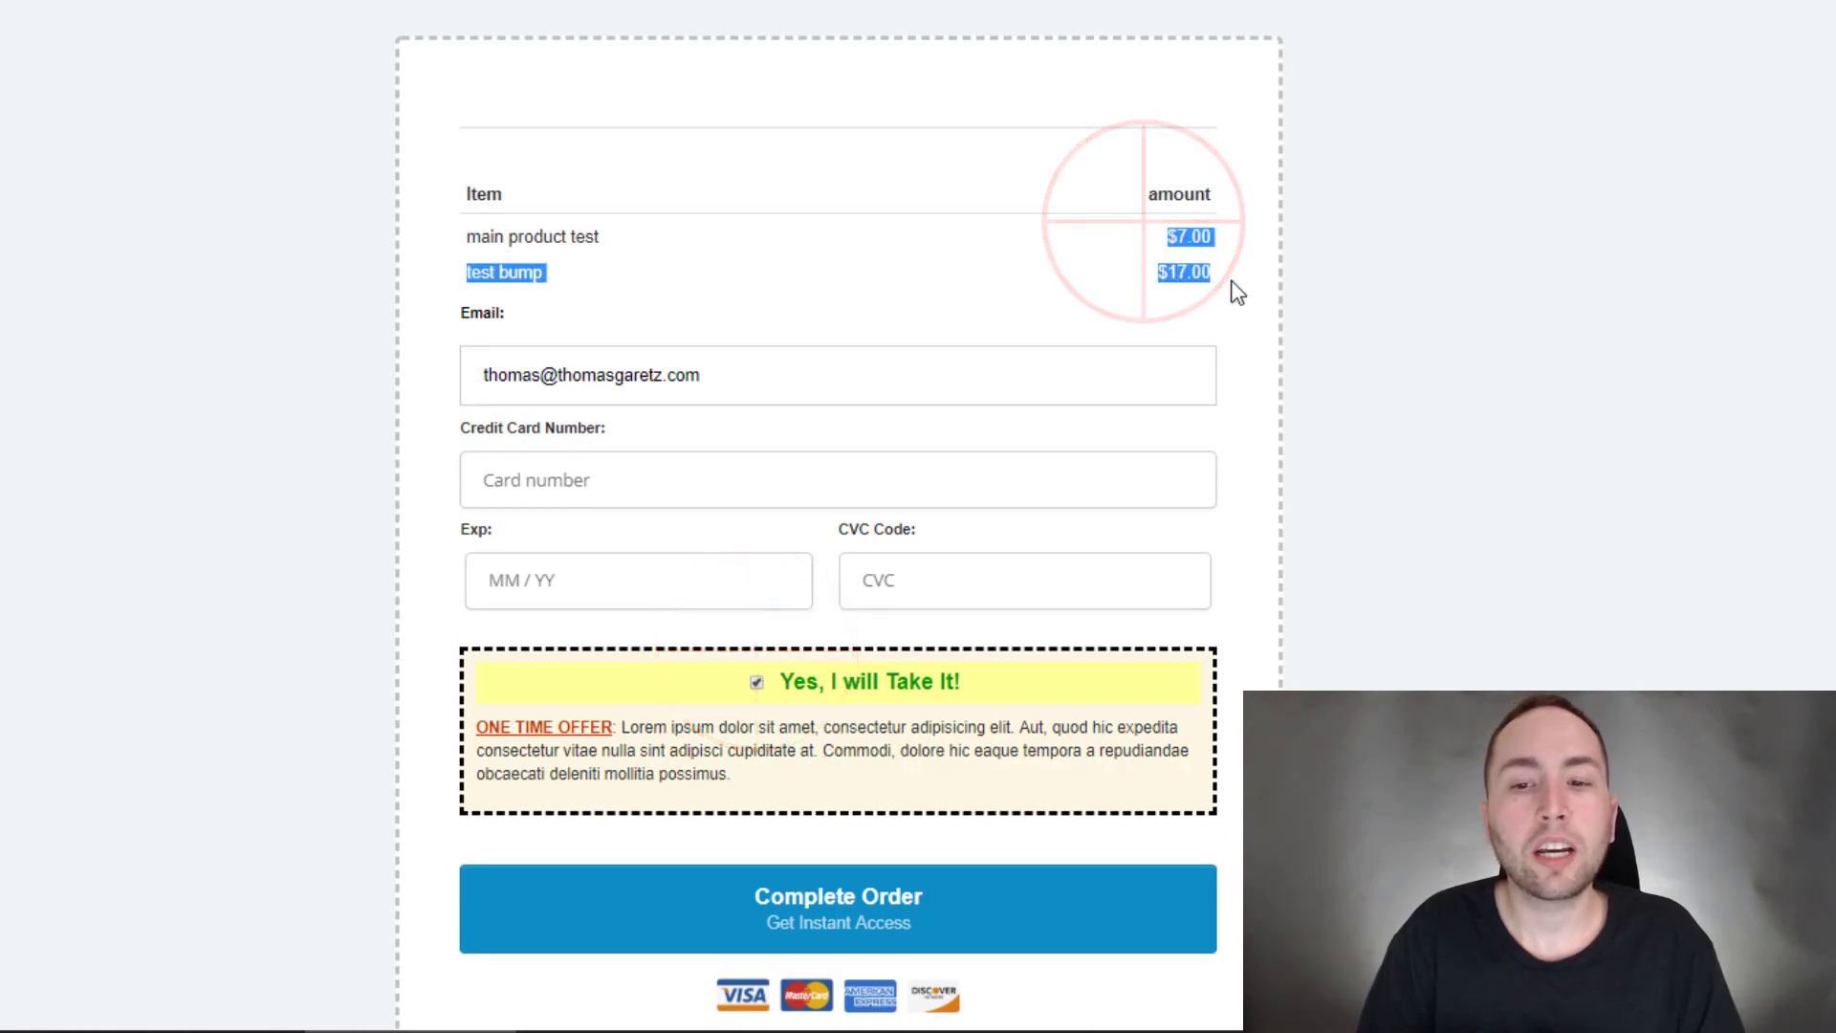
left_click(1228, 283)
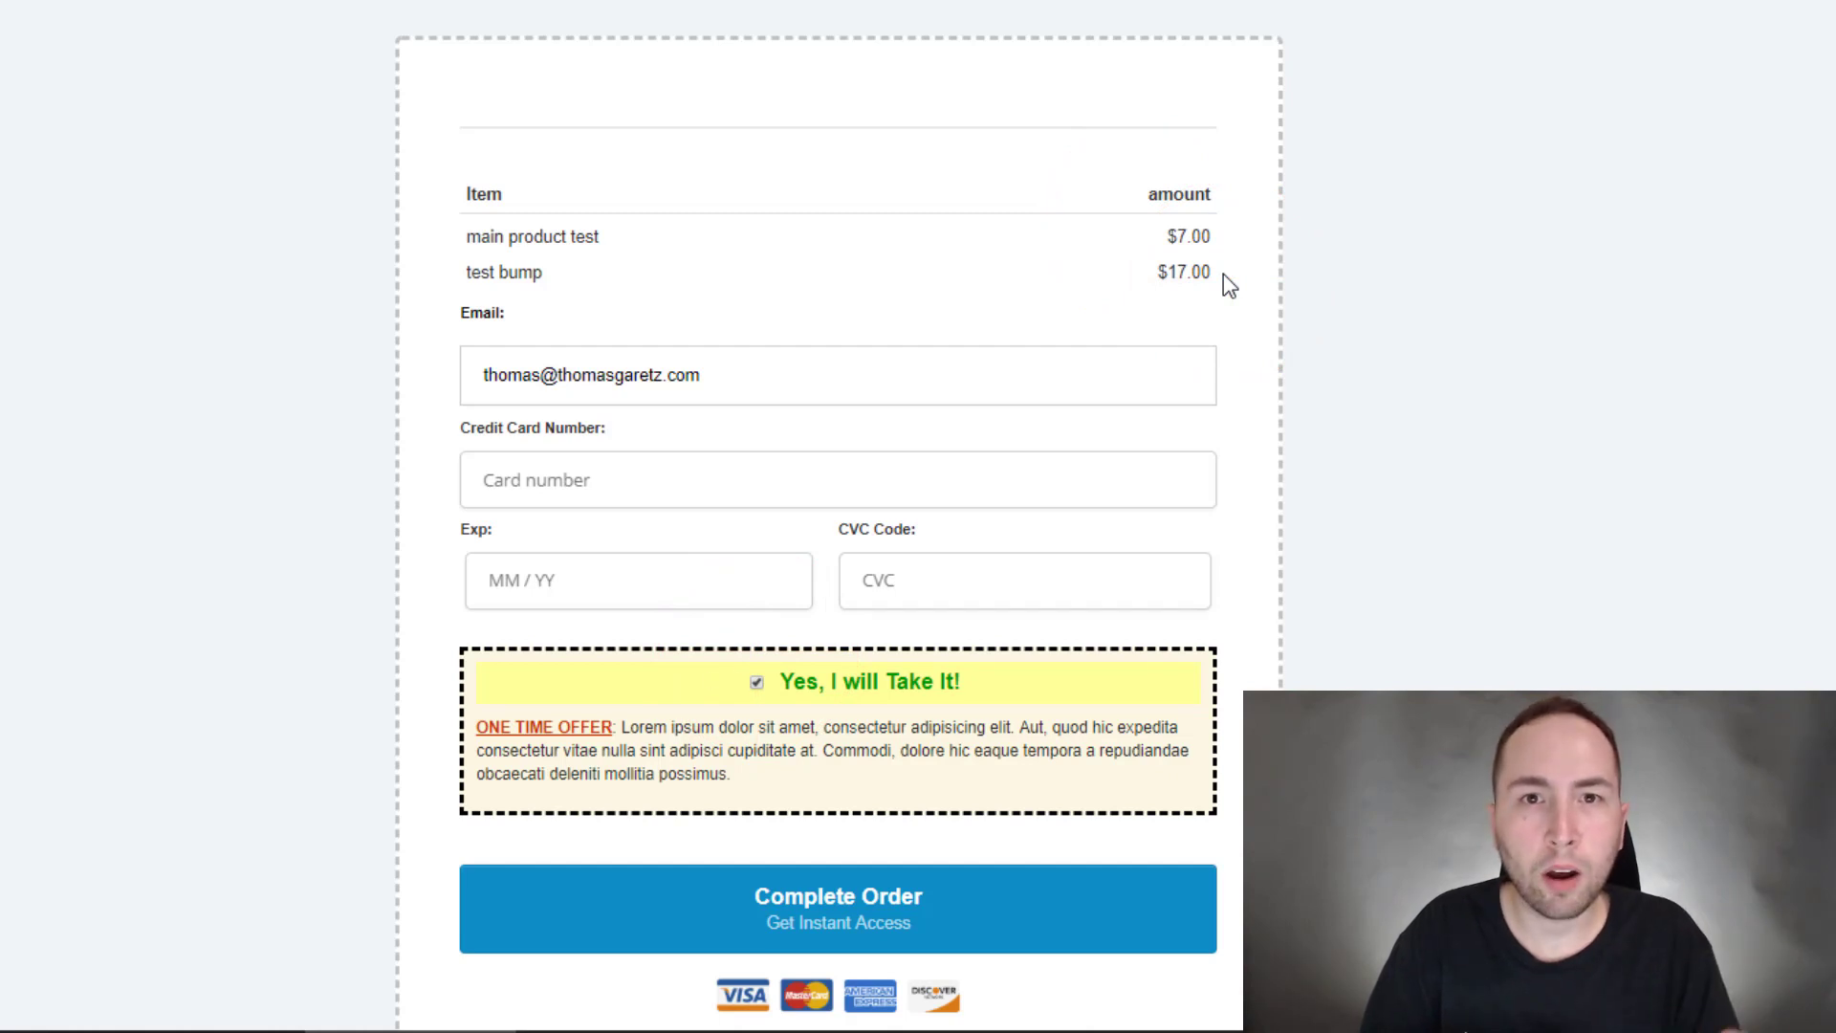
left_click_drag(1224, 273, 1071, 260)
left_click(1071, 258)
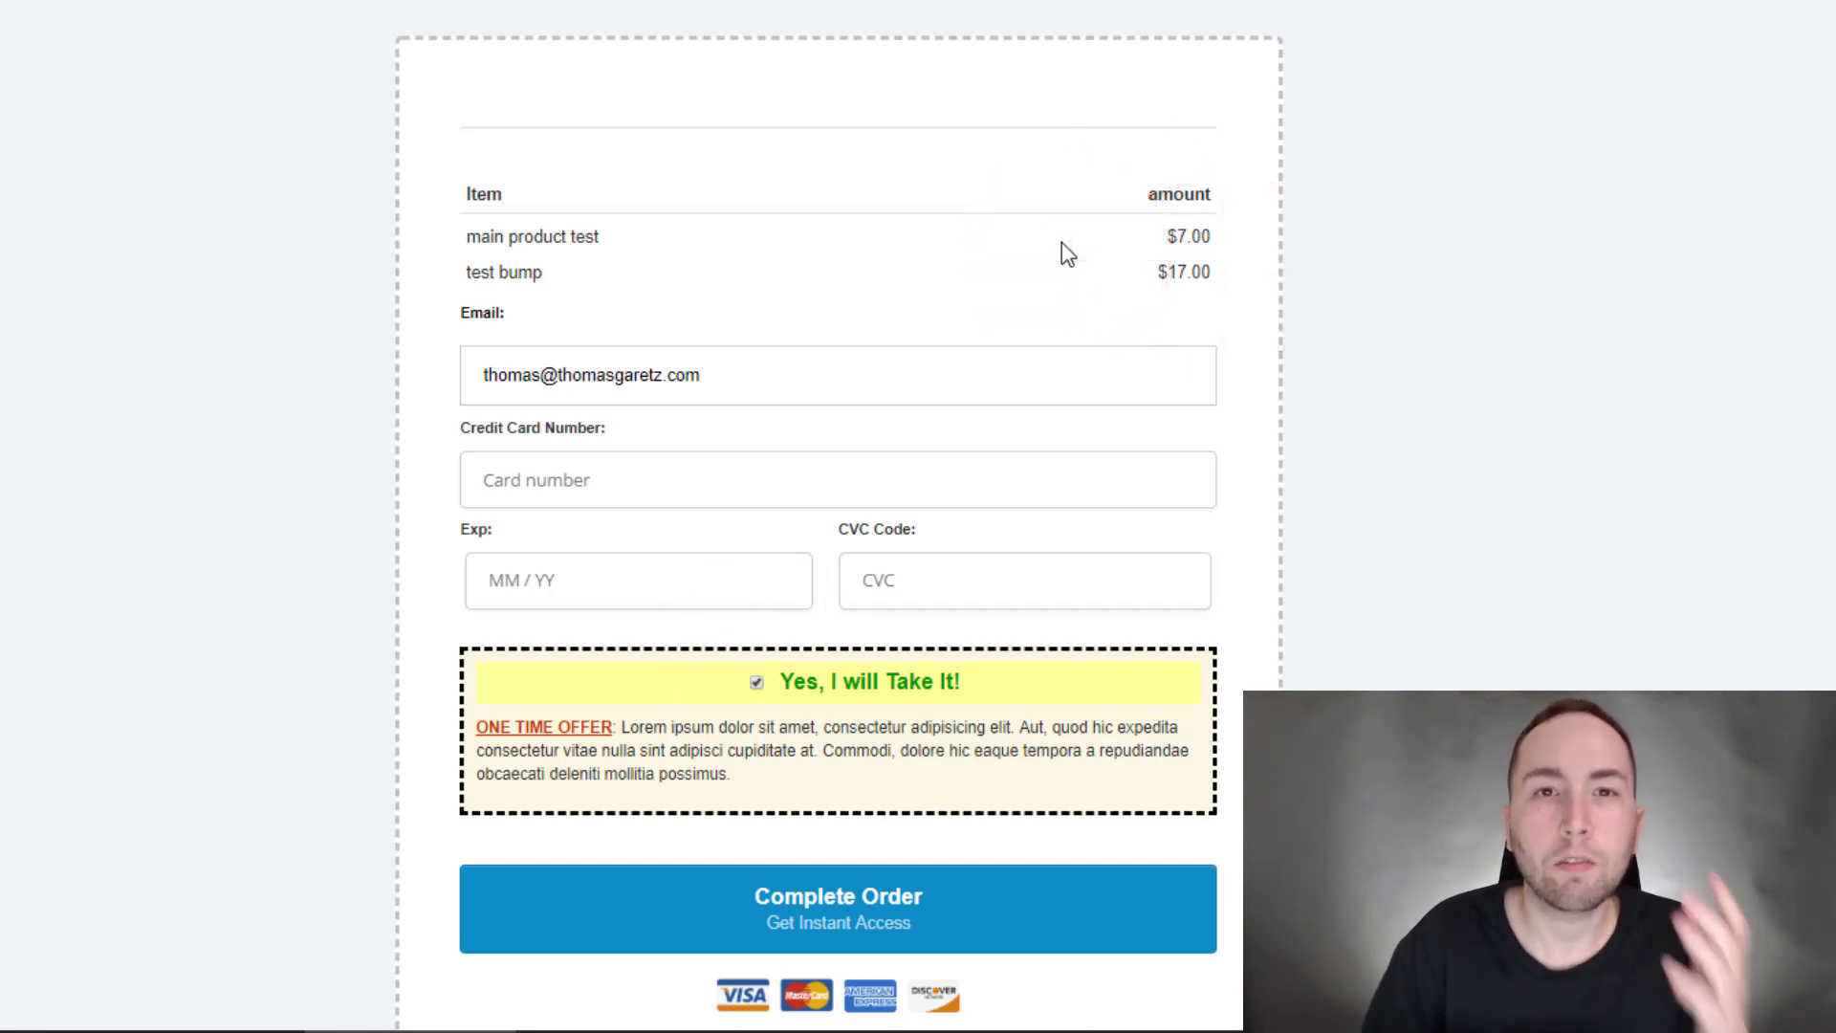